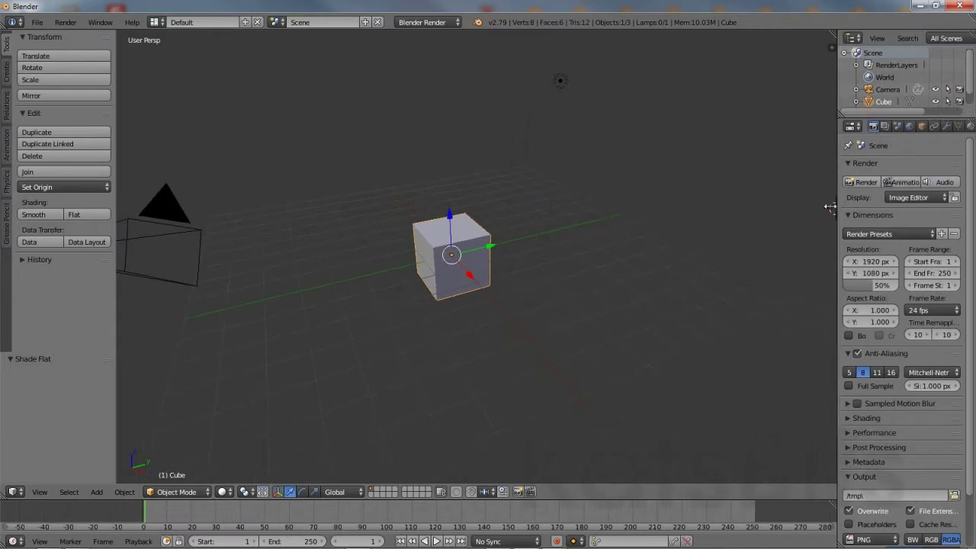
{"action": "left_click", "coordinate": [899, 127]}
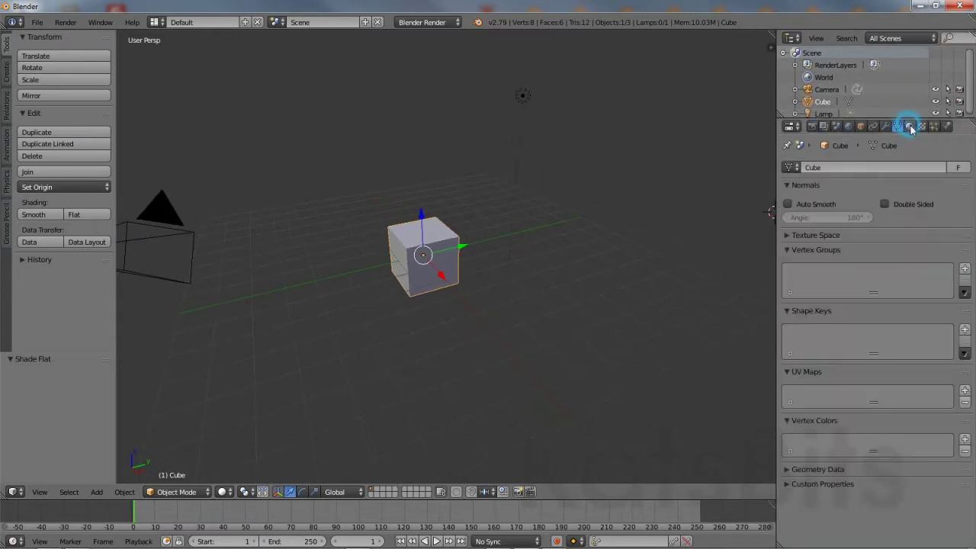
{"action": "left_click", "coordinate": [922, 127]}
{"action": "left_click", "coordinate": [873, 127]}
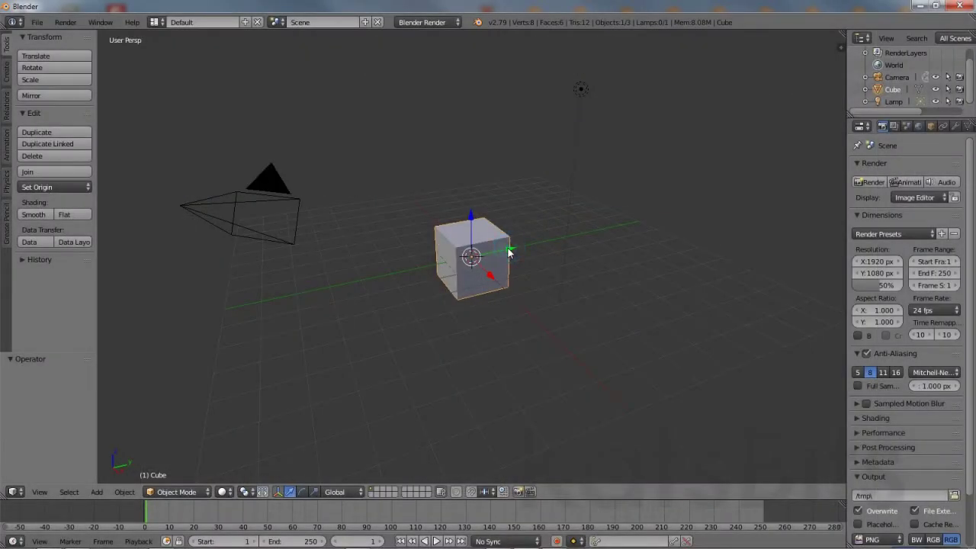
- Try out moving, scaling and rotating the default cube along individual axes with the transform manipulator
{"action": "left_click_drag", "start_coordinate": [508, 251], "coordinate": [610, 229]}
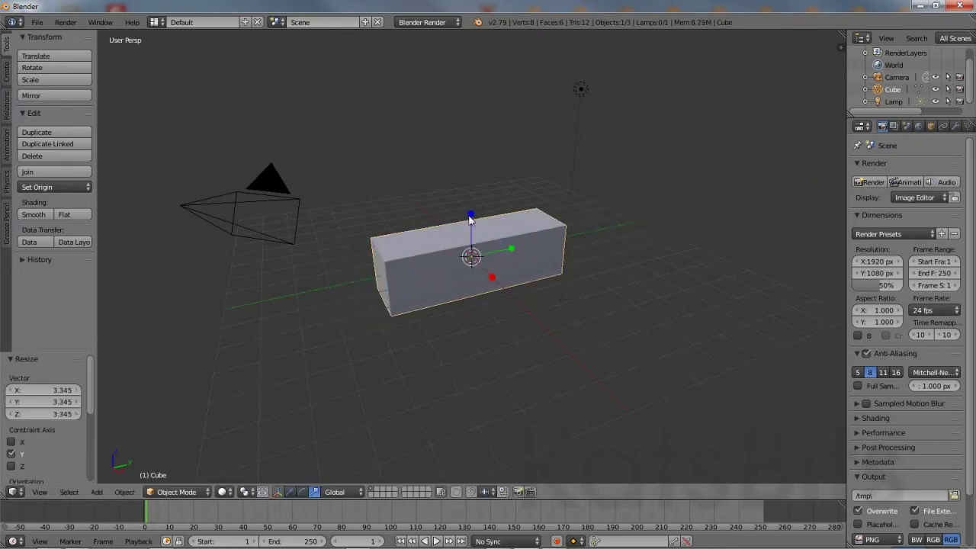
{"action": "left_click_drag", "start_coordinate": [470, 216], "coordinate": [464, 150]}
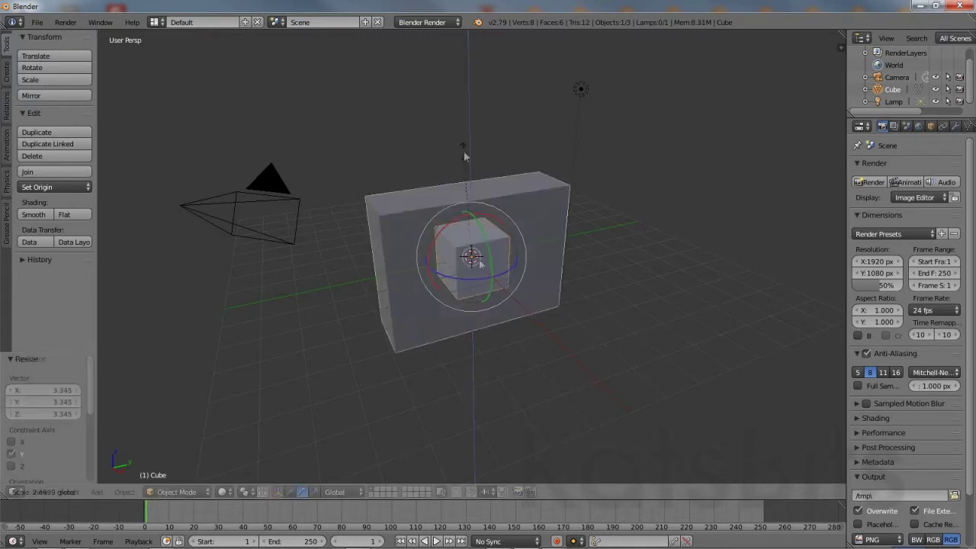
{"action": "mouse_move", "coordinate": [487, 241]}
{"action": "left_mouse_down"}
{"action": "mouse_move", "coordinate": [489, 270]}
{"action": "mouse_move", "coordinate": [485, 257]}
{"action": "left_mouse_up"}
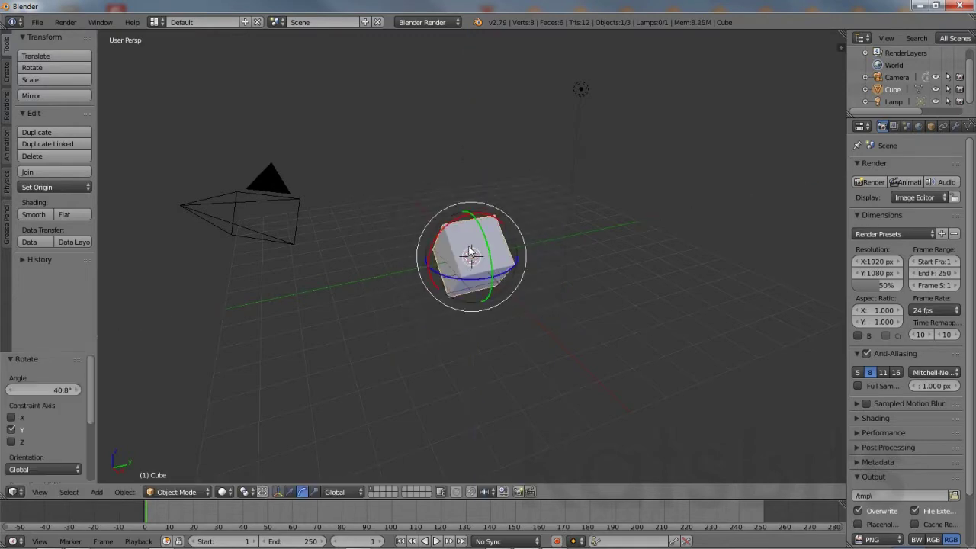
{"action": "left_click_drag", "start_coordinate": [445, 231], "coordinate": [428, 245]}
{"action": "left_click_drag", "start_coordinate": [429, 246], "coordinate": [428, 246]}
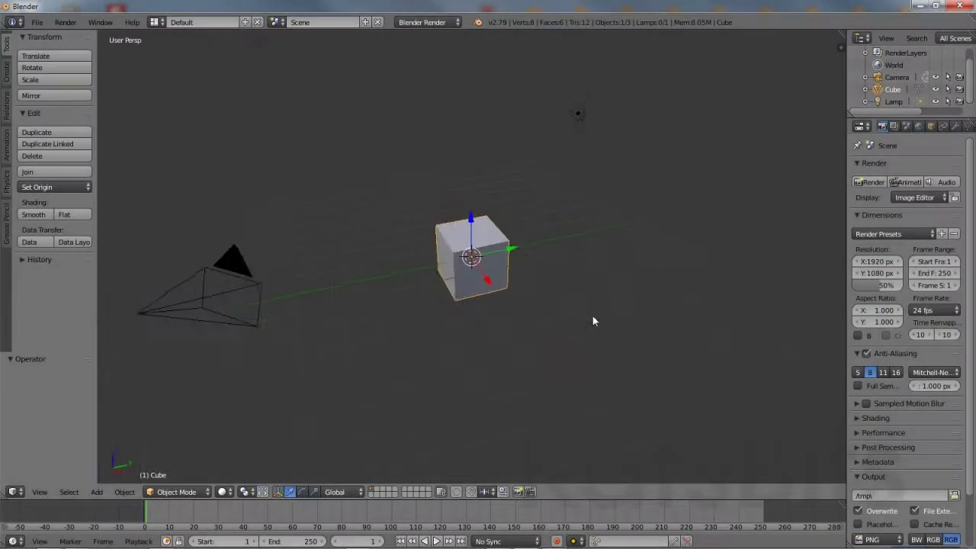
{"action": "middle_click_drag", "start_coordinate": [593, 320], "coordinate": [553, 335]}
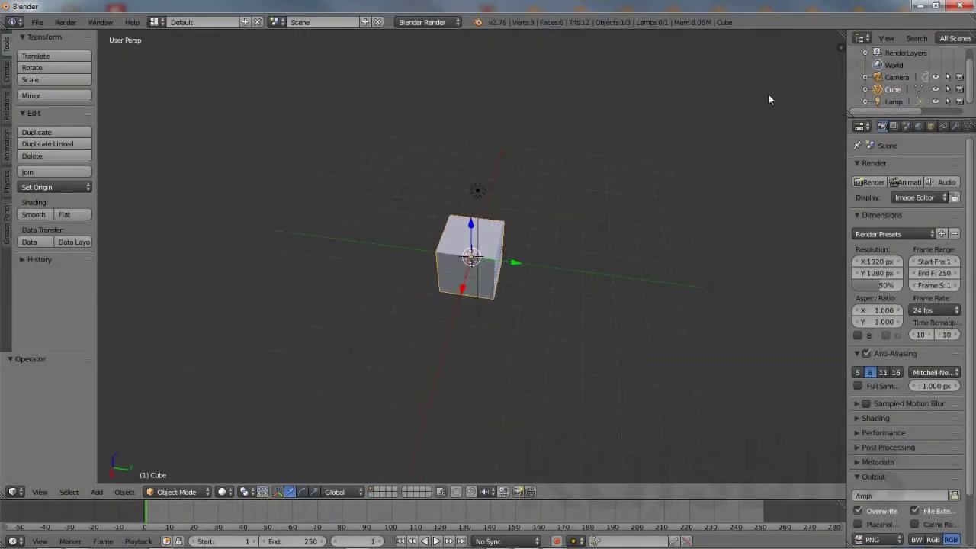
{"action": "middle_click_drag", "start_coordinate": [767, 96], "coordinate": [744, 73]}
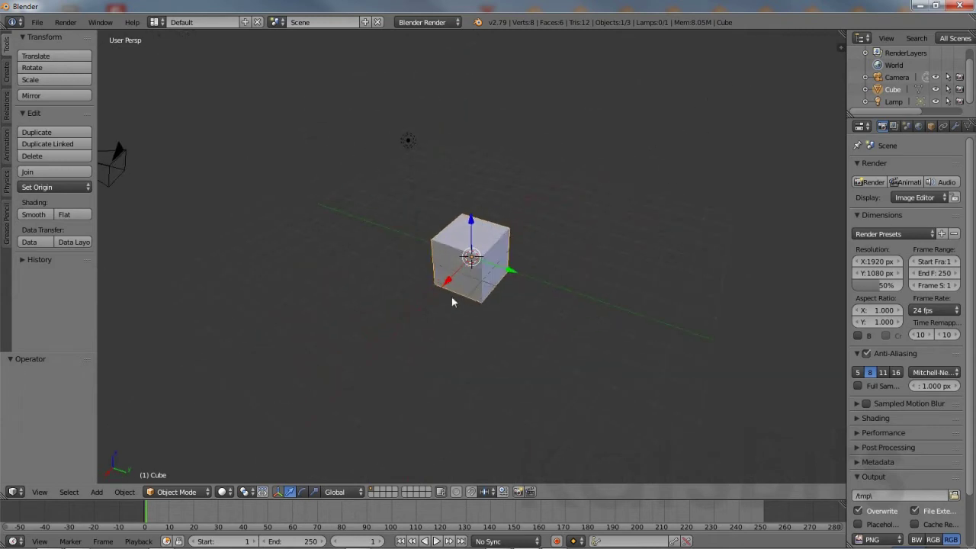
{"action": "middle_click_drag", "start_coordinate": [453, 303], "coordinate": [528, 225]}
{"action": "middle_click_drag", "start_coordinate": [415, 522], "coordinate": [300, 522]}
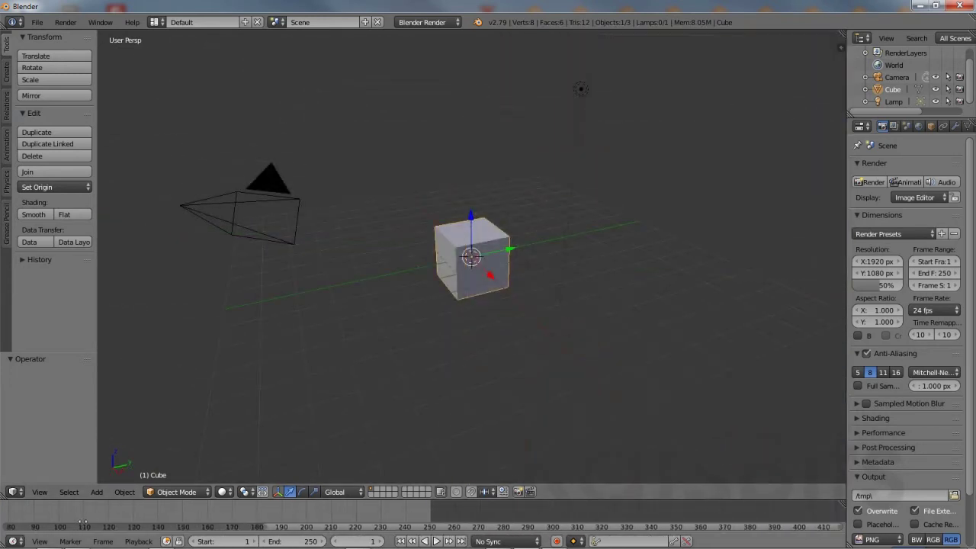
{"action": "middle_click_drag", "start_coordinate": [892, 82], "coordinate": [953, 93]}
{"action": "middle_click_drag", "start_coordinate": [949, 363], "coordinate": [941, 313]}
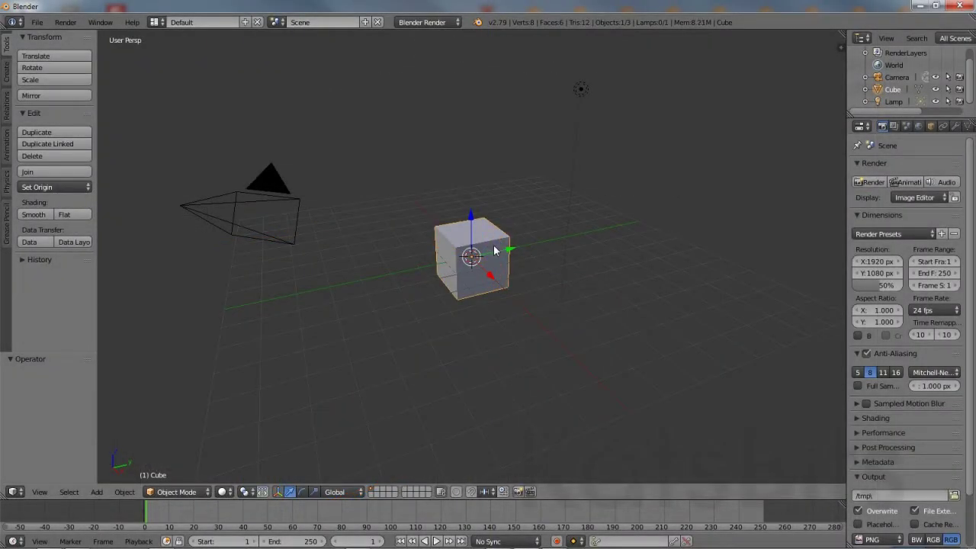
- Select the camera and the lamp individually, and then select the cube, camera and lamp together
{"action": "right_click", "coordinate": [273, 195]}
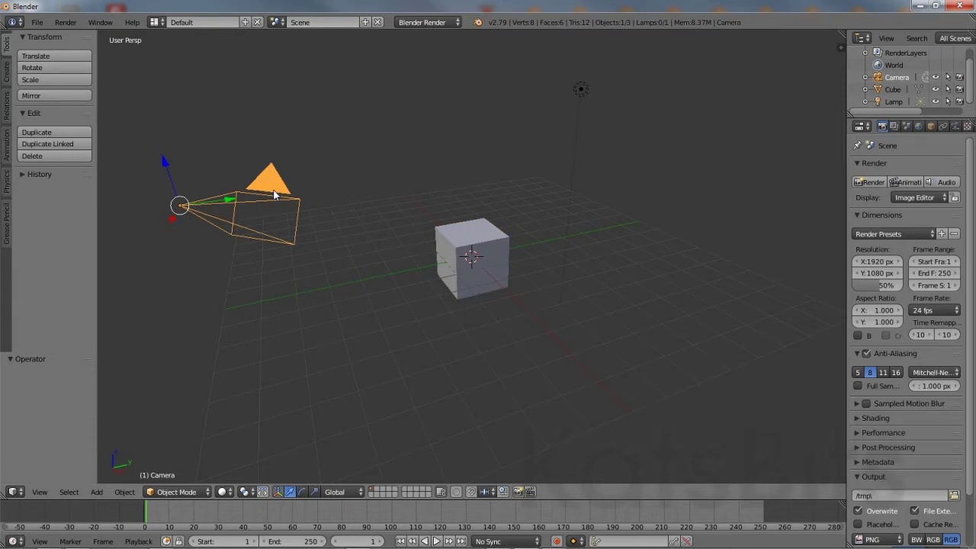
{"action": "right_click", "coordinate": [575, 189]}
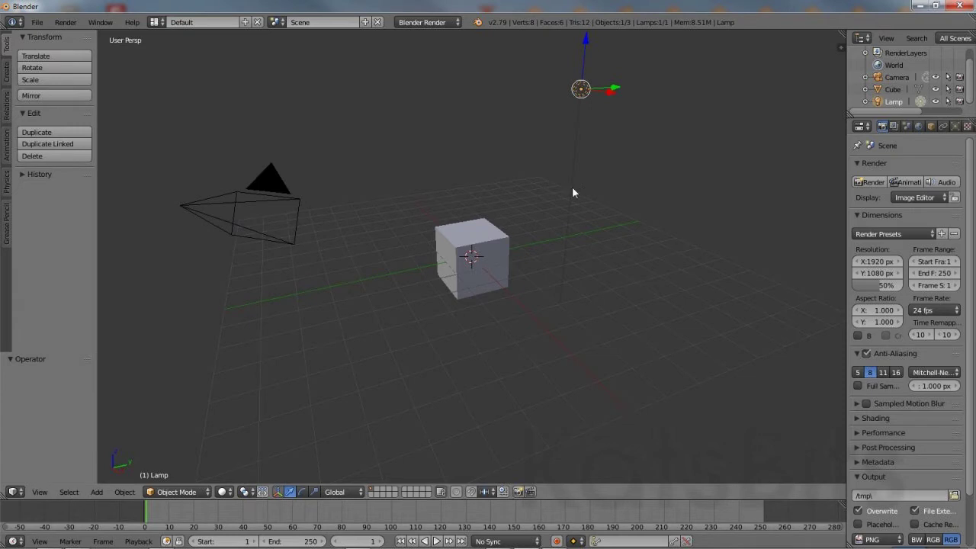
{"action": "right_click", "coordinate": [501, 244]}
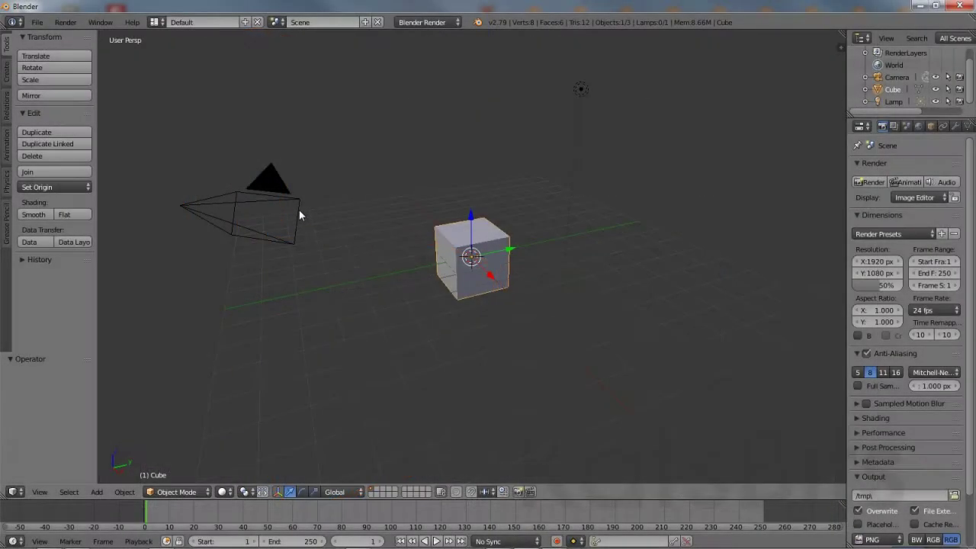
{"action": "right_click", "coordinate": [299, 212], "text": "shift"}
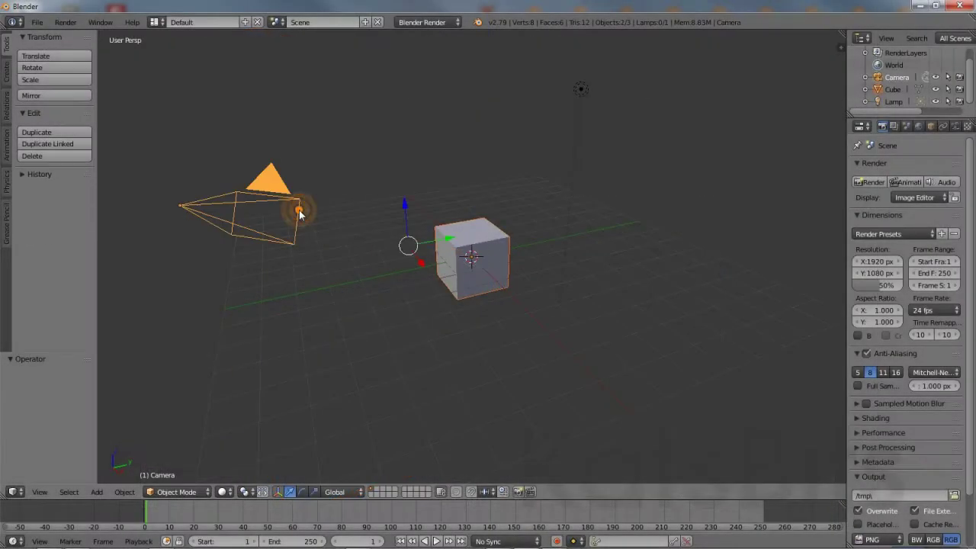
{"action": "right_click", "coordinate": [566, 187], "text": "shift"}
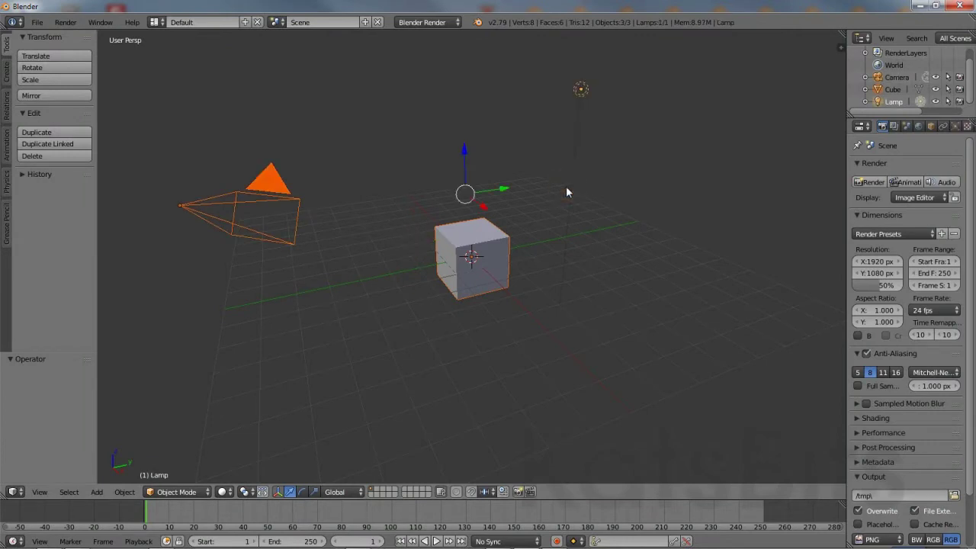
- Remove the cube, the camera and the lamp from the multiple selection one after another
{"action": "right_click", "coordinate": [510, 238], "text": "shift"}
{"action": "right_click", "coordinate": [509, 238], "text": "shift"}
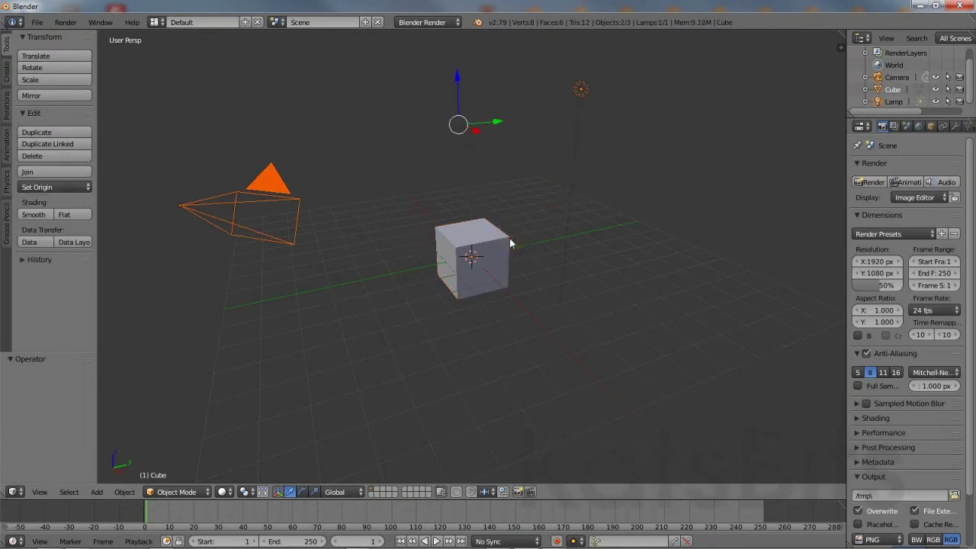
{"action": "right_click", "coordinate": [293, 211], "text": "shift"}
{"action": "right_click", "coordinate": [292, 211], "text": "shift"}
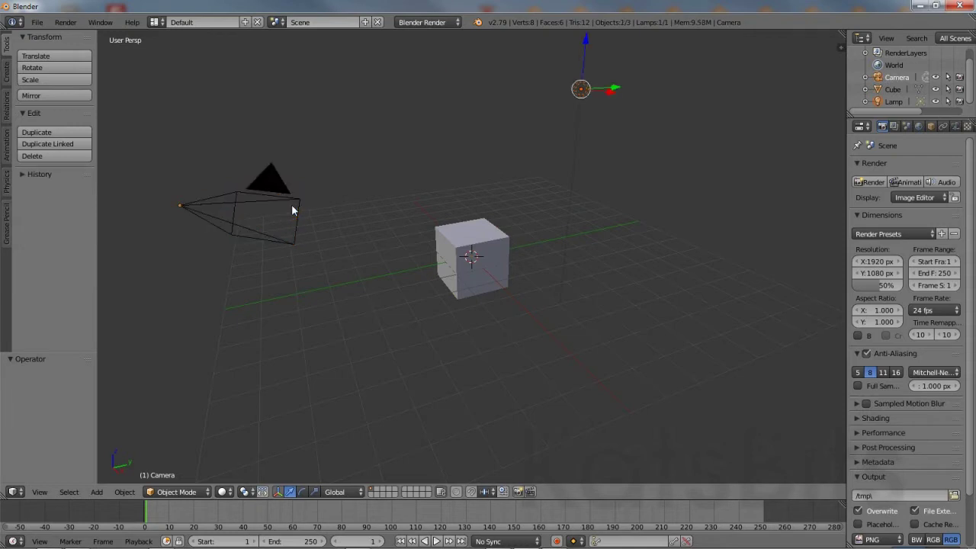
{"action": "right_click", "coordinate": [578, 143], "text": "shift"}
{"action": "right_click", "coordinate": [577, 144], "text": "shift"}
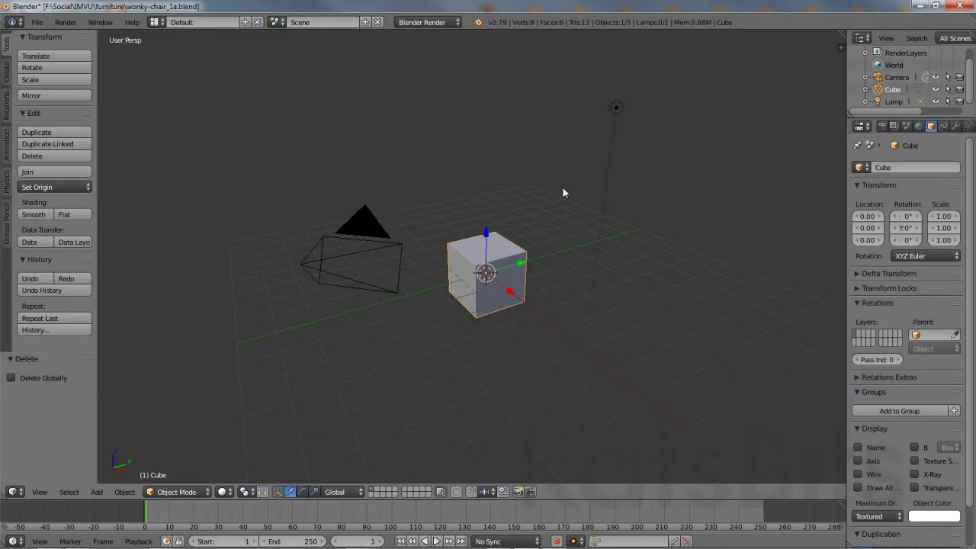
- Duplicate the cube at its original position and move the copy about 3.5 units along the Y axis
{"action": "middle_click_drag", "start_coordinate": [563, 188], "coordinate": [523, 353], "text": "ctrl"}
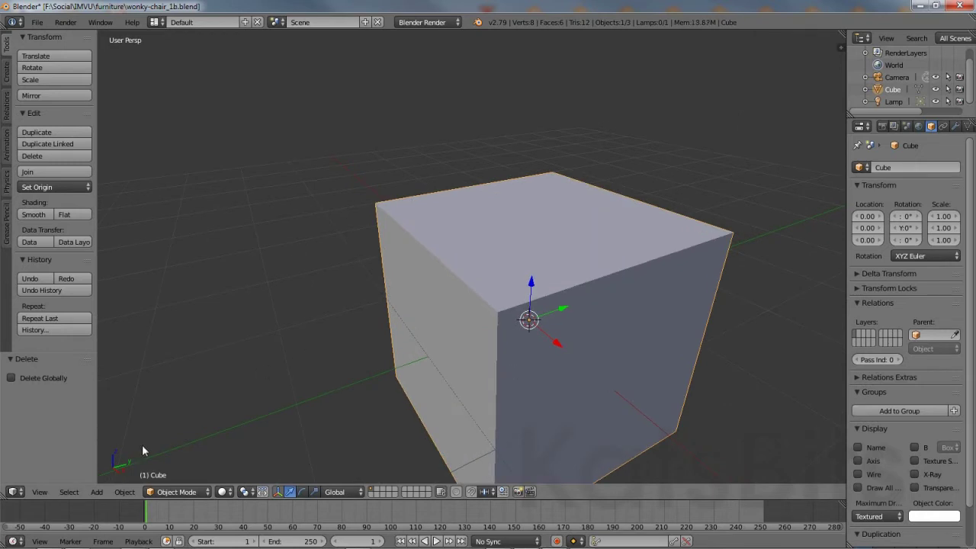
{"action": "left_click", "coordinate": [125, 492]}
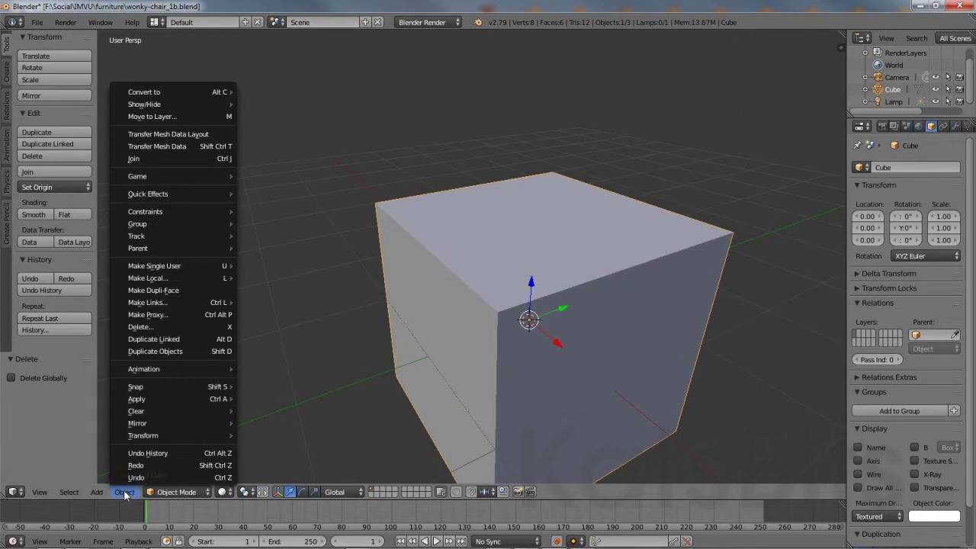
{"action": "left_click", "coordinate": [165, 352]}
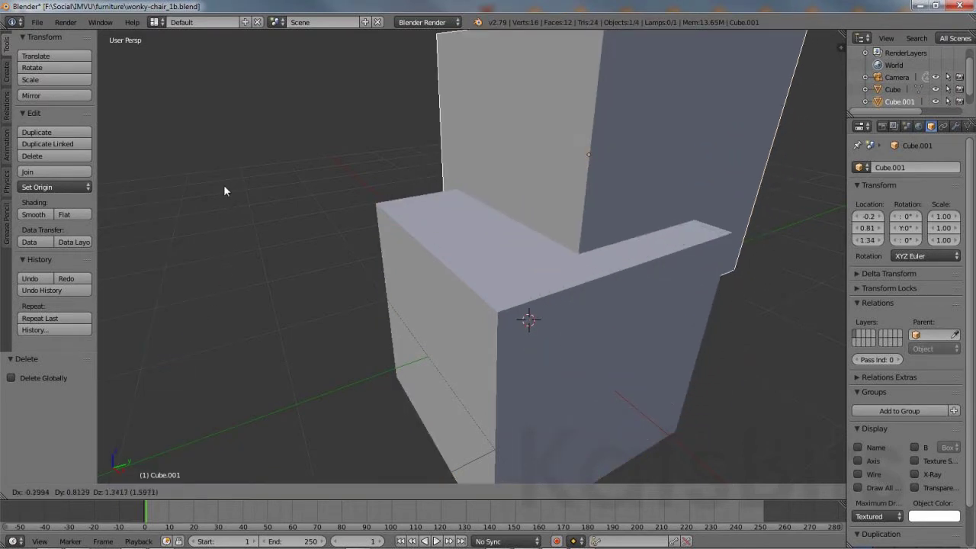
{"action": "right_click", "coordinate": [202, 217]}
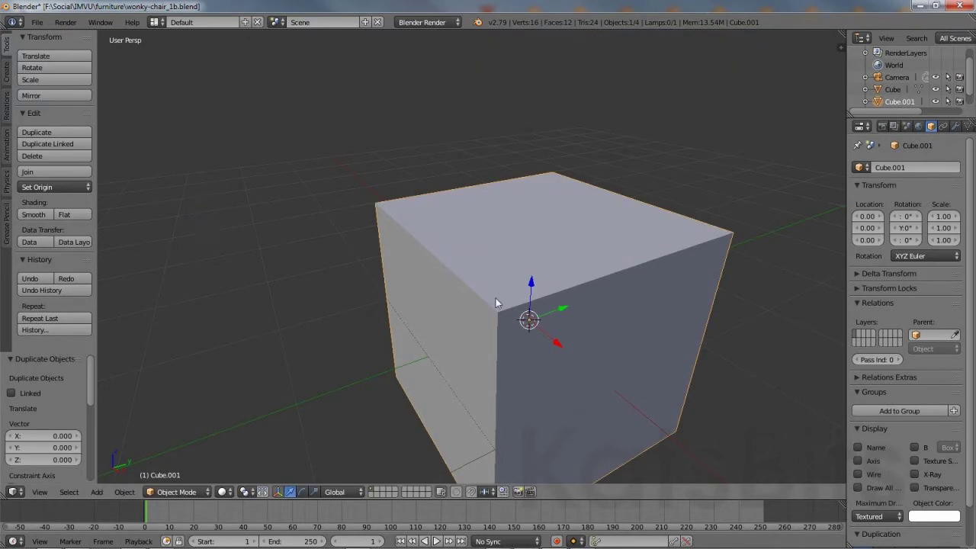
{"action": "left_click_drag", "start_coordinate": [564, 311], "coordinate": [775, 210]}
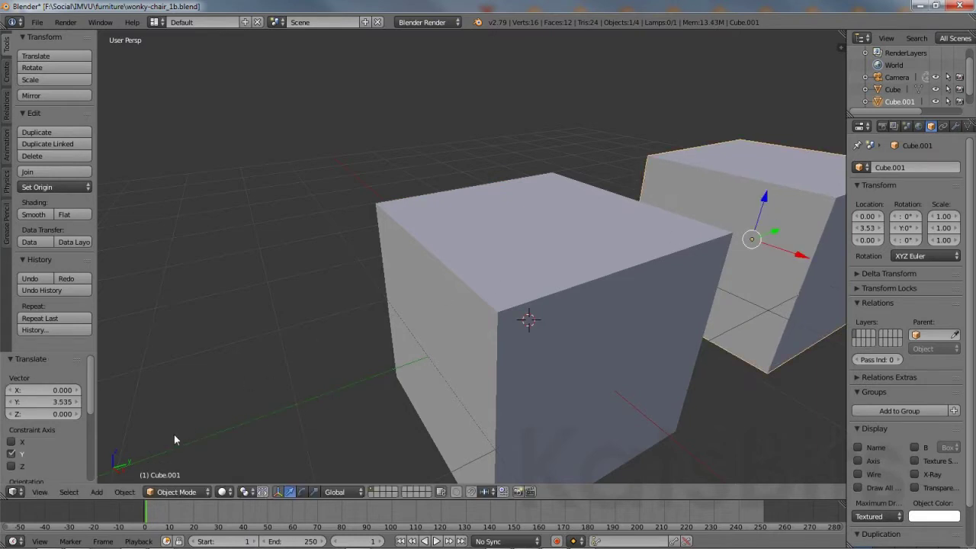
- Duplicate the second cube in place and move the new copy about -3.1 units along the X axis
{"action": "left_click", "coordinate": [123, 492]}
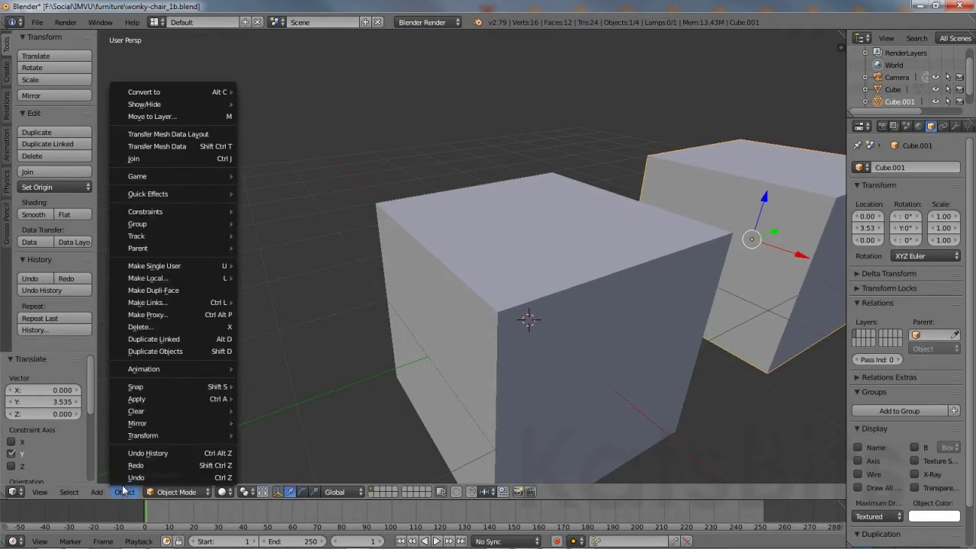
{"action": "left_click", "coordinate": [180, 352]}
{"action": "right_click", "coordinate": [812, 217]}
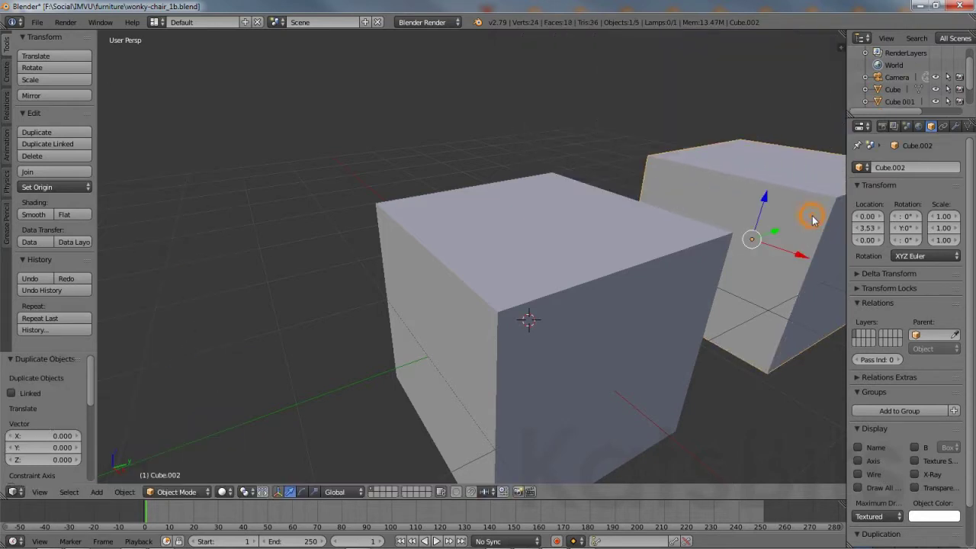
{"action": "key", "text": "g"}
{"action": "key", "text": "x"}
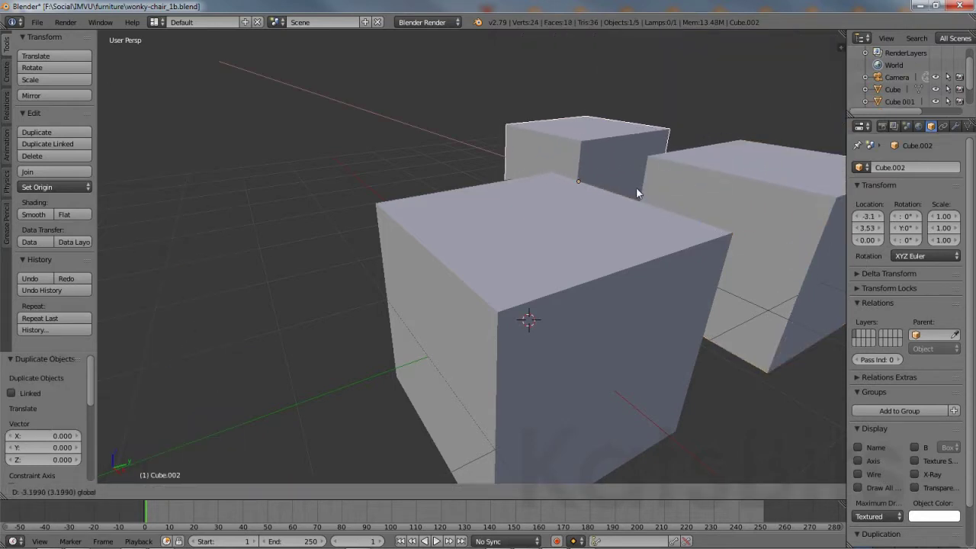
{"action": "left_click", "coordinate": [637, 187]}
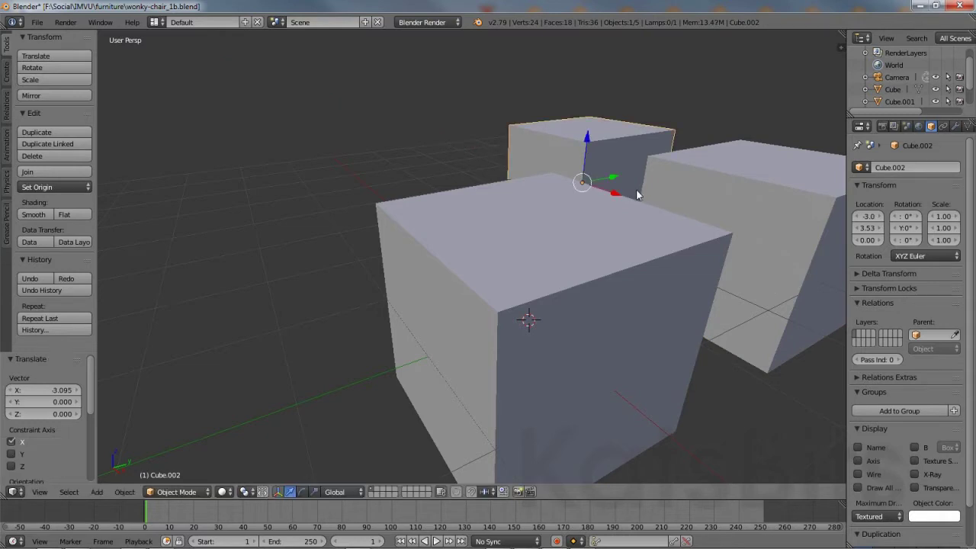
- Duplicate the third cube in place and move the new copy about -3.9 units along the Y axis
{"action": "left_click", "coordinate": [124, 491]}
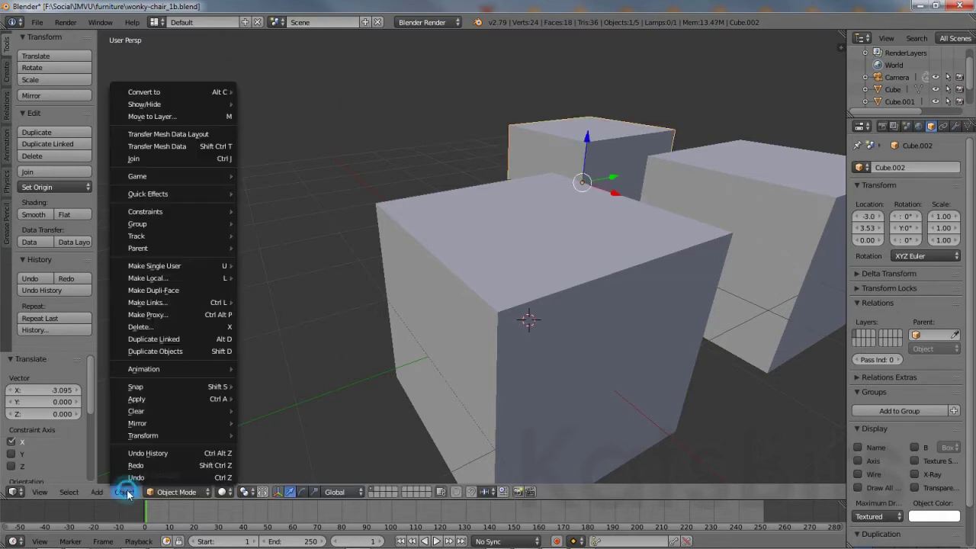
{"action": "left_click", "coordinate": [159, 351]}
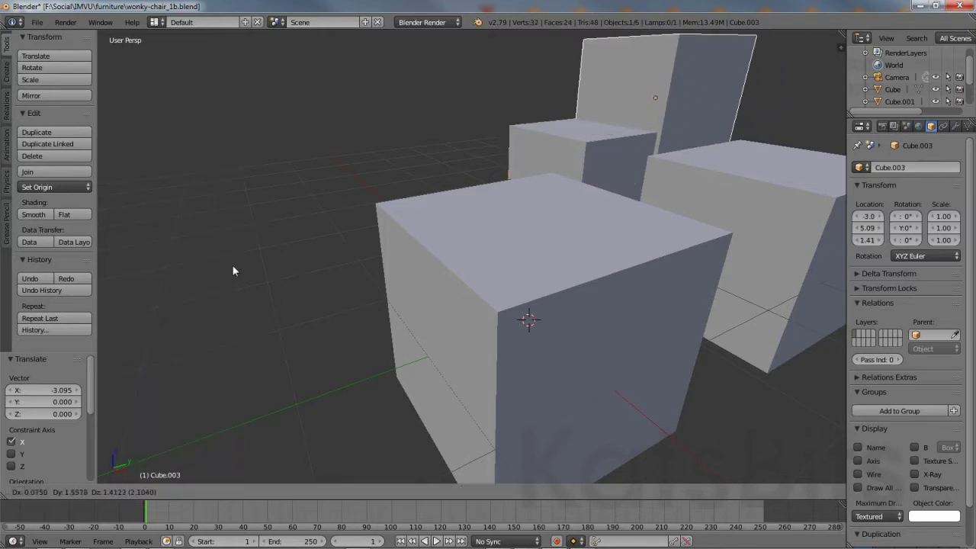
{"action": "right_click", "coordinate": [254, 259]}
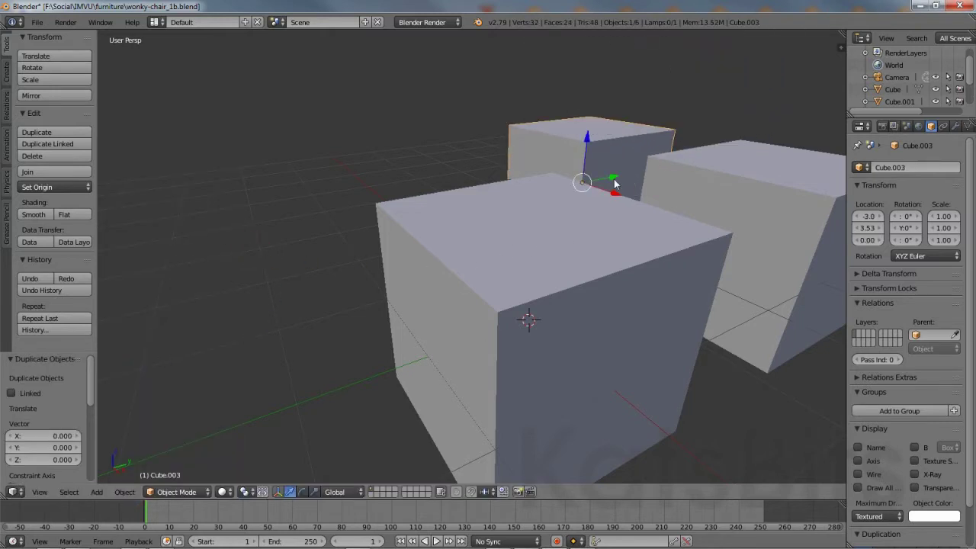
{"action": "left_click_drag", "start_coordinate": [614, 183], "coordinate": [417, 226]}
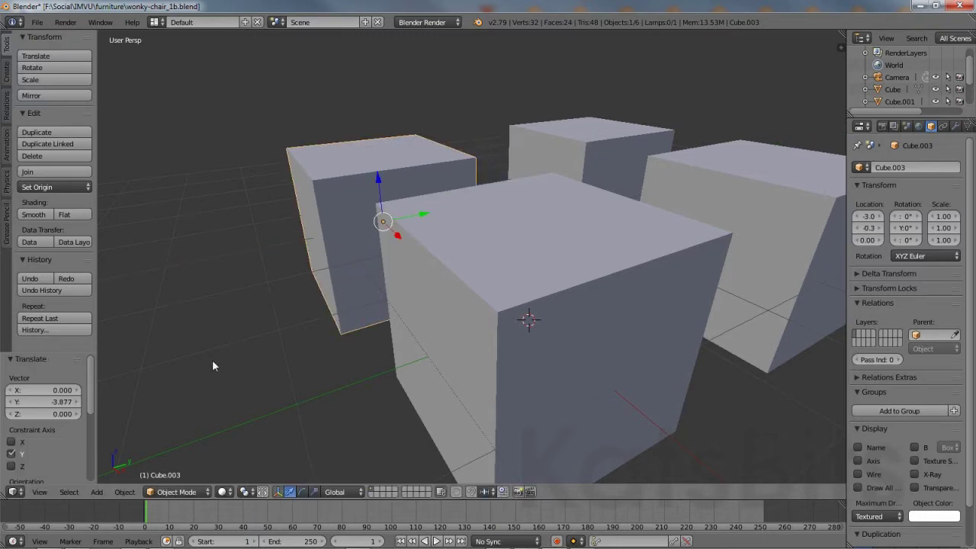
- Make a linked duplicate of the fourth cube in place and move it farther along the negative Y axis, clear of the others
{"action": "left_click", "coordinate": [124, 492]}
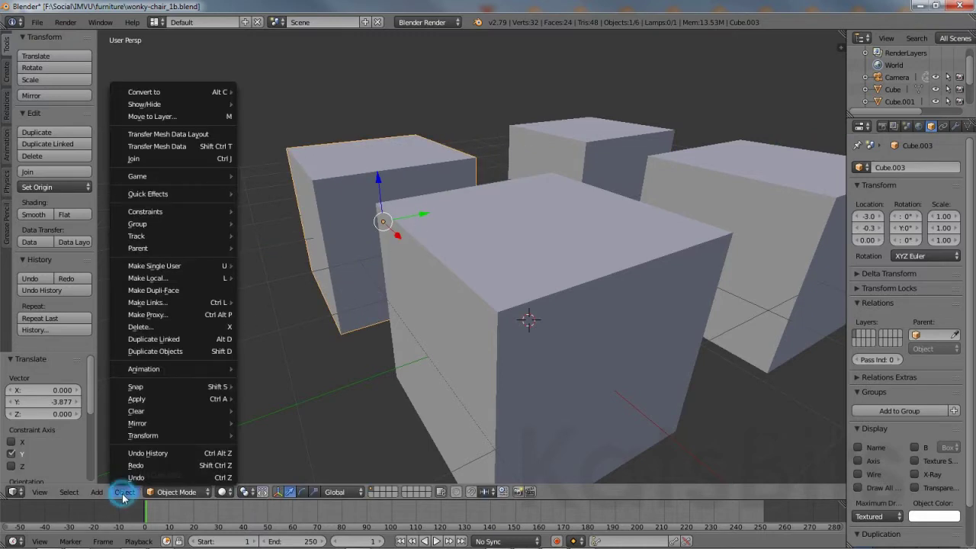
{"action": "left_click", "coordinate": [153, 340]}
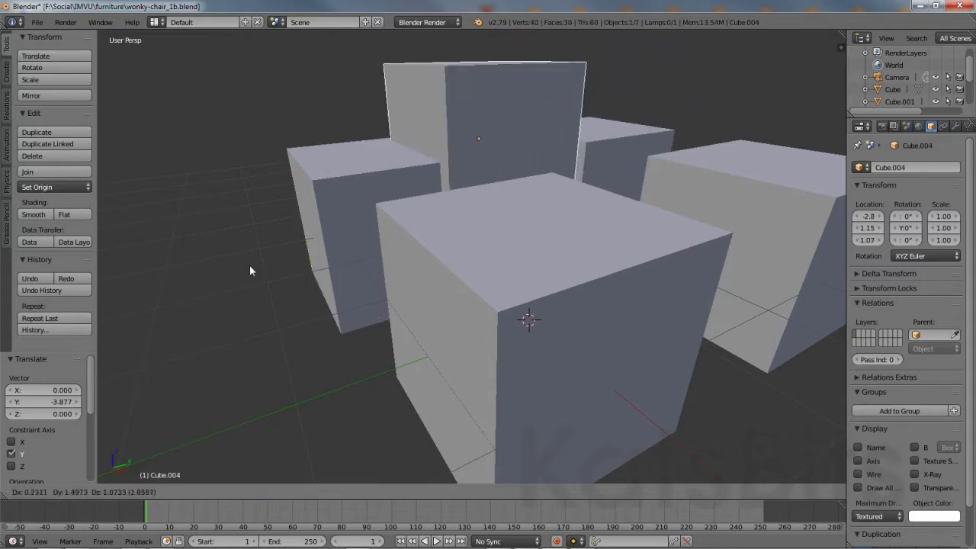
{"action": "key", "text": "Escape"}
{"action": "left_click_drag", "start_coordinate": [425, 220], "coordinate": [170, 299]}
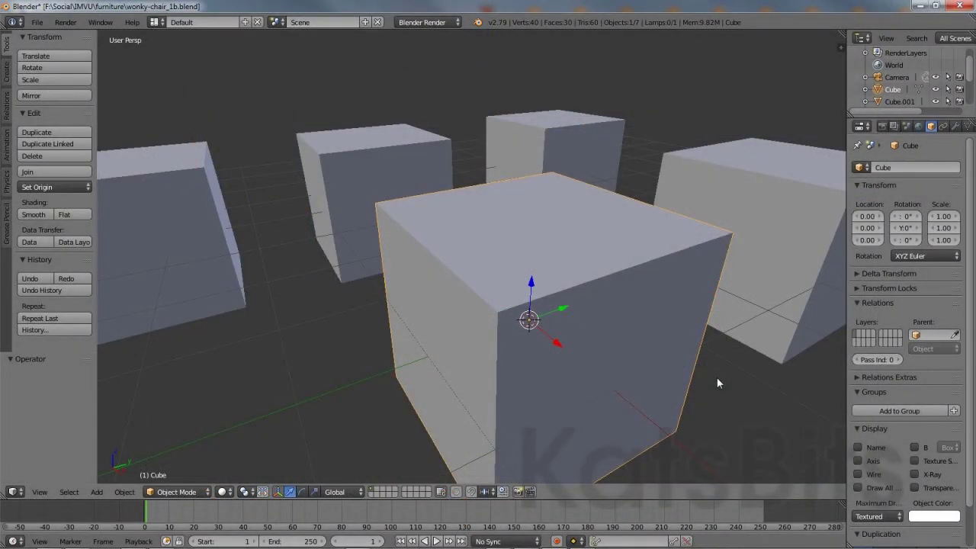
- Flatten the original cube at the origin into a slab by scaling it to about 0.19 along the Z axis
{"action": "left_click", "coordinate": [317, 492]}
{"action": "left_click_drag", "start_coordinate": [531, 281], "coordinate": [529, 313]}
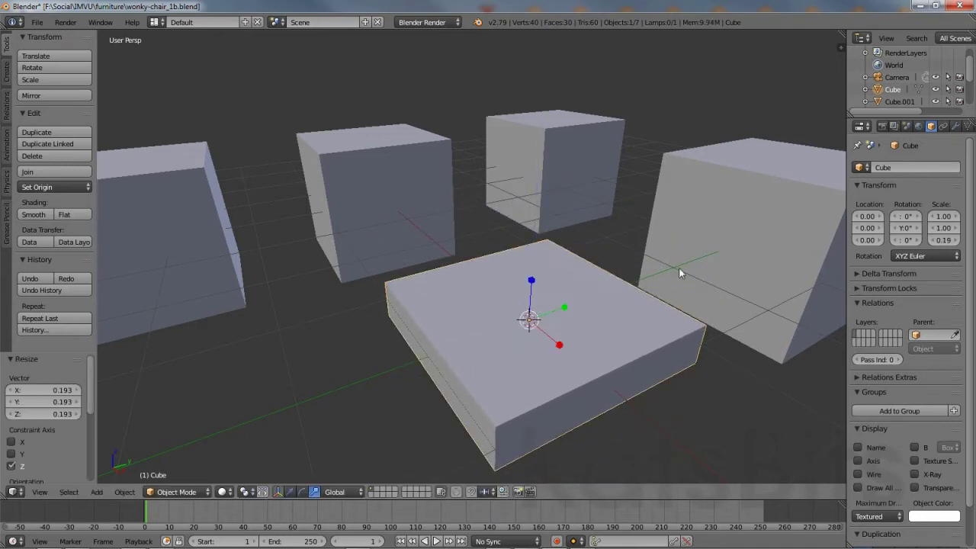
- Scale the cube on the positive Y axis and its neighbouring far cube into thin upright posts along X and Y, the far one to about 0.27 in X
{"action": "right_click", "coordinate": [706, 231]}
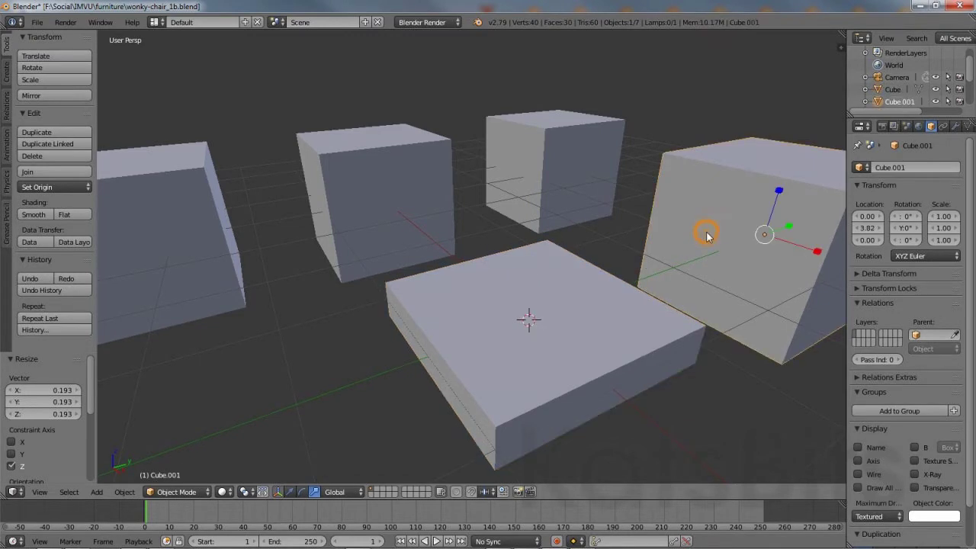
{"action": "mouse_move", "coordinate": [791, 231]}
{"action": "left_mouse_down"}
{"action": "mouse_move", "coordinate": [773, 237]}
{"action": "mouse_move", "coordinate": [815, 249]}
{"action": "mouse_move", "coordinate": [776, 238]}
{"action": "mouse_move", "coordinate": [783, 226]}
{"action": "left_mouse_up"}
{"action": "right_click", "coordinate": [526, 142]}
{"action": "left_click_drag", "start_coordinate": [586, 161], "coordinate": [558, 175]}
- Scale the remaining two cubes into thin posts, one to about 0.31 in X and 0.17 in Y, the other about 0.33 and 0.13
{"action": "right_click", "coordinate": [377, 171]}
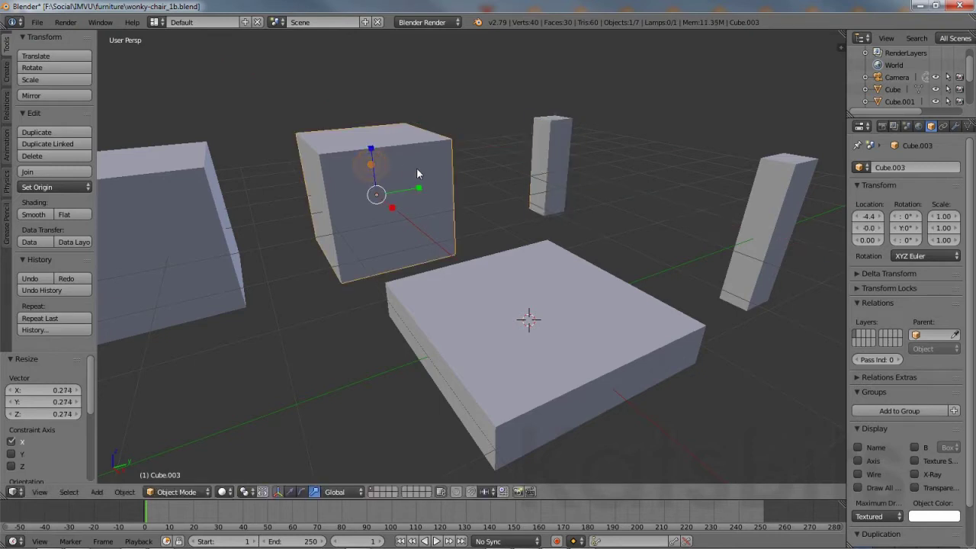
{"action": "left_click_drag", "start_coordinate": [420, 189], "coordinate": [383, 193]}
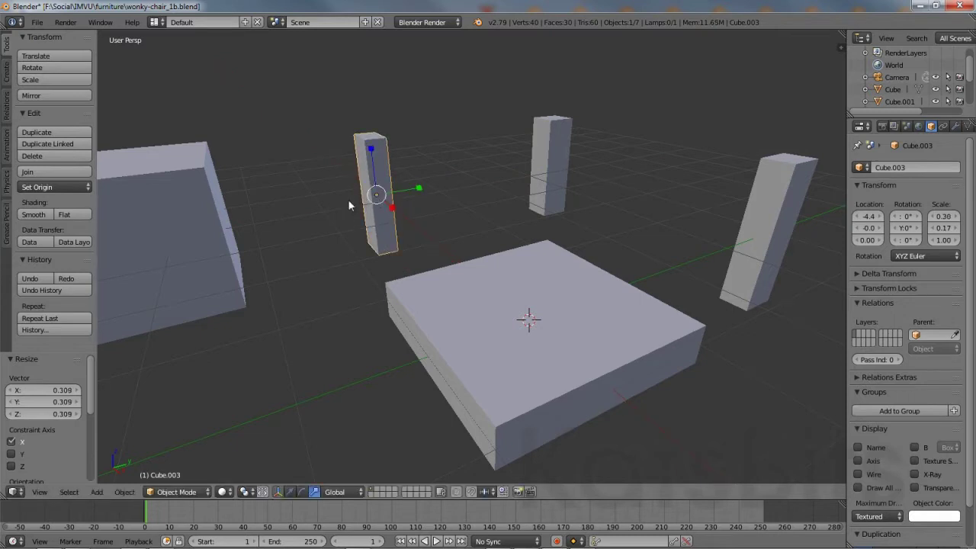
{"action": "right_click", "coordinate": [201, 203]}
{"action": "left_click_drag", "start_coordinate": [188, 223], "coordinate": [148, 237]}
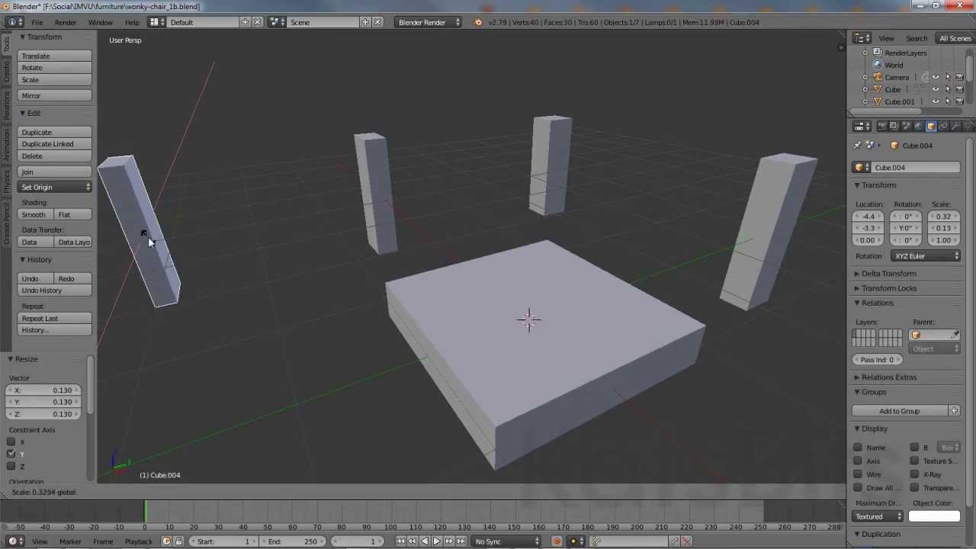
{"action": "left_click", "coordinate": [148, 239]}
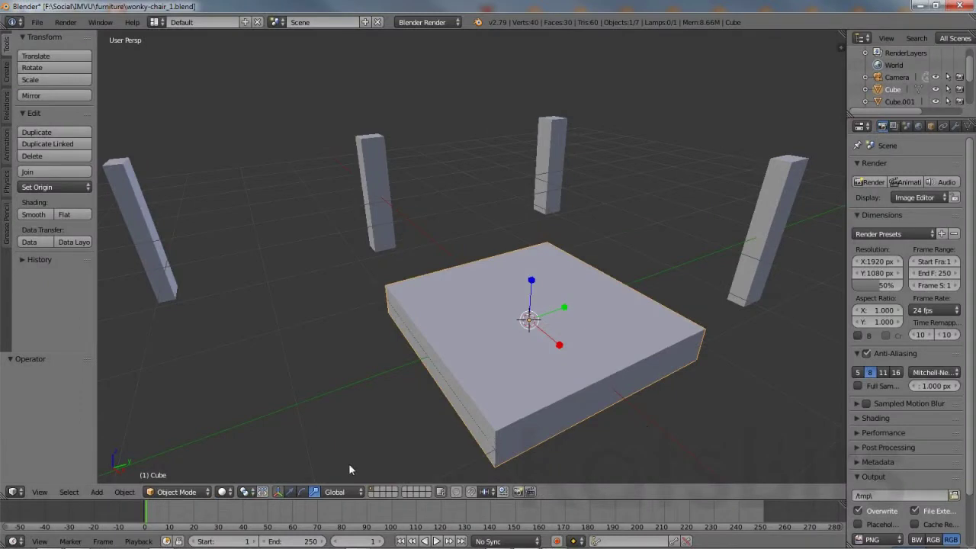
- Move the first two posts along the X and Y axes onto the two slab corners on the positive Y side
{"action": "left_click", "coordinate": [290, 492]}
{"action": "right_click", "coordinate": [741, 290]}
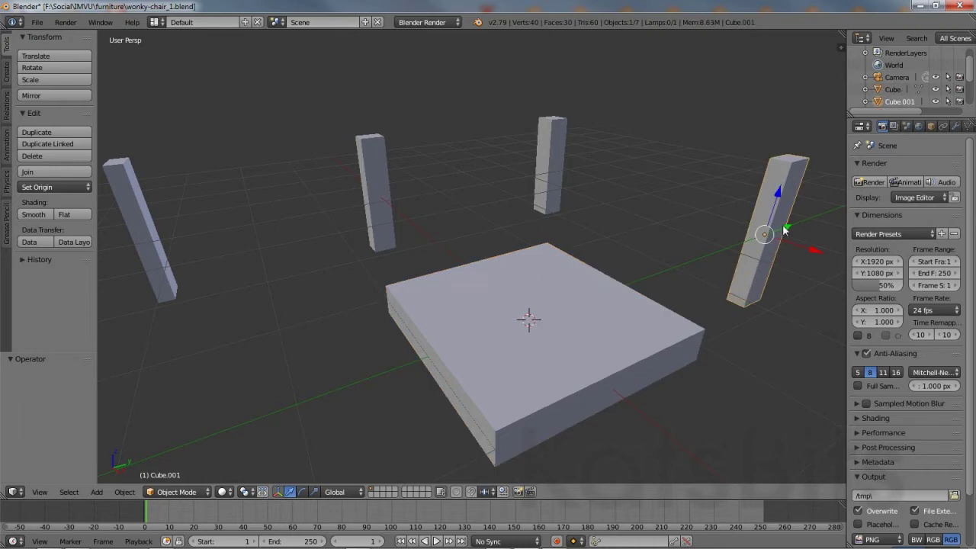
{"action": "left_click_drag", "start_coordinate": [791, 229], "coordinate": [675, 367]}
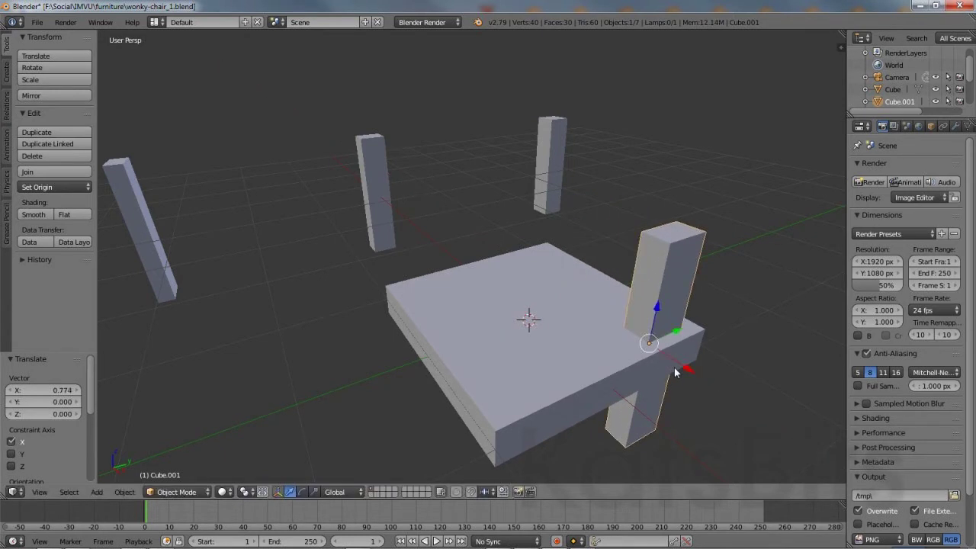
{"action": "right_click", "coordinate": [552, 158]}
{"action": "left_click_drag", "start_coordinate": [580, 163], "coordinate": [574, 331]}
{"action": "left_click_drag", "start_coordinate": [621, 265], "coordinate": [567, 296]}
- Move the remaining two posts along the X and Y axes onto the two slab corners on the negative Y side
{"action": "right_click", "coordinate": [374, 175]}
{"action": "left_click_drag", "start_coordinate": [386, 200], "coordinate": [467, 342]}
{"action": "left_click_drag", "start_coordinate": [519, 283], "coordinate": [466, 300]}
{"action": "right_click", "coordinate": [145, 229]}
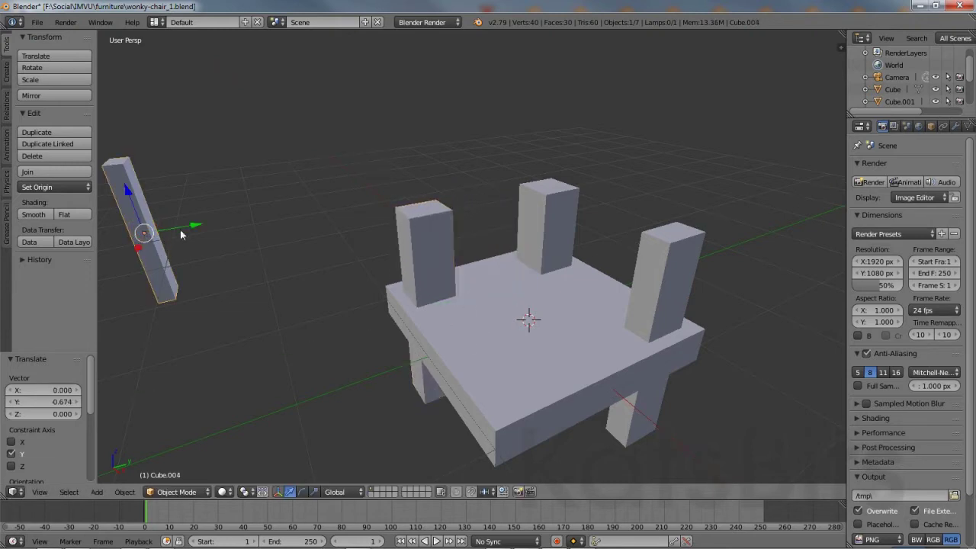
{"action": "left_click_drag", "start_coordinate": [199, 227], "coordinate": [508, 431]}
{"action": "left_click_drag", "start_coordinate": [558, 370], "coordinate": [527, 386]}
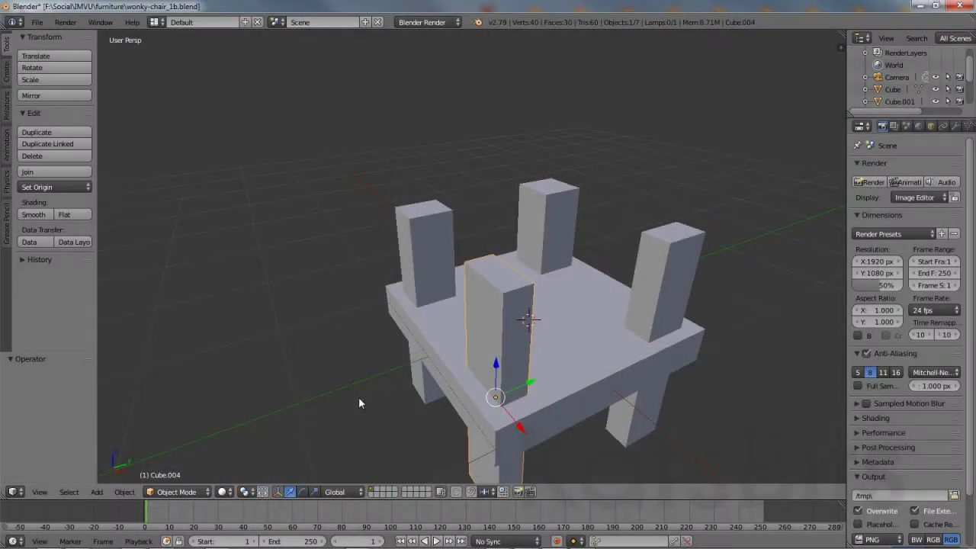
- Select the seat slab and centre the view on it with View Selected
{"action": "right_click", "coordinate": [447, 351]}
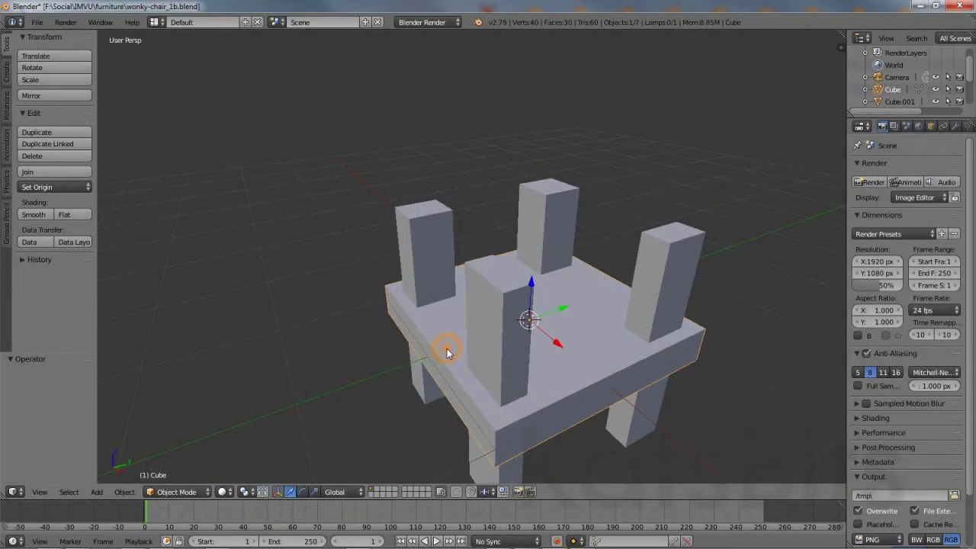
{"action": "left_click", "coordinate": [39, 492]}
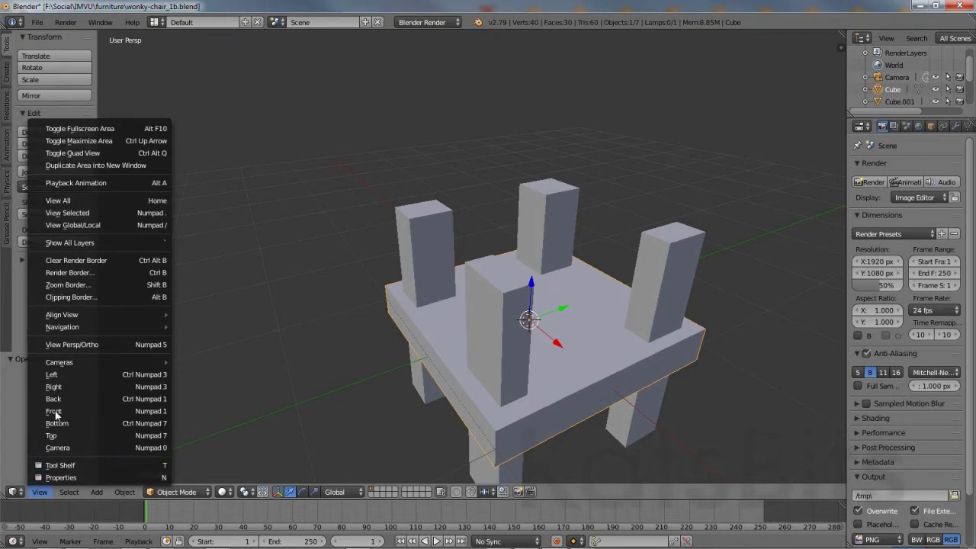
{"action": "mouse_move", "coordinate": [52, 315]}
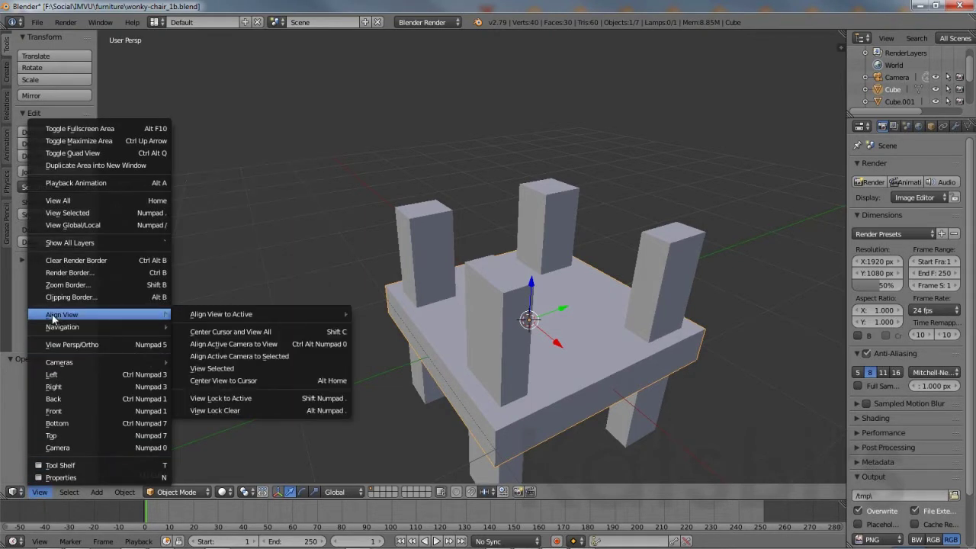
{"action": "left_click", "coordinate": [218, 369]}
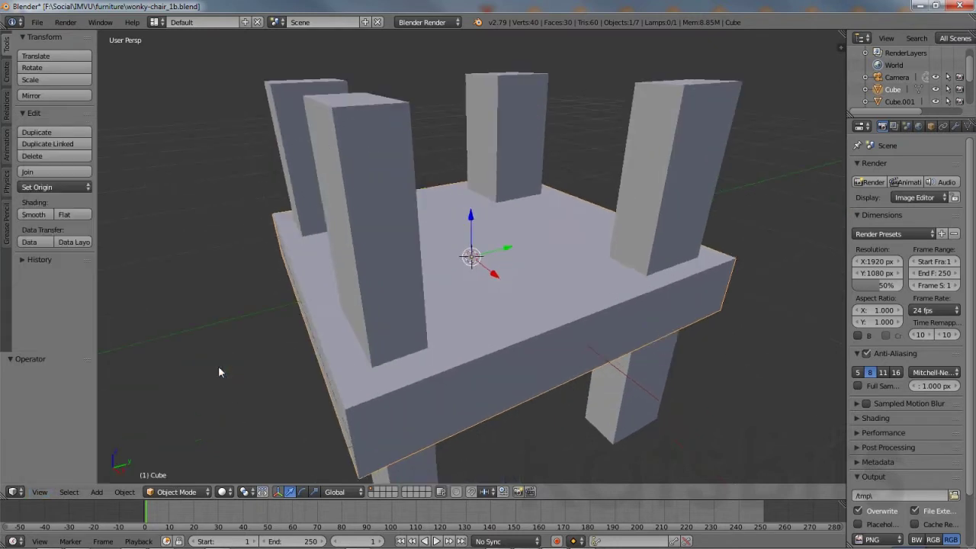
- Tilt the two nearest legs about the X axis, the negative-Y one by about -11.3° and the positive-Y one by about 10.4°
{"action": "right_click", "coordinate": [366, 241]}
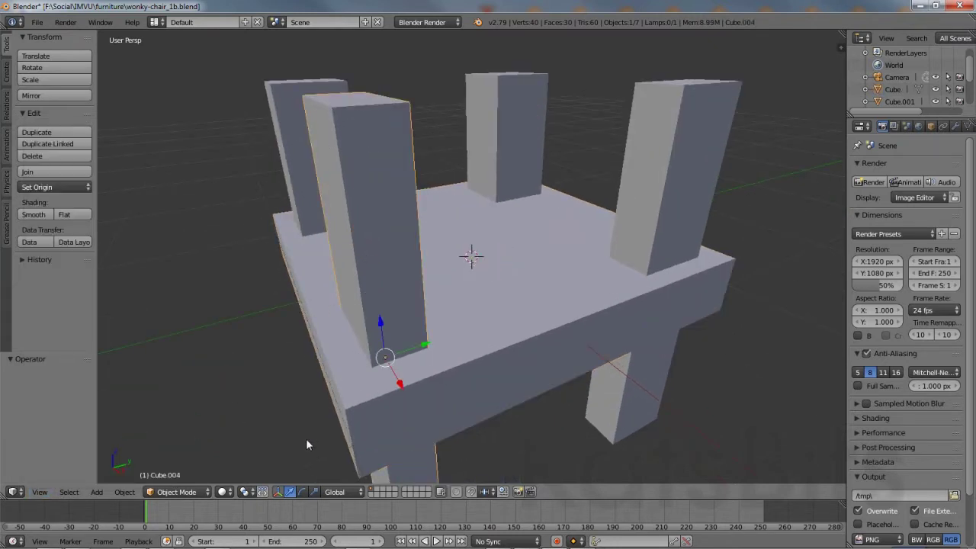
{"action": "left_click", "coordinate": [302, 492]}
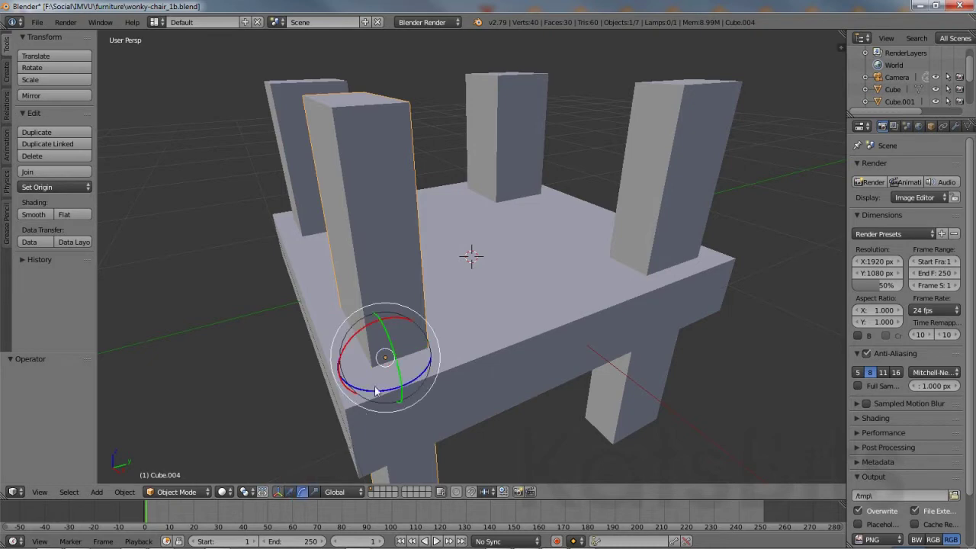
{"action": "left_click_drag", "start_coordinate": [395, 357], "coordinate": [370, 327]}
{"action": "right_click", "coordinate": [678, 158]}
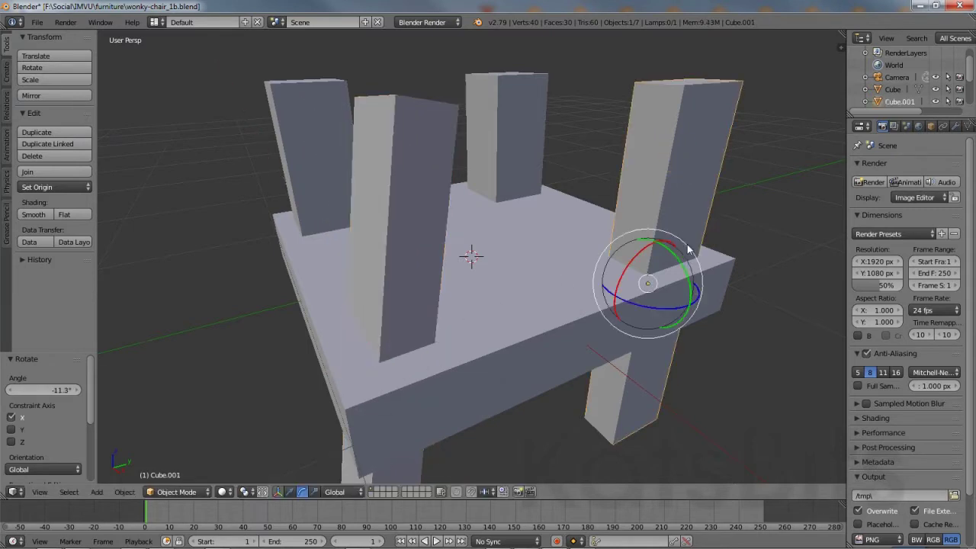
{"action": "left_click_drag", "start_coordinate": [685, 263], "coordinate": [639, 251]}
- Tilt the far leg on the positive Y side by about 11.1° about Y and 7.8° about X
{"action": "right_click", "coordinate": [530, 150]}
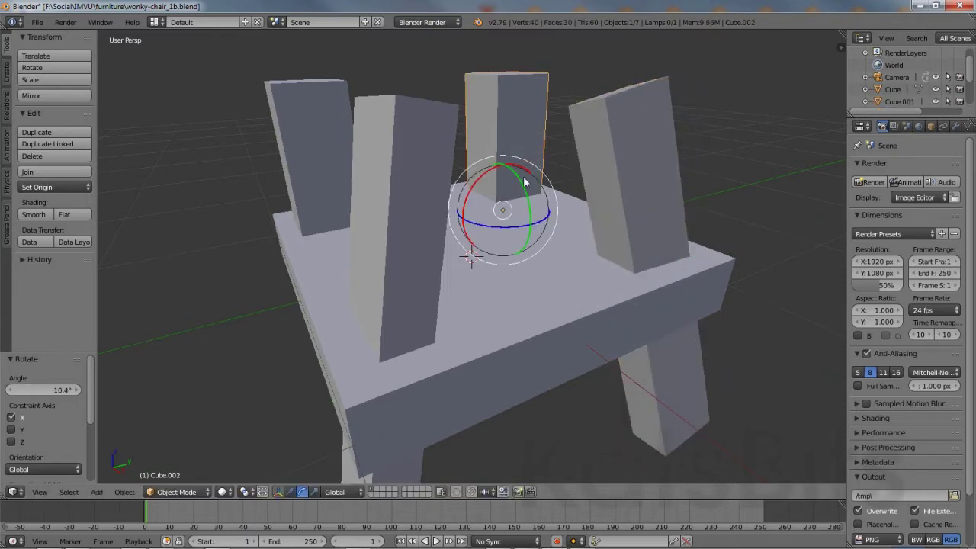
{"action": "mouse_move", "coordinate": [522, 183]}
{"action": "left_mouse_down"}
{"action": "mouse_move", "coordinate": [514, 185]}
{"action": "mouse_move", "coordinate": [532, 177]}
{"action": "left_mouse_up"}
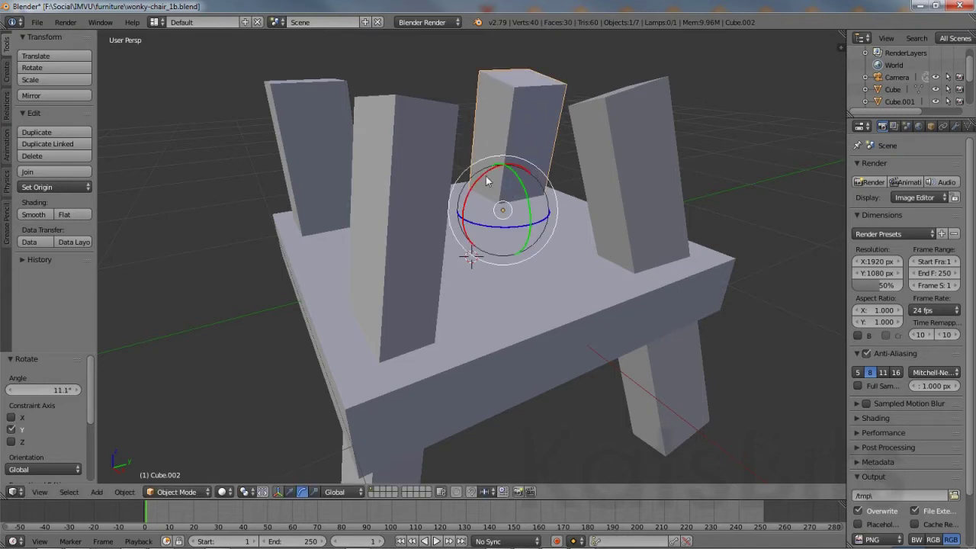
{"action": "key", "text": "r"}
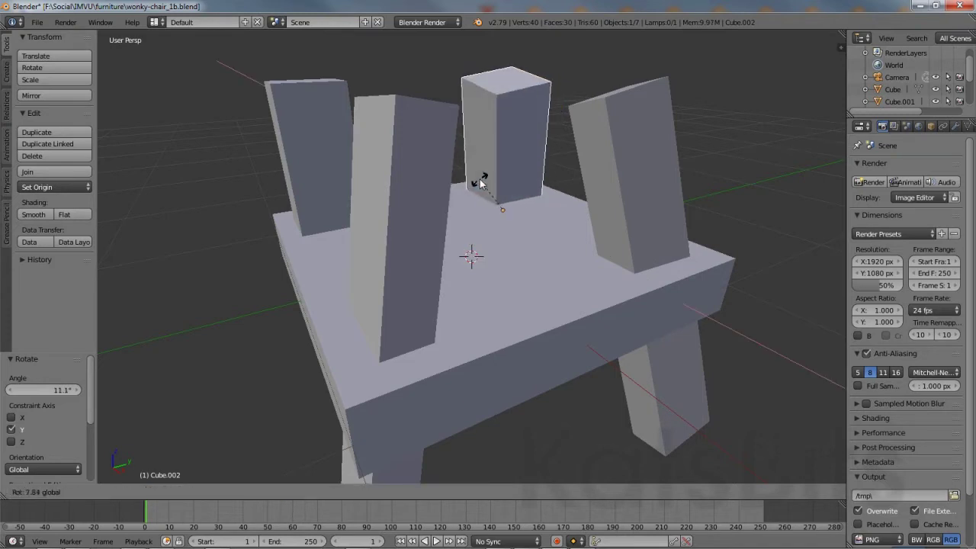
{"action": "left_click", "coordinate": [480, 180]}
- Tilt the far leg on the negative Y side by about -9.5° about X and about 12° about Y
{"action": "right_click", "coordinate": [306, 181]}
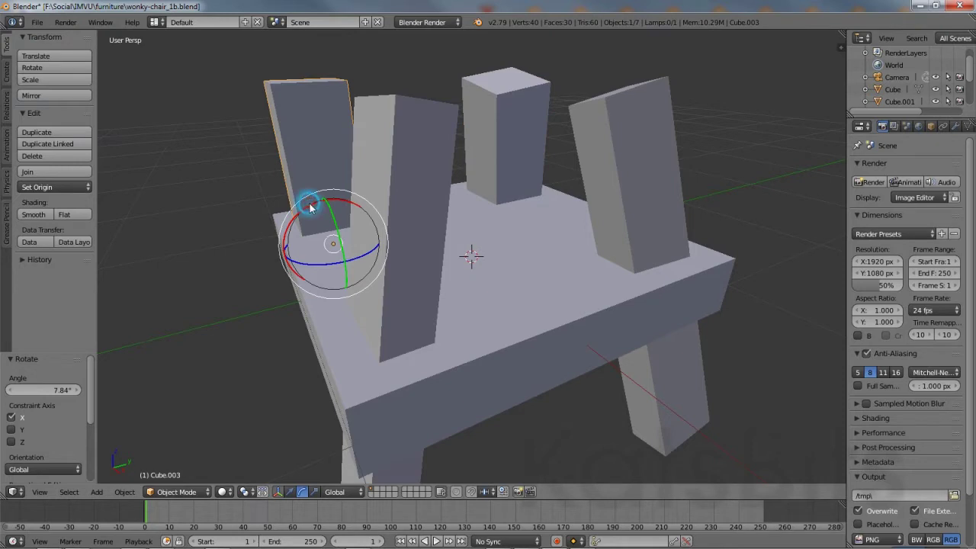
{"action": "left_click_drag", "start_coordinate": [309, 203], "coordinate": [317, 201]}
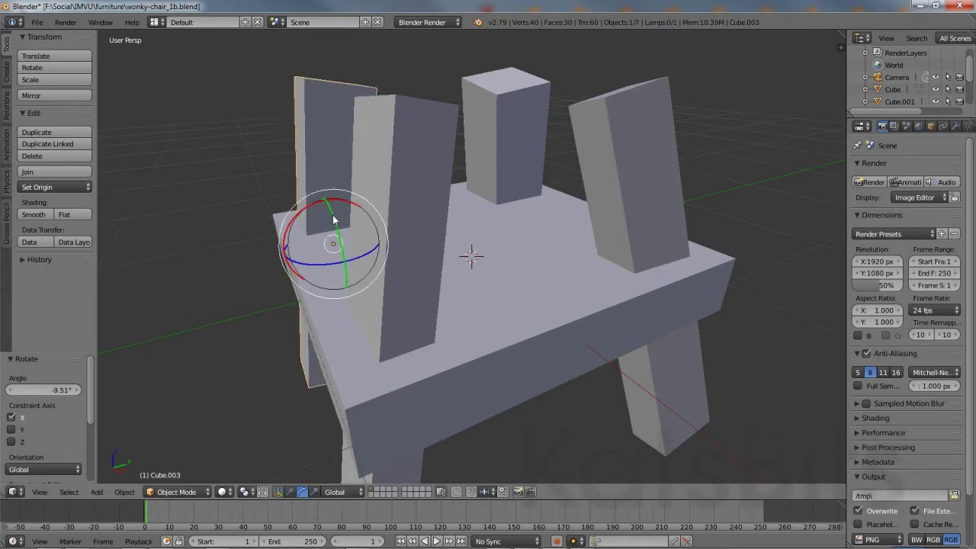
{"action": "key", "text": "r"}
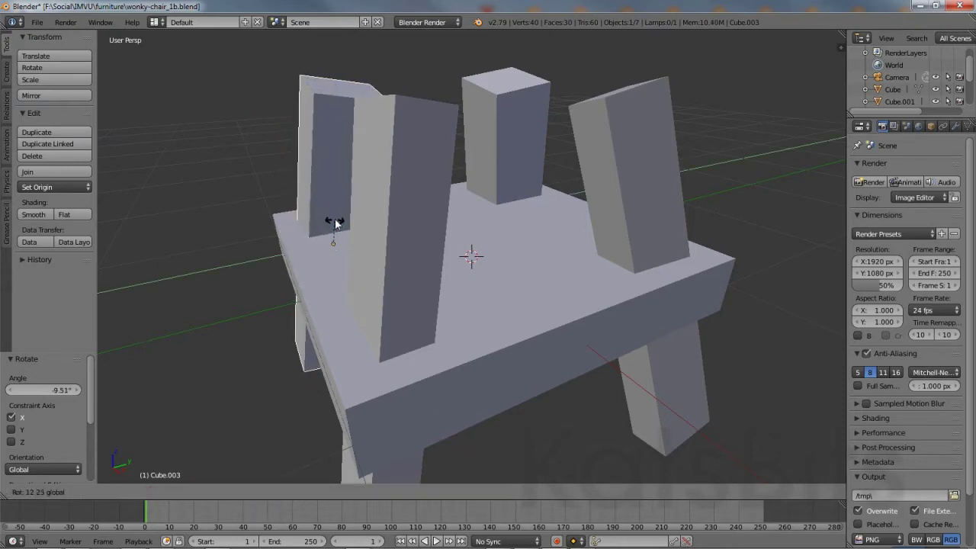
{"action": "left_click", "coordinate": [335, 218]}
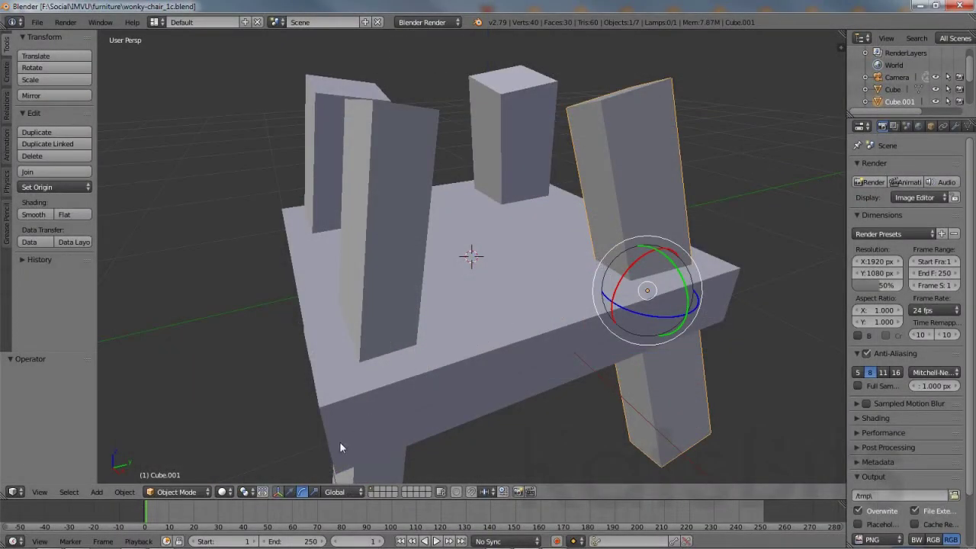
- Raise the seat slab about 0.94 units along the Z axis onto the tops of the legs
{"action": "left_click", "coordinate": [290, 492]}
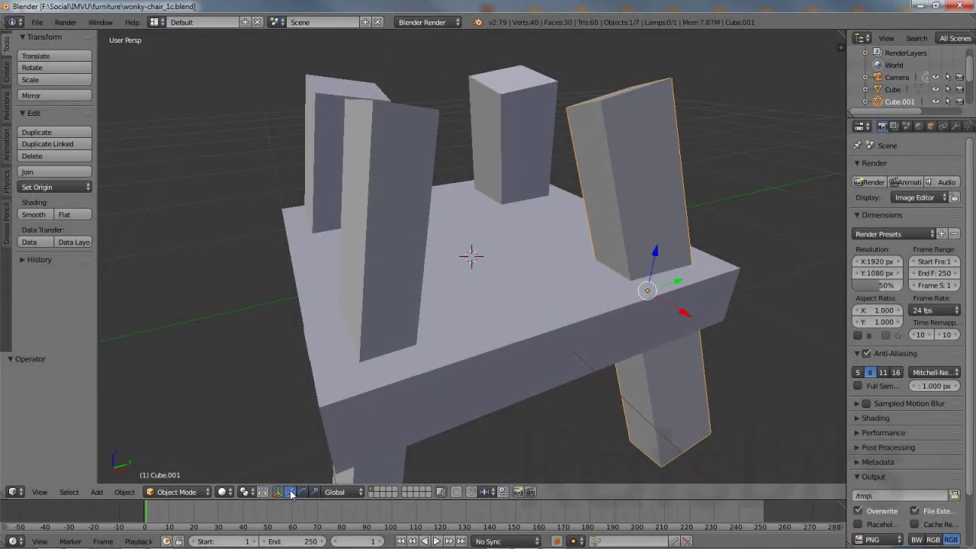
{"action": "right_click", "coordinate": [501, 336]}
{"action": "scroll", "coordinate": [501, 335], "scroll_direction": "down", "scroll_amount": 3}
{"action": "middle_click_drag", "start_coordinate": [501, 318], "coordinate": [508, 375]}
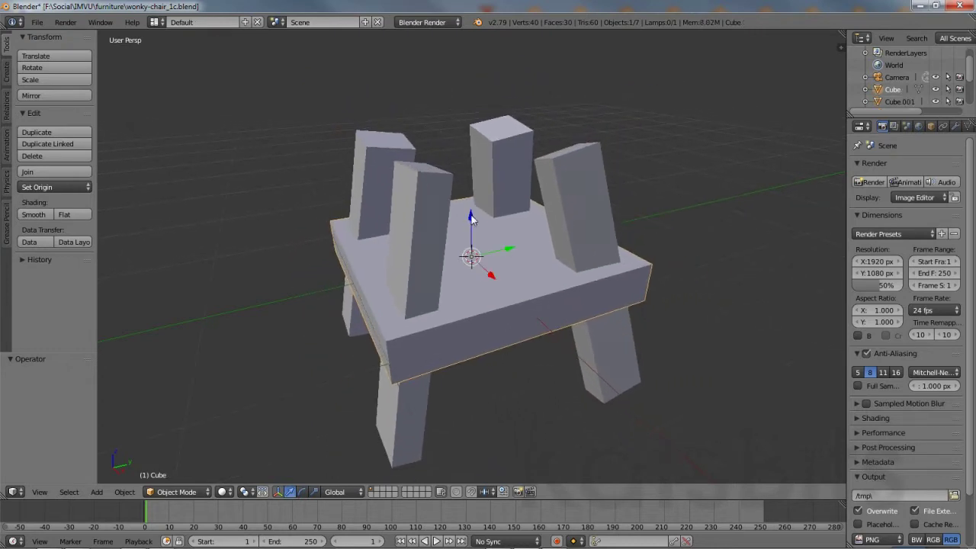
{"action": "left_click_drag", "start_coordinate": [471, 216], "coordinate": [474, 106]}
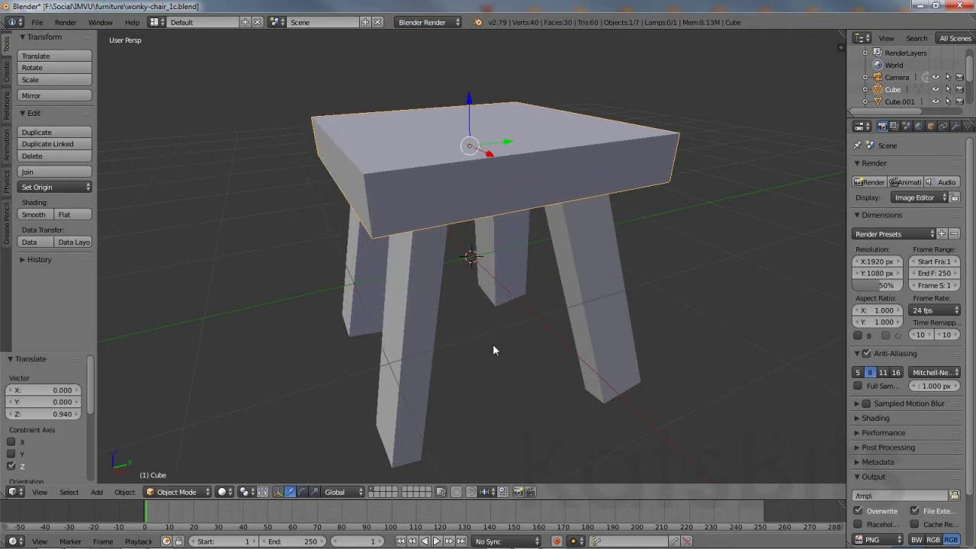
- Join the four legs to the seat slab, with the slab as the active object, and try moving the combined object
{"action": "right_click", "coordinate": [377, 301]}
{"action": "right_click", "coordinate": [493, 263], "text": "shift"}
{"action": "right_click", "coordinate": [590, 281], "text": "shift"}
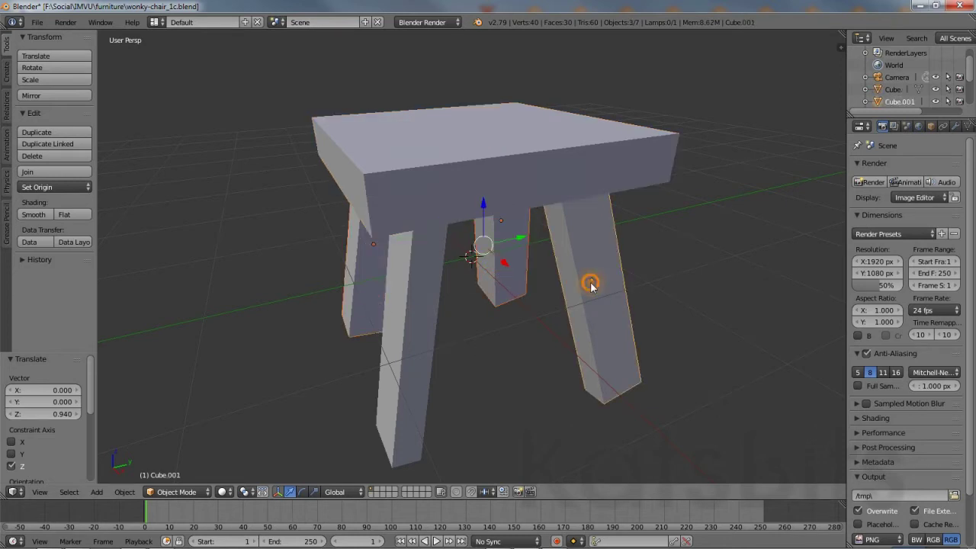
{"action": "right_click", "coordinate": [396, 369], "text": "shift"}
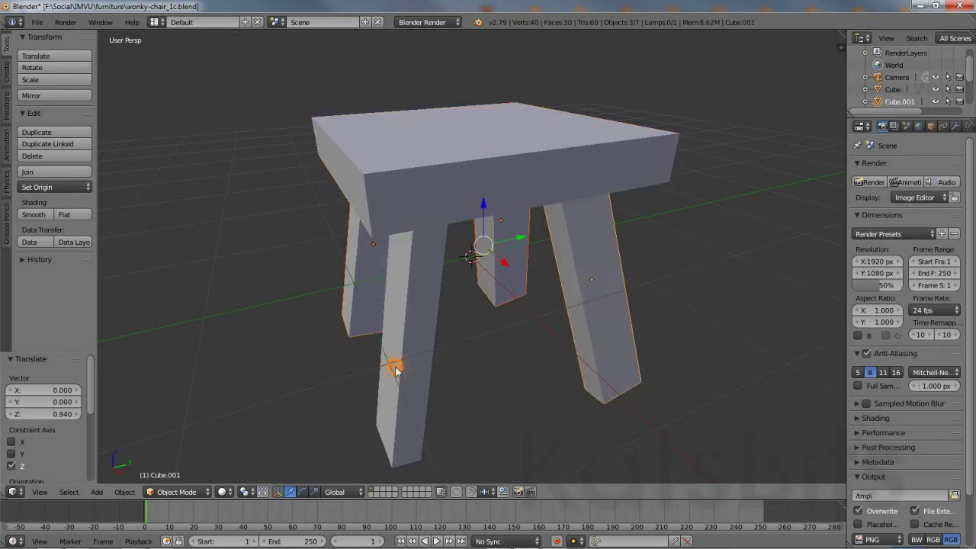
{"action": "right_click", "coordinate": [487, 161], "text": "shift"}
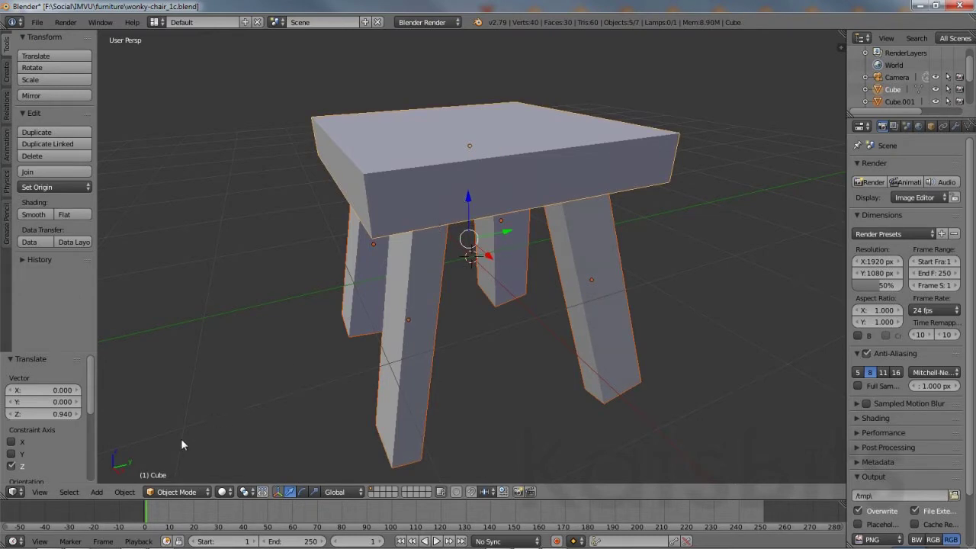
{"action": "left_click", "coordinate": [125, 492]}
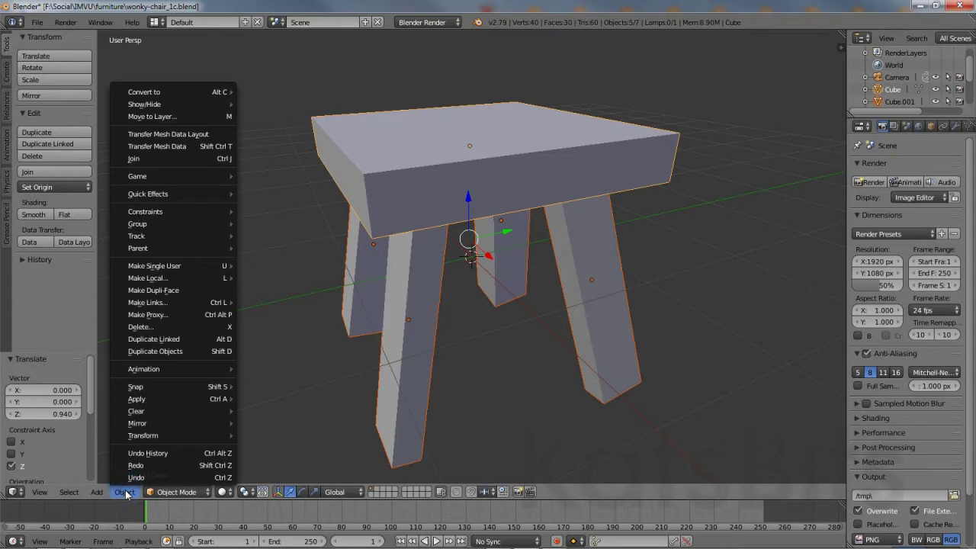
{"action": "left_click", "coordinate": [155, 162]}
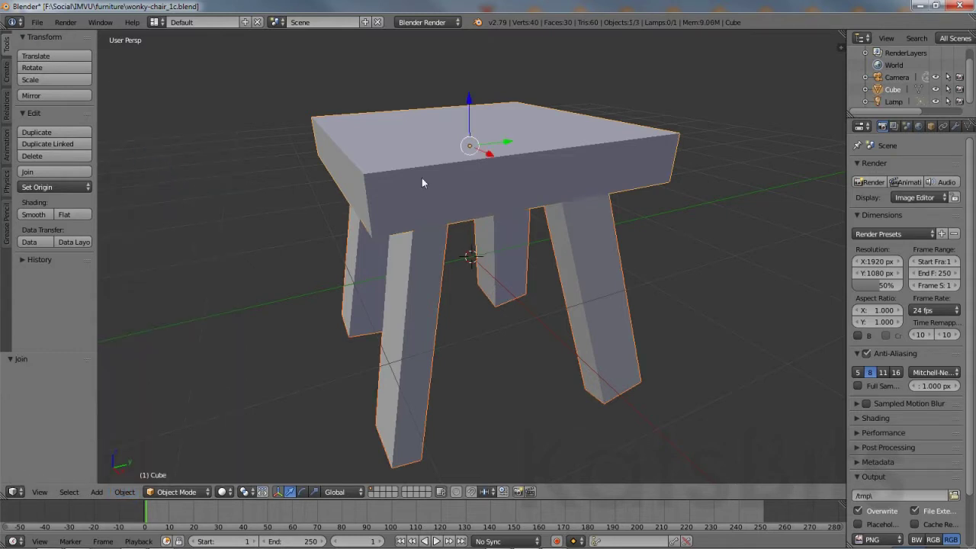
{"action": "key", "text": "g"}
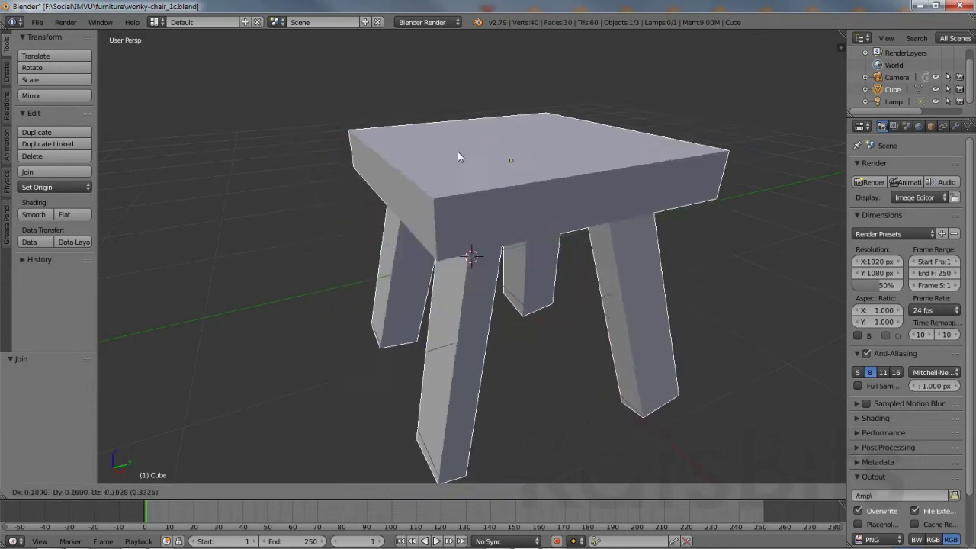
{"action": "left_click", "coordinate": [417, 149]}
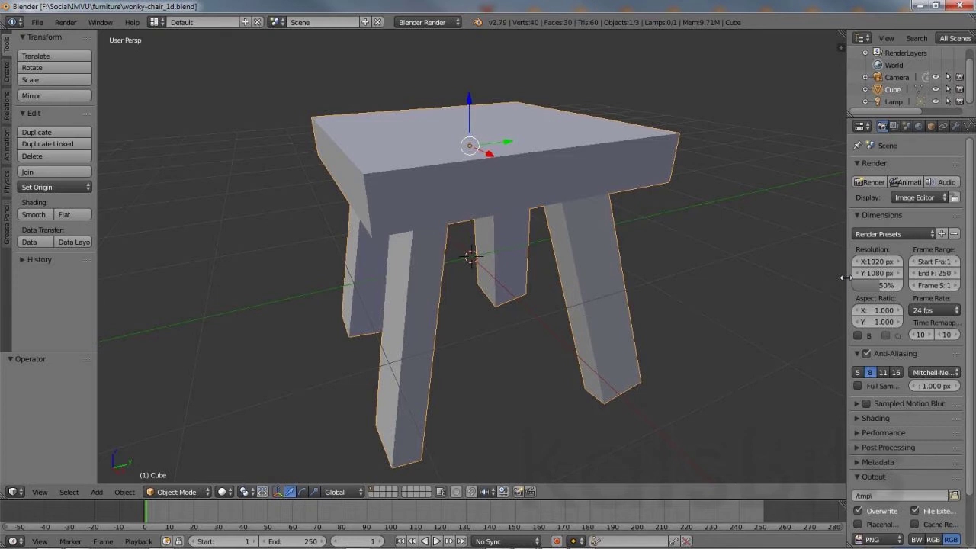
- Widen the properties area and show the material properties of the joined chair
{"action": "left_click_drag", "start_coordinate": [845, 278], "coordinate": [772, 277]}
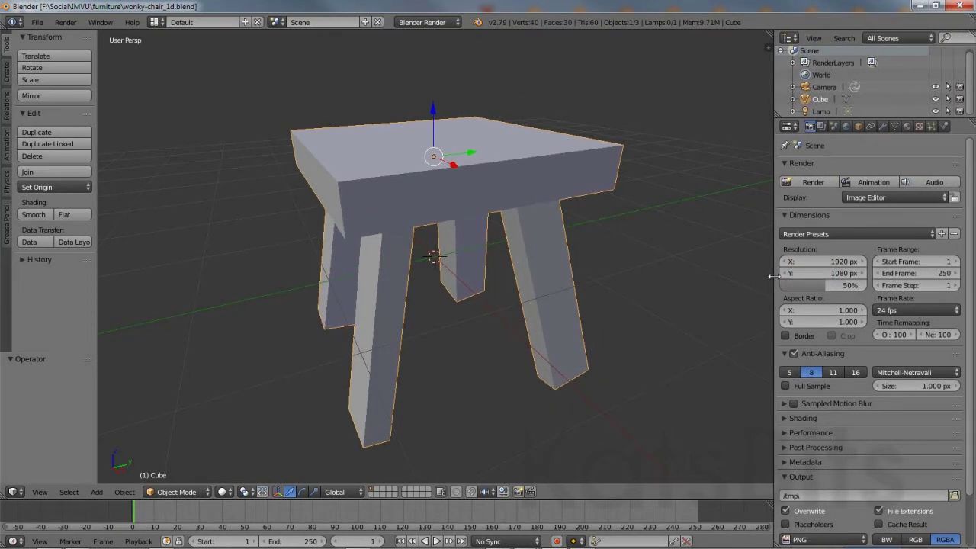
{"action": "left_click", "coordinate": [906, 127]}
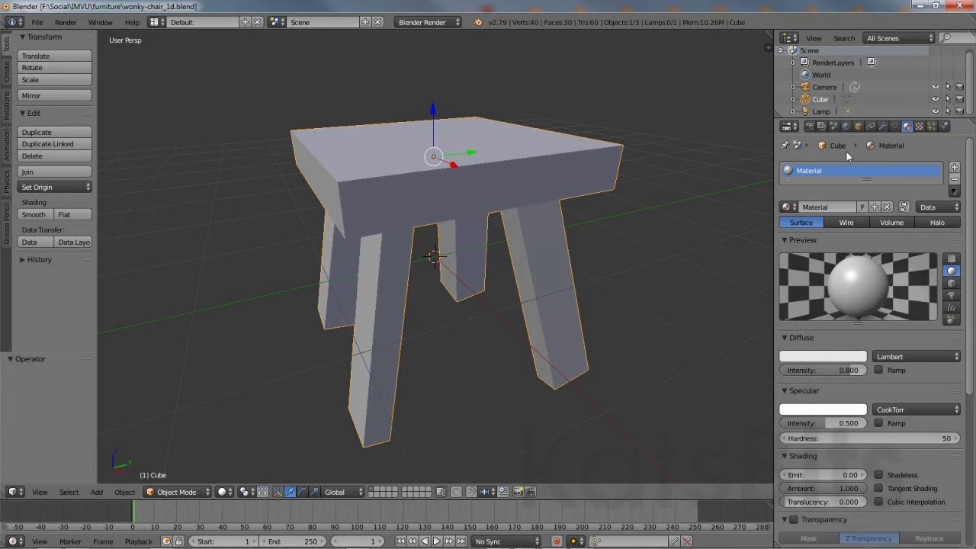
- Rename the chair's material as stool and set its diffuse colour to a medium blue
{"action": "left_click", "coordinate": [829, 208]}
{"action": "type", "text": "stool"}
{"action": "key", "text": "Return"}
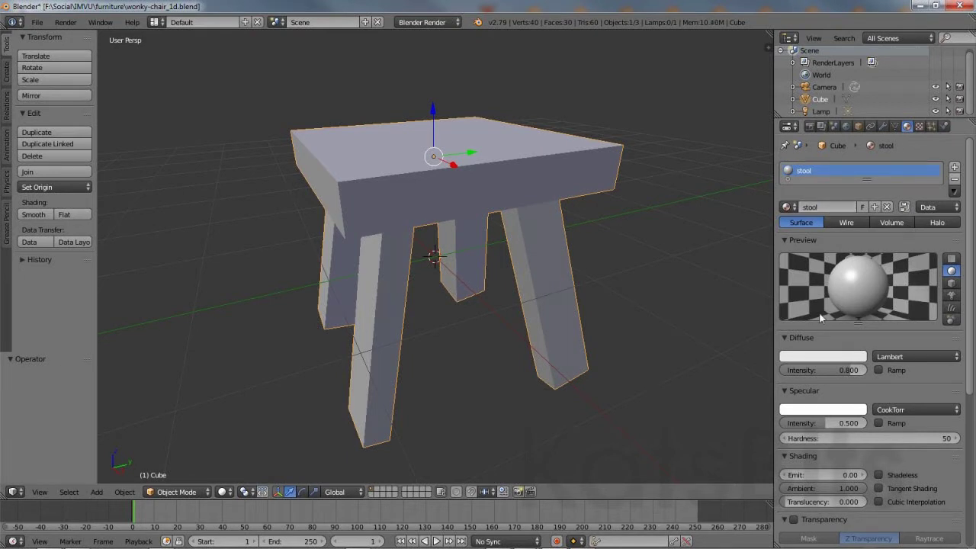
{"action": "left_click", "coordinate": [822, 357]}
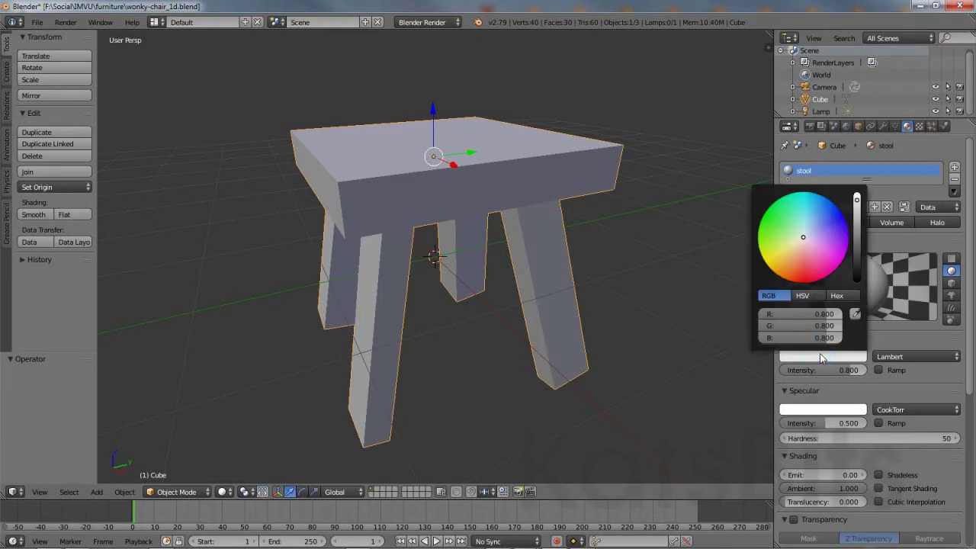
{"action": "left_click", "coordinate": [799, 238]}
{"action": "mouse_move", "coordinate": [799, 239]}
{"action": "left_mouse_down"}
{"action": "mouse_move", "coordinate": [805, 260]}
{"action": "mouse_move", "coordinate": [824, 247]}
{"action": "mouse_move", "coordinate": [822, 223]}
{"action": "mouse_move", "coordinate": [782, 228]}
{"action": "mouse_move", "coordinate": [788, 256]}
{"action": "mouse_move", "coordinate": [832, 245]}
{"action": "mouse_move", "coordinate": [823, 225]}
{"action": "left_mouse_up"}
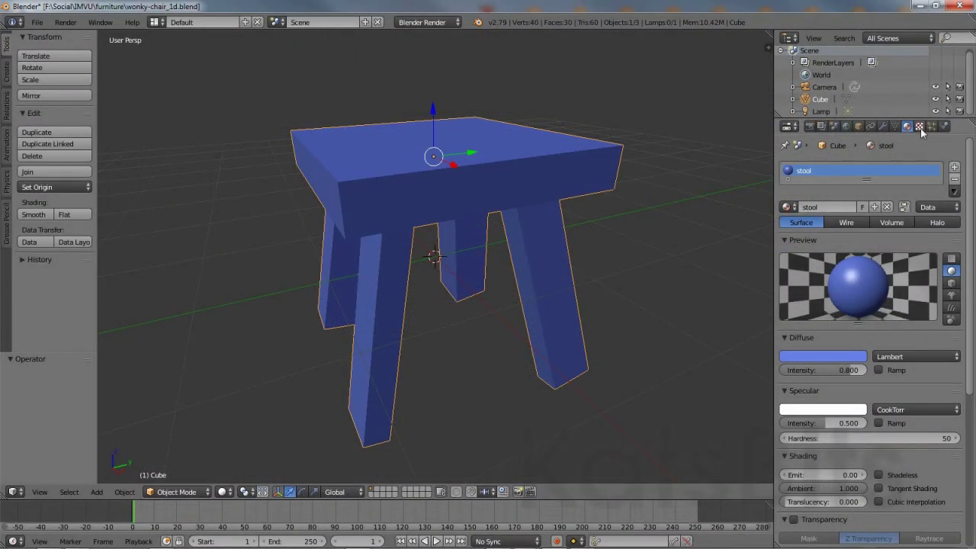
- Rename the material's existing texture as stool and set its type to Image or Movie
{"action": "left_click", "coordinate": [919, 127]}
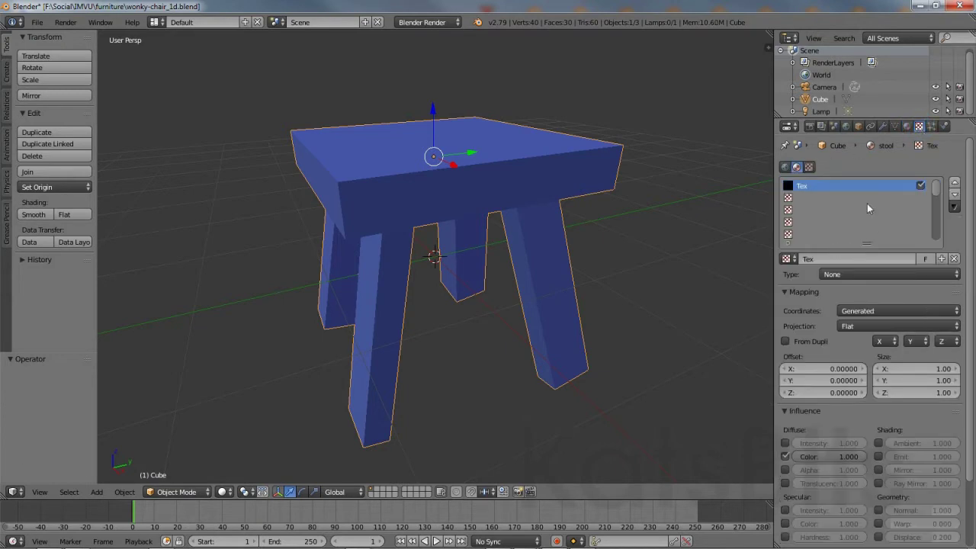
{"action": "left_click", "coordinate": [847, 259]}
{"action": "type", "text": "stool"}
{"action": "key", "text": "Return"}
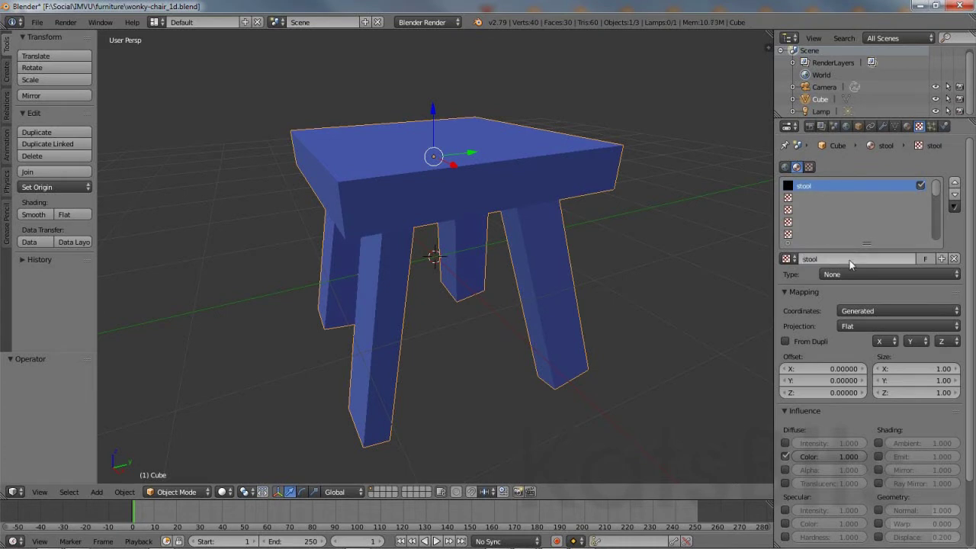
{"action": "left_click", "coordinate": [880, 273]}
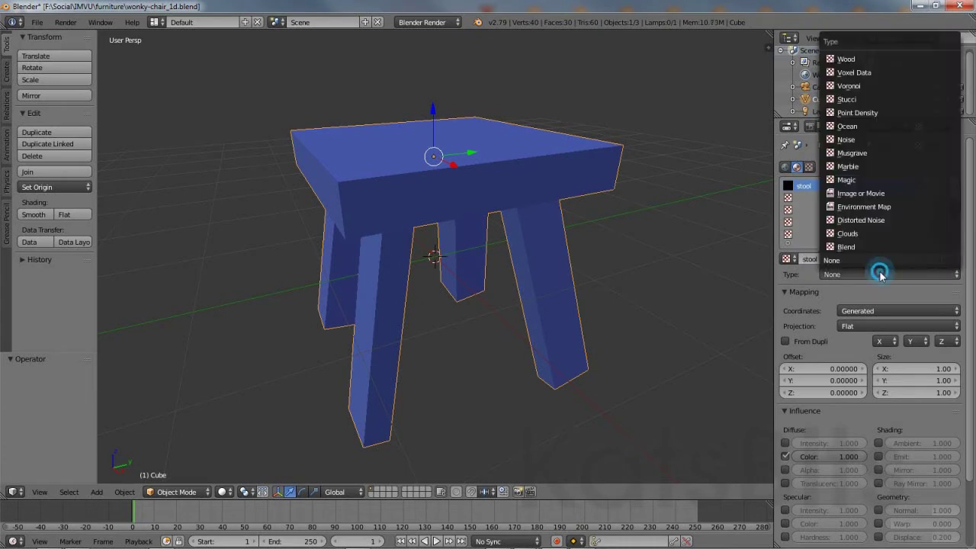
{"action": "left_click", "coordinate": [886, 194]}
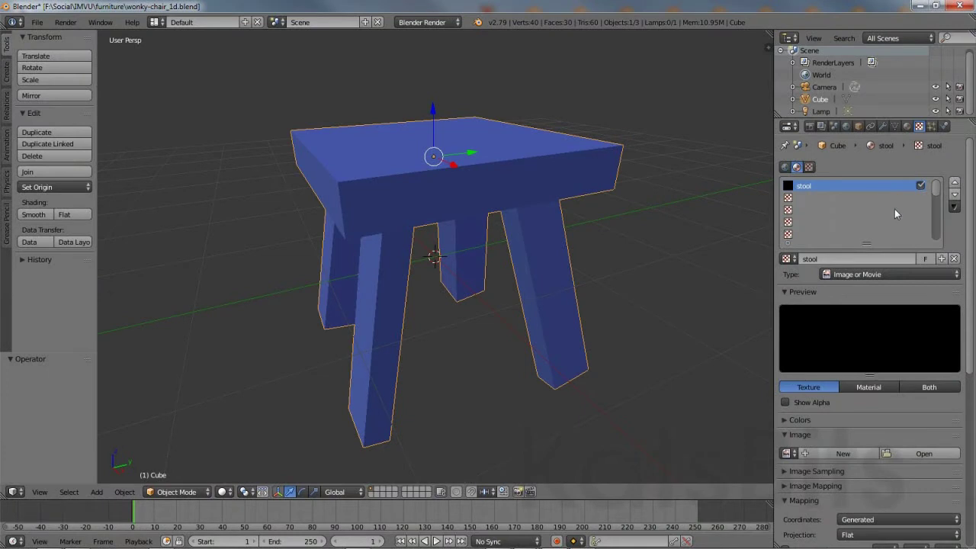
- Create a new image named stool for the texture, 256 × 256 px, with UV Grid as the generated type
{"action": "left_click_drag", "start_coordinate": [967, 238], "coordinate": [965, 334]}
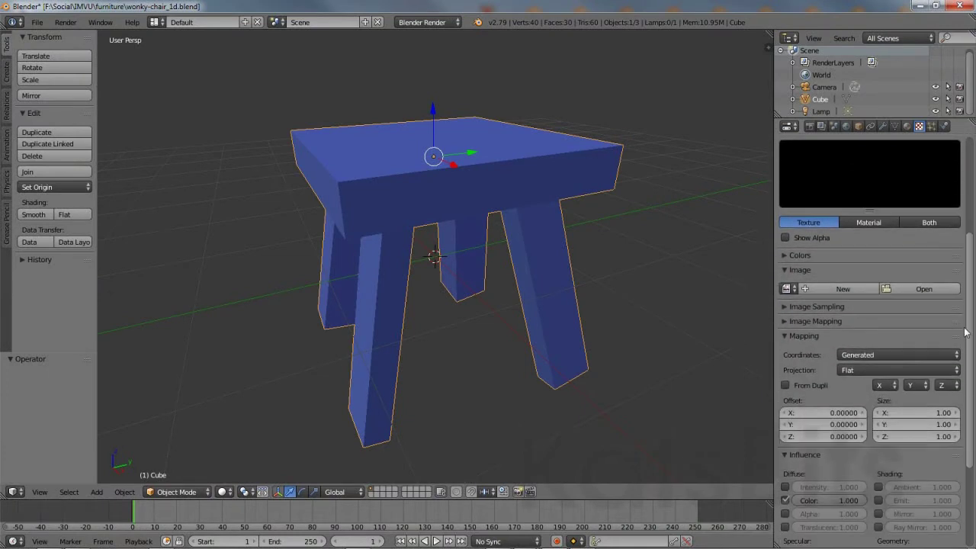
{"action": "left_click", "coordinate": [840, 287]}
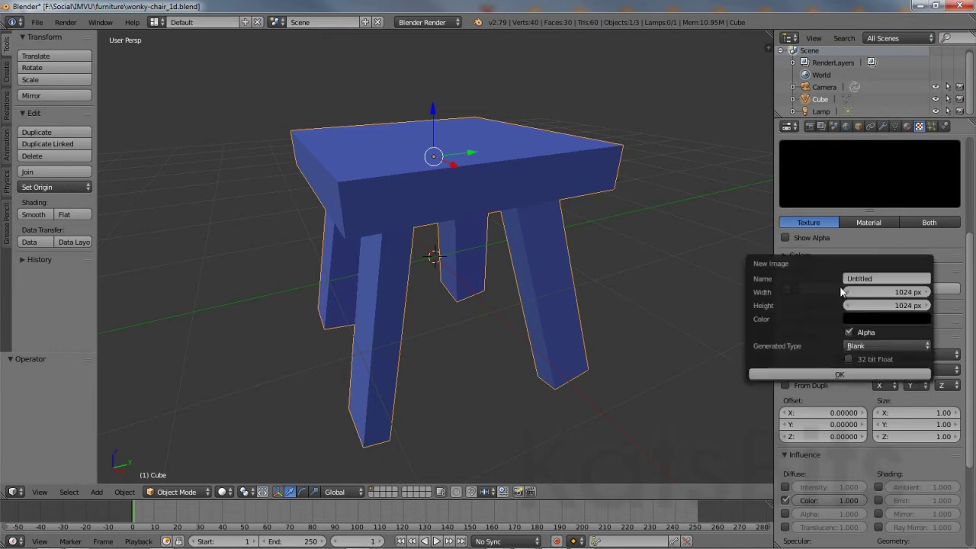
{"action": "left_click", "coordinate": [869, 278]}
{"action": "type", "text": "stool"}
{"action": "key", "text": "Return"}
{"action": "left_click", "coordinate": [901, 292]}
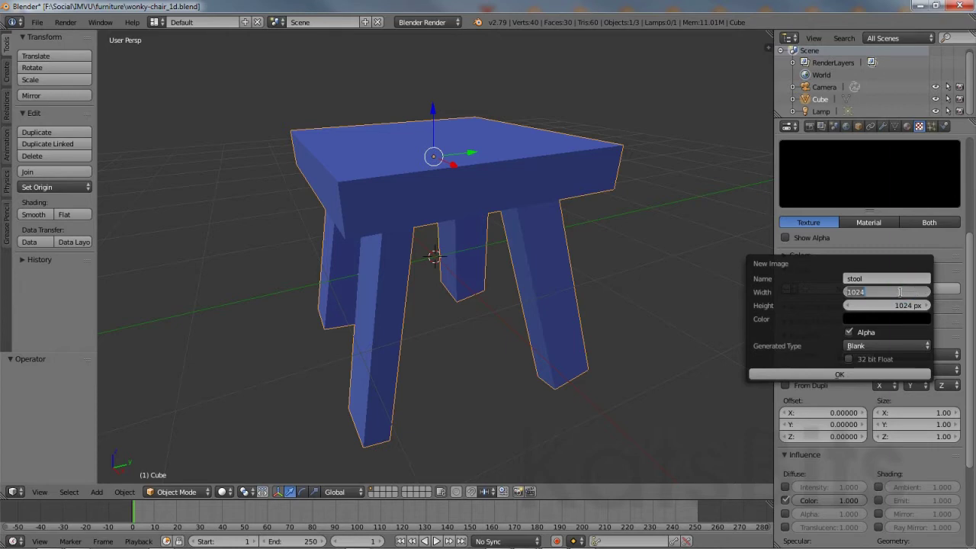
{"action": "type", "text": "256"}
{"action": "key", "text": "Return"}
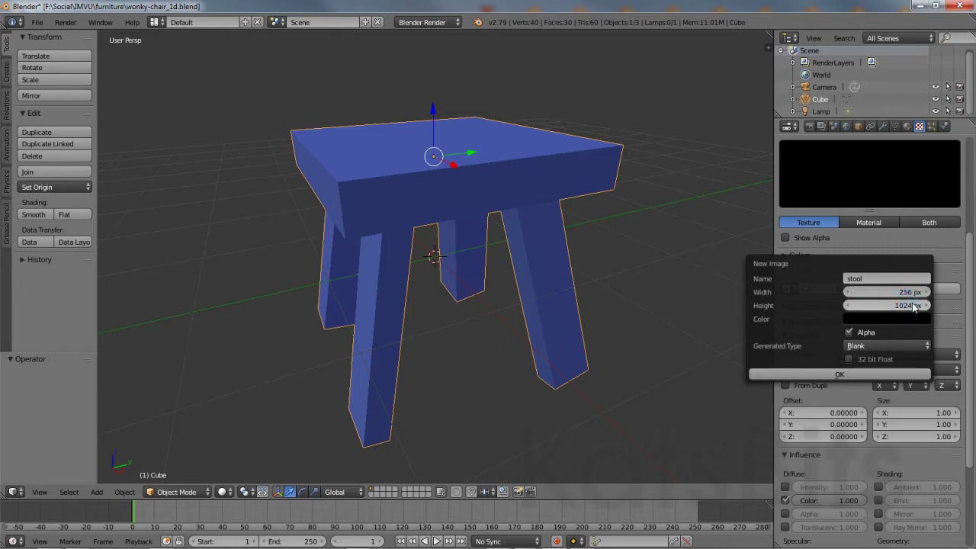
{"action": "left_click", "coordinate": [910, 304]}
{"action": "type", "text": "256"}
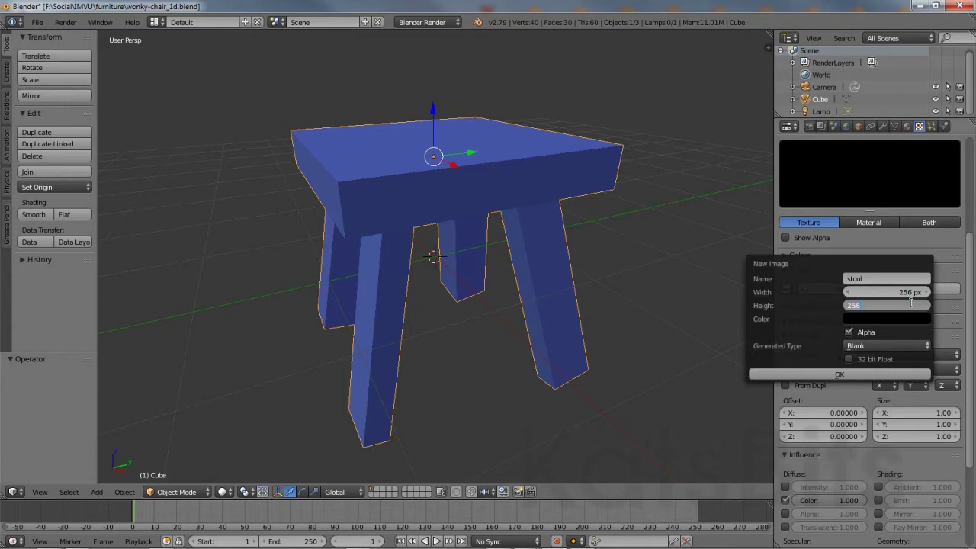
{"action": "key", "text": "Return"}
{"action": "left_click", "coordinate": [884, 345]}
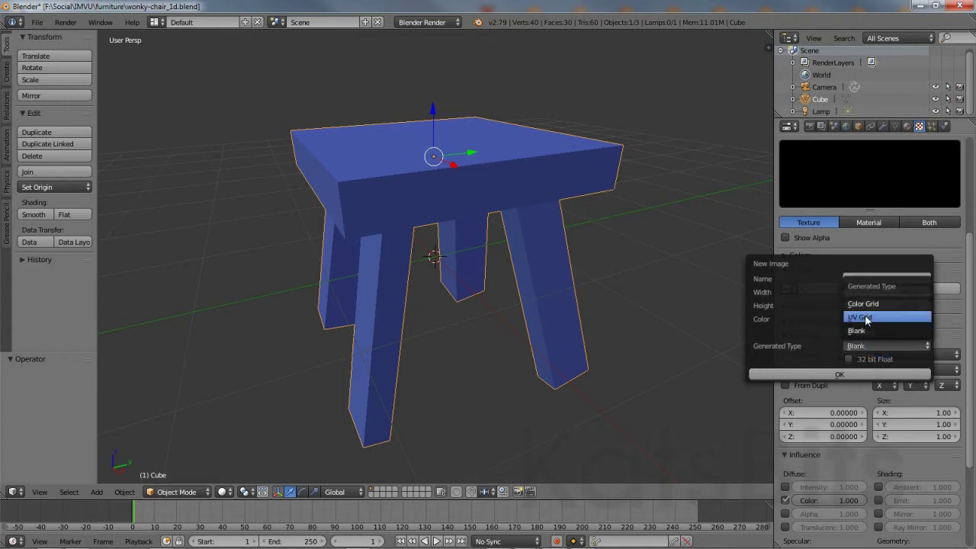
{"action": "left_click", "coordinate": [865, 314]}
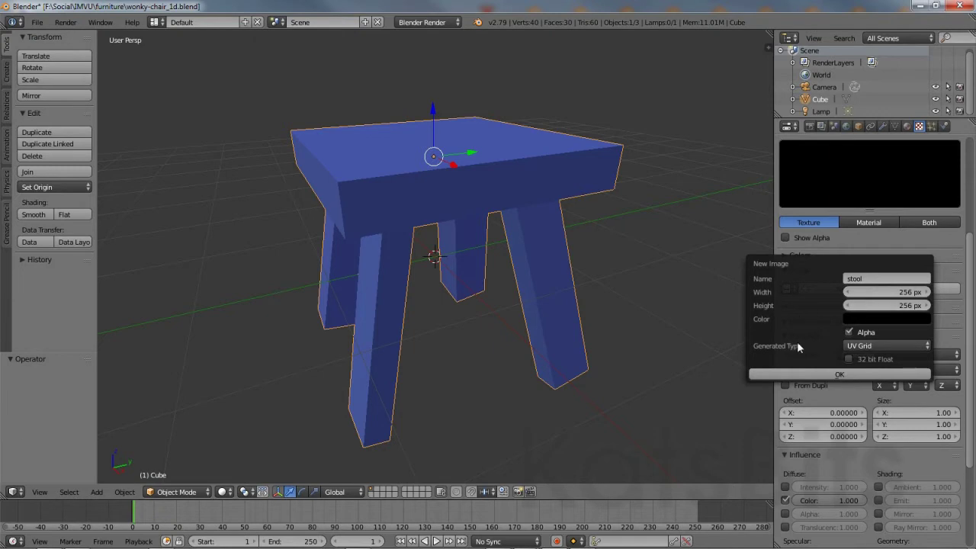
{"action": "left_click", "coordinate": [841, 372]}
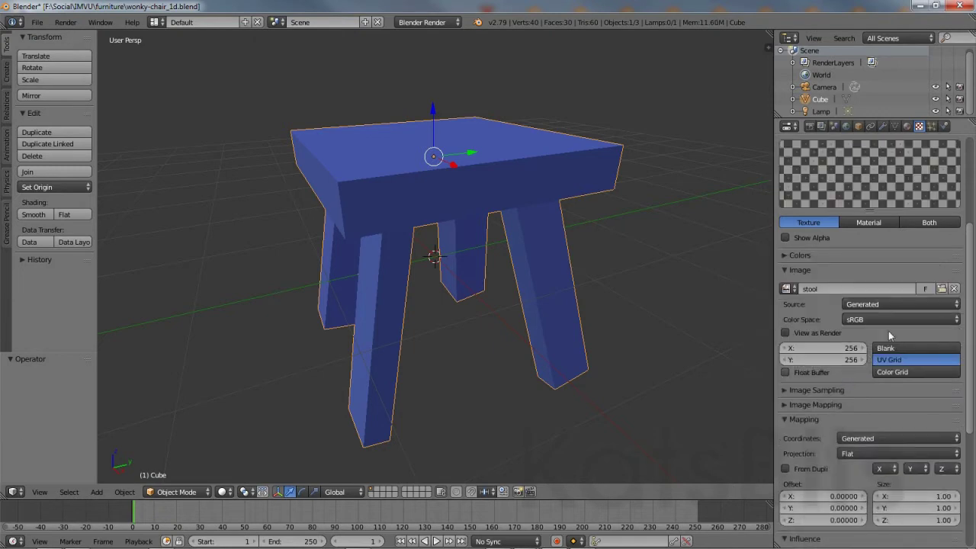
- Set the stool texture's mapping coordinates to UV
{"action": "left_click", "coordinate": [876, 437]}
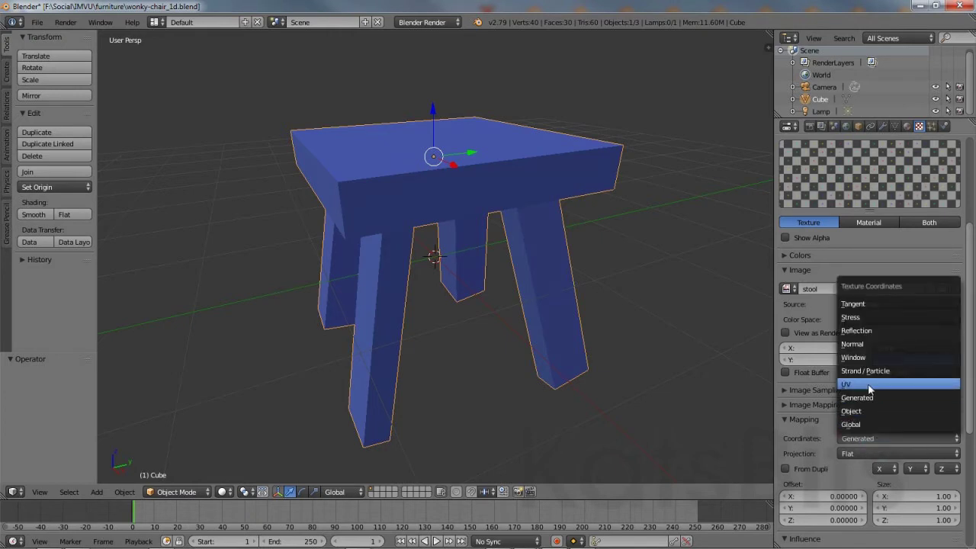
{"action": "left_click", "coordinate": [868, 385]}
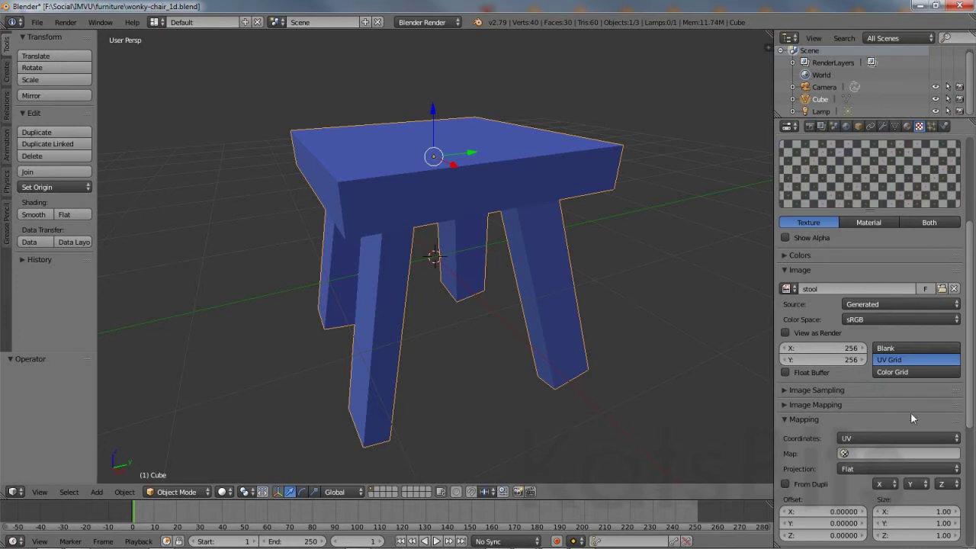
{"action": "scroll", "coordinate": [867, 291], "scroll_direction": "up", "scroll_amount": 5}
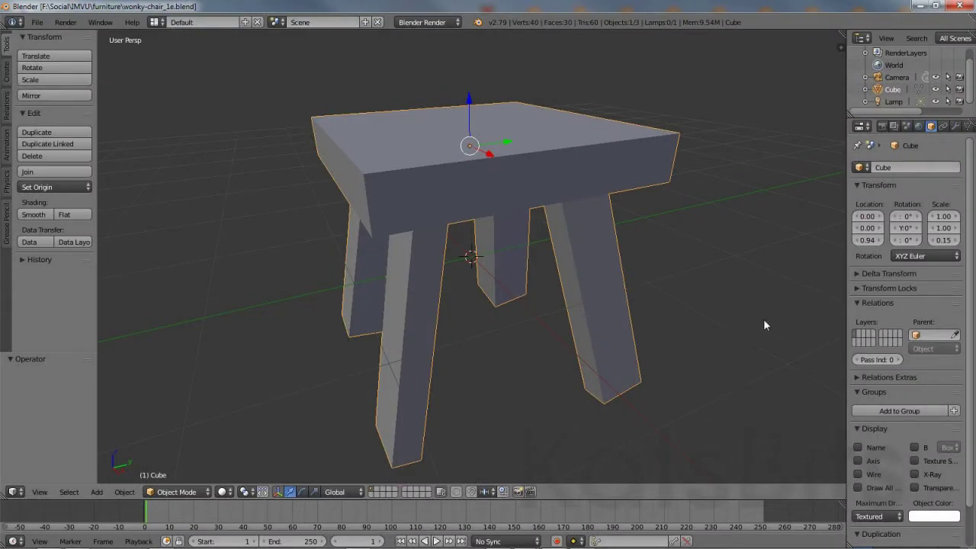
- Widen the properties area and add a new material to the chair without one
{"action": "left_click_drag", "start_coordinate": [845, 282], "coordinate": [772, 280]}
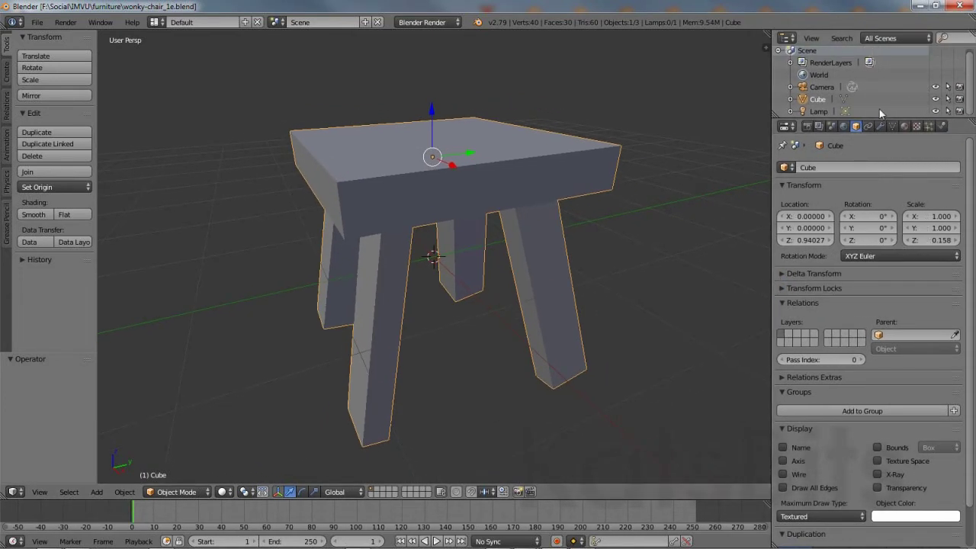
{"action": "left_click", "coordinate": [904, 126]}
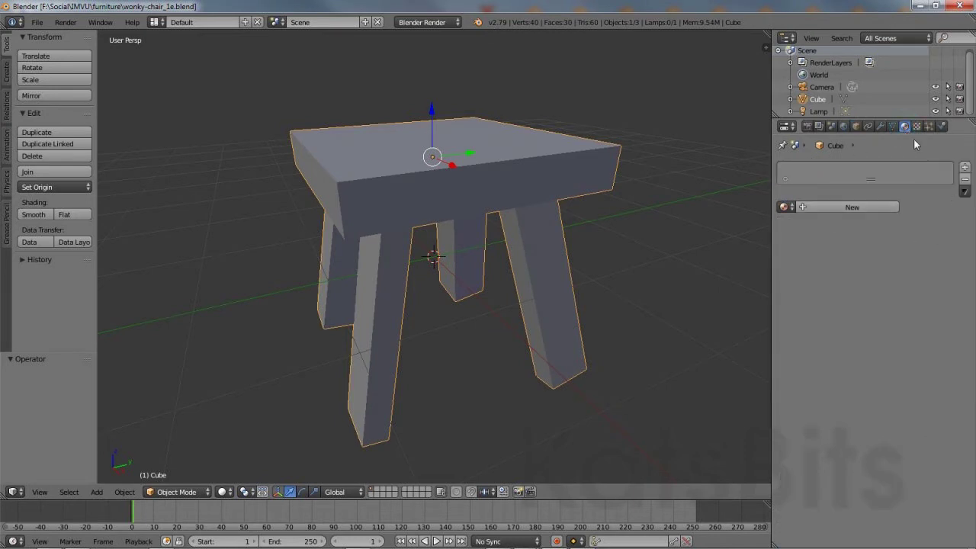
{"action": "left_click", "coordinate": [857, 206]}
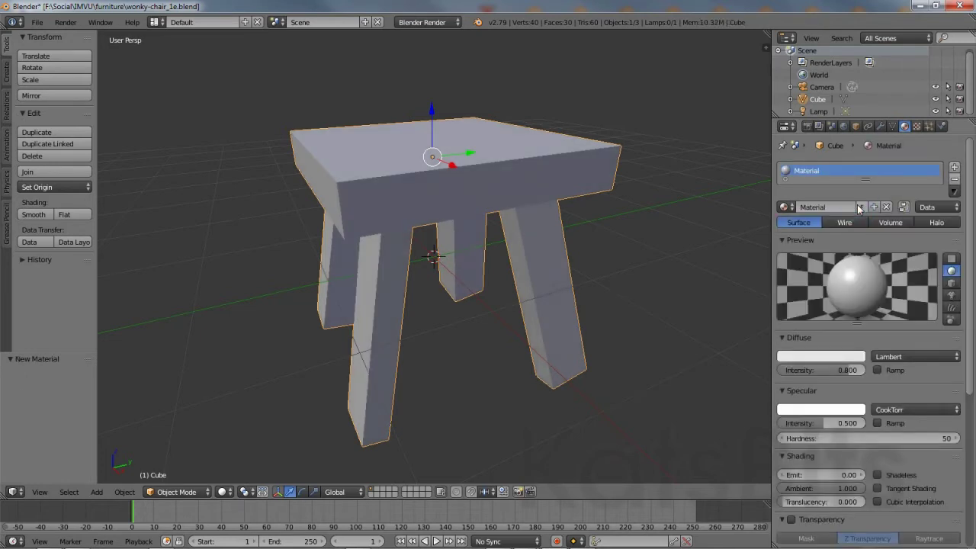
- Rename the new material as stool and set its diffuse colour to a light green
{"action": "double_click", "coordinate": [837, 207]}
{"action": "type", "text": "stool"}
{"action": "key", "text": "Return"}
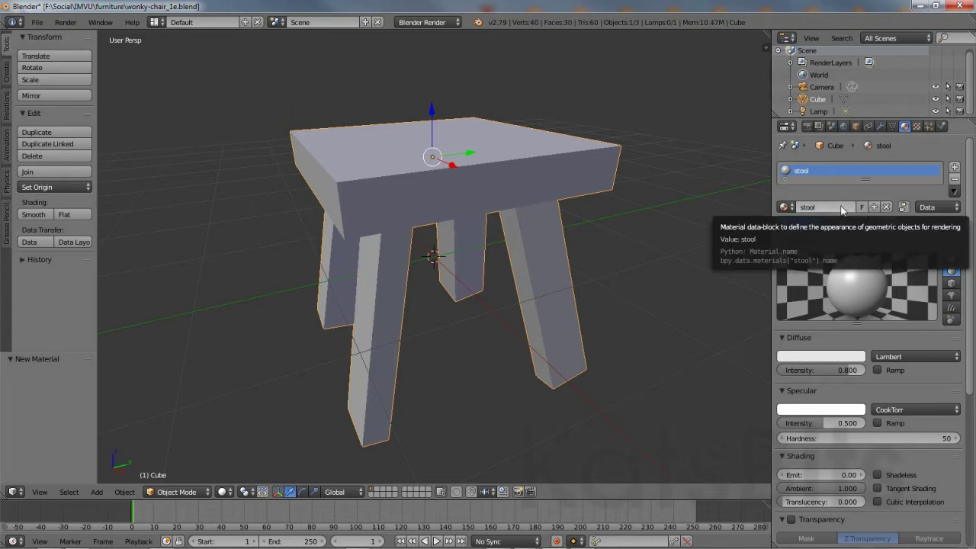
{"action": "left_click", "coordinate": [823, 357]}
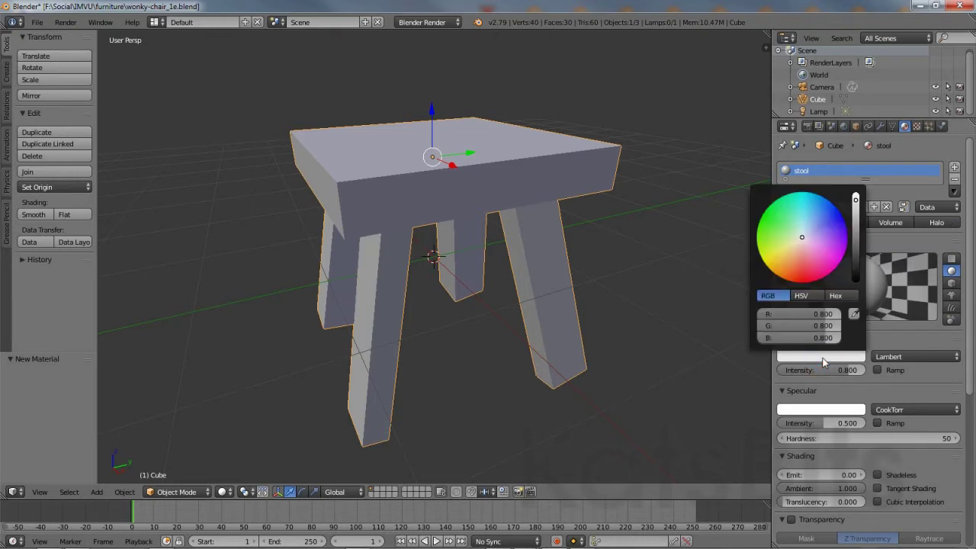
{"action": "left_click_drag", "start_coordinate": [801, 235], "coordinate": [778, 235]}
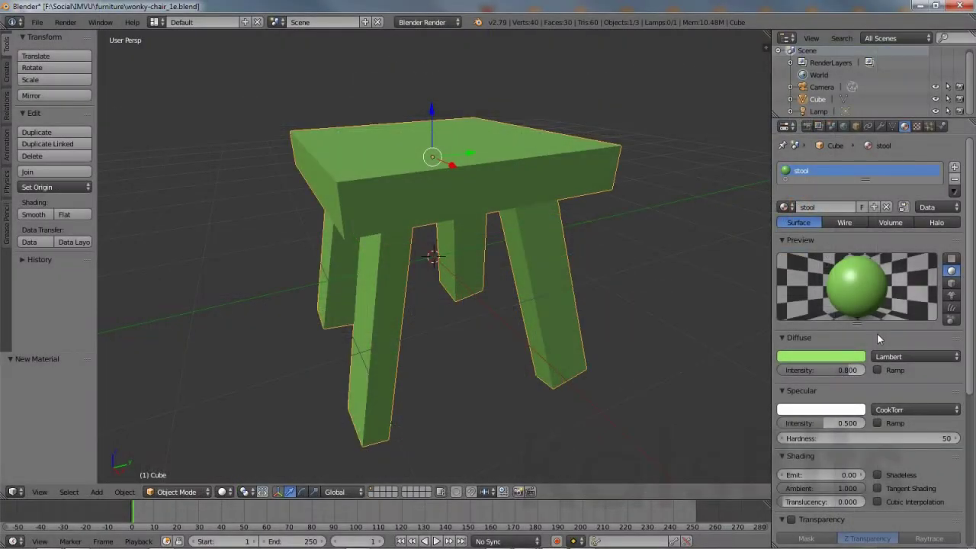
- Add a new texture to the green stool material and rename it as stool
{"action": "left_click", "coordinate": [917, 126]}
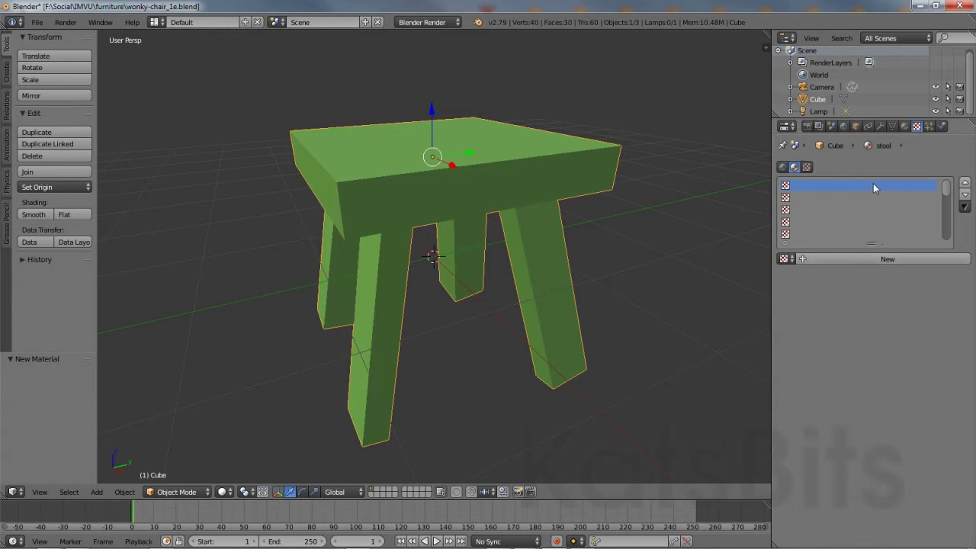
{"action": "left_click", "coordinate": [866, 258]}
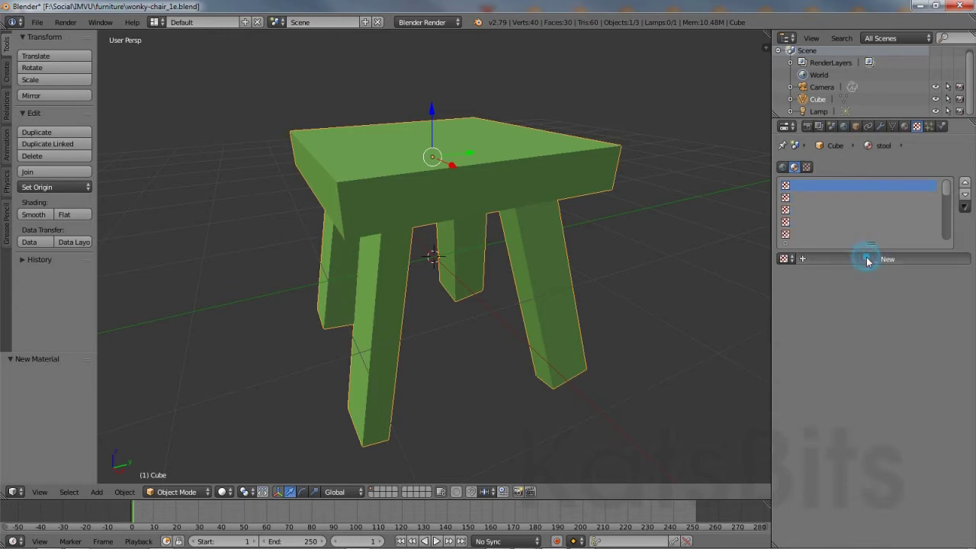
{"action": "left_click", "coordinate": [829, 260]}
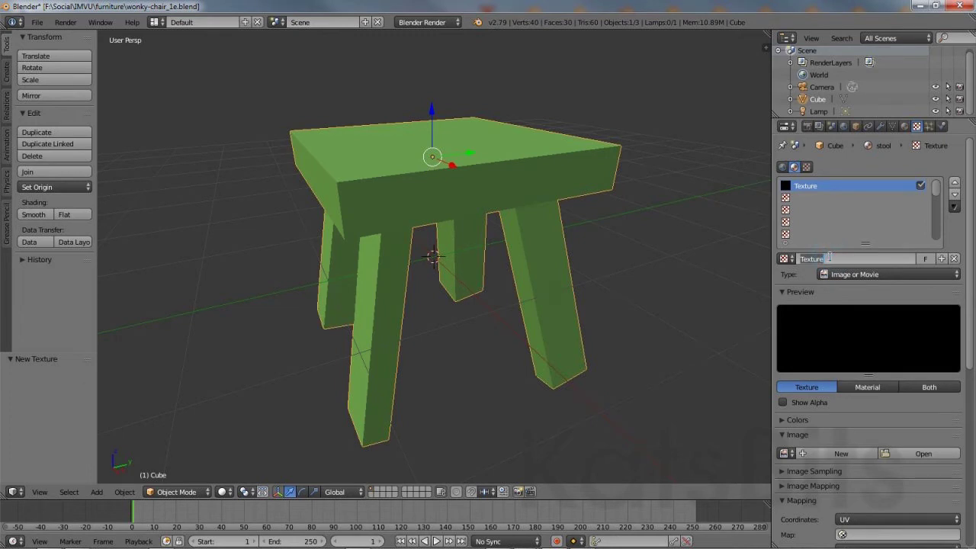
{"action": "type", "text": "stool"}
{"action": "key", "text": "Return"}
- Generate a 256 × 256 px UV Grid image named stool for the green material's new texture
{"action": "left_click", "coordinate": [842, 453]}
{"action": "left_click", "coordinate": [887, 437]}
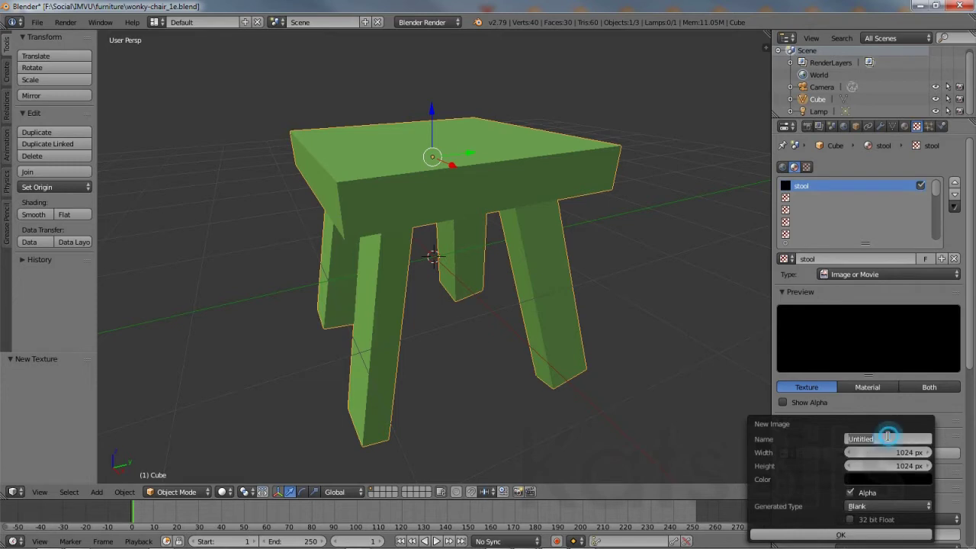
{"action": "type", "text": "stool"}
{"action": "key", "text": "Return"}
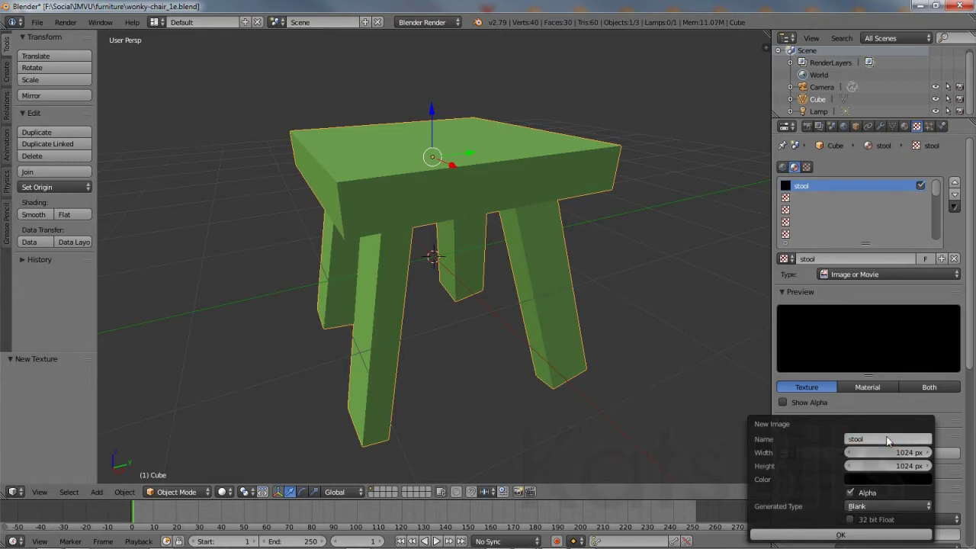
{"action": "left_click", "coordinate": [897, 450]}
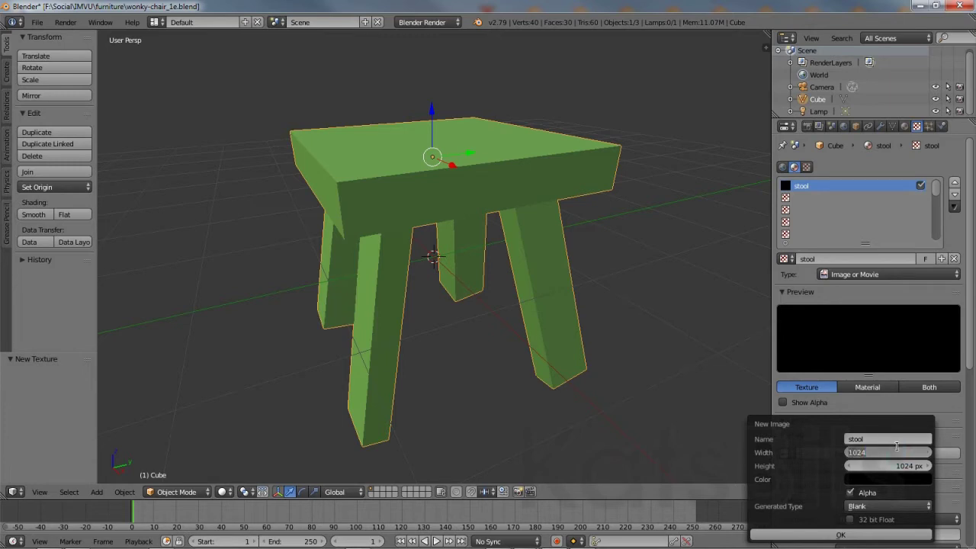
{"action": "type", "text": "256"}
{"action": "left_click", "coordinate": [906, 466]}
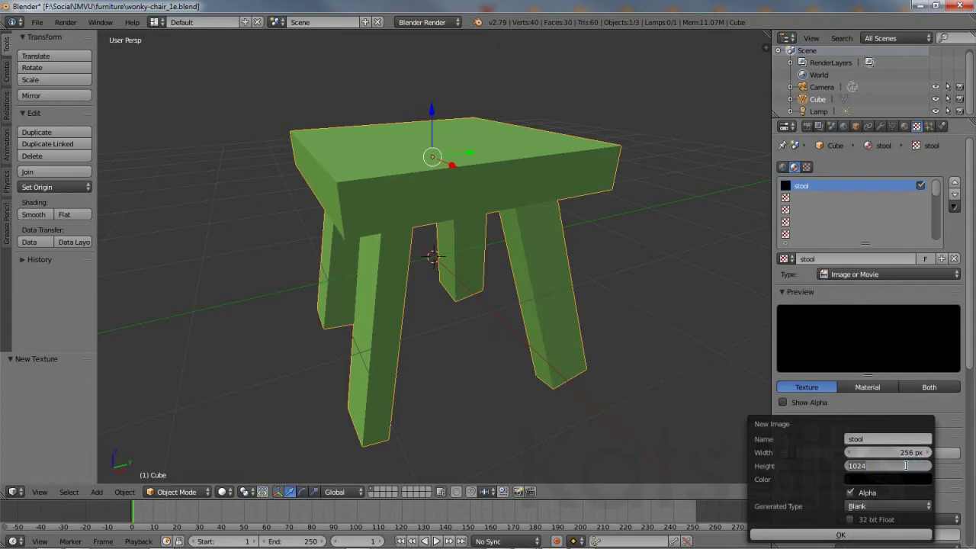
{"action": "type", "text": "256"}
{"action": "key", "text": "Return"}
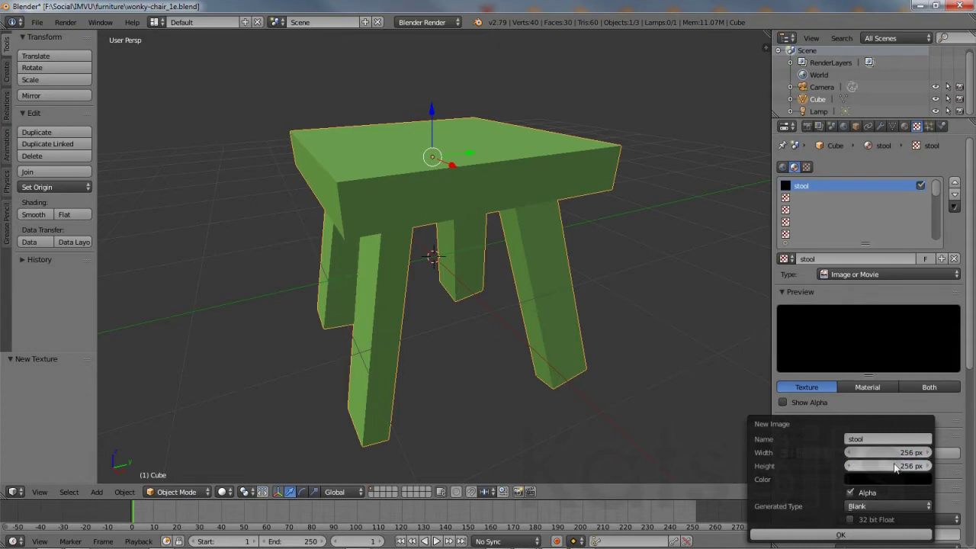
{"action": "left_click", "coordinate": [878, 506]}
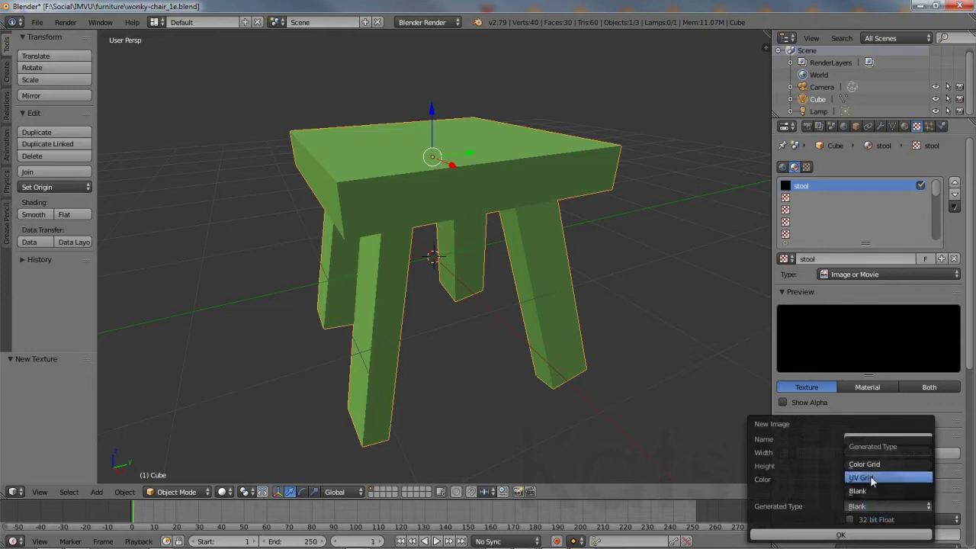
{"action": "left_click", "coordinate": [871, 477]}
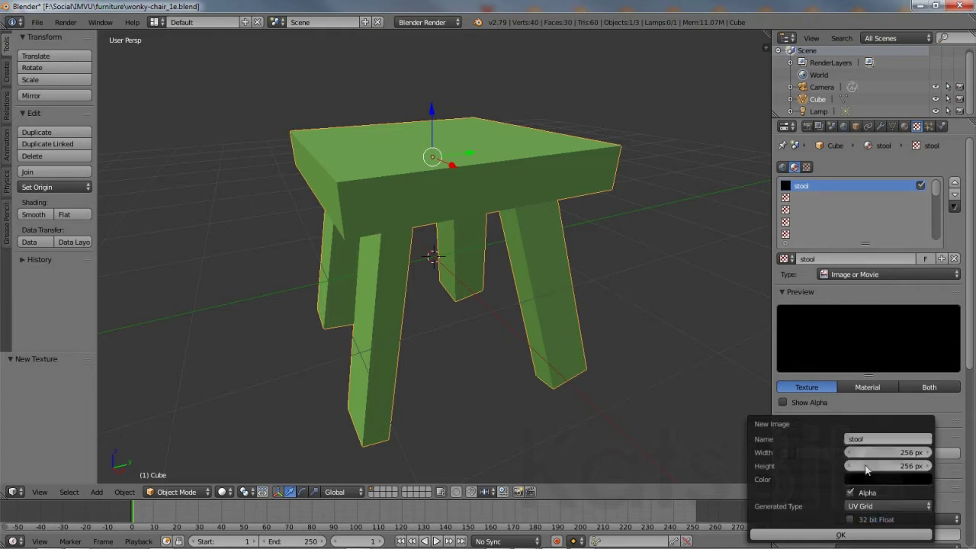
{"action": "left_click", "coordinate": [841, 535]}
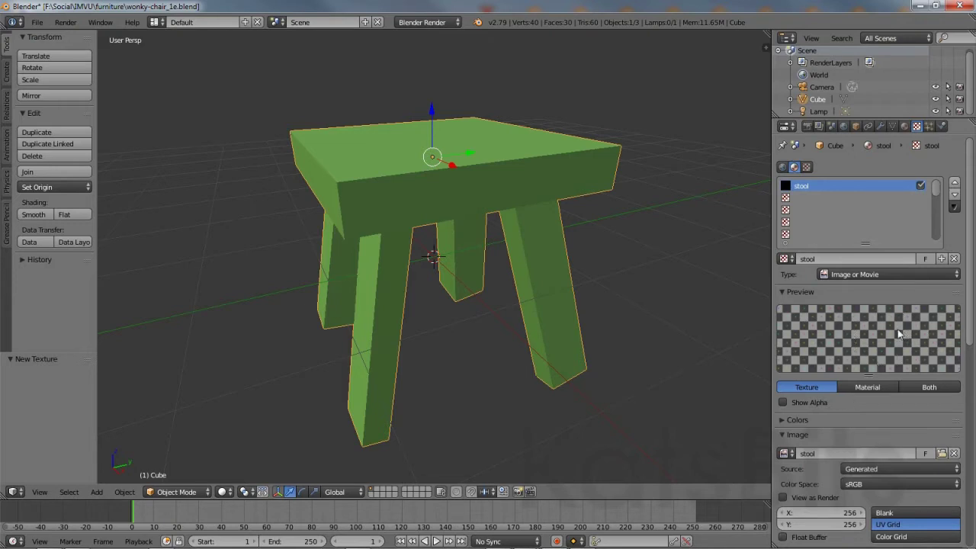
- Set the stool texture's mapping coordinates to UV
{"action": "left_click_drag", "start_coordinate": [972, 305], "coordinate": [966, 405]}
{"action": "left_click", "coordinate": [868, 418]}
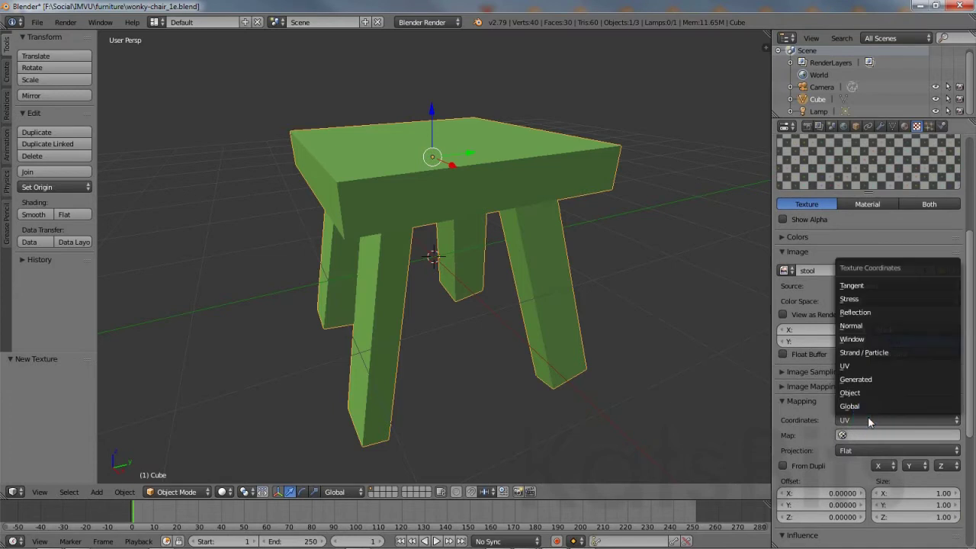
{"action": "left_click", "coordinate": [862, 367]}
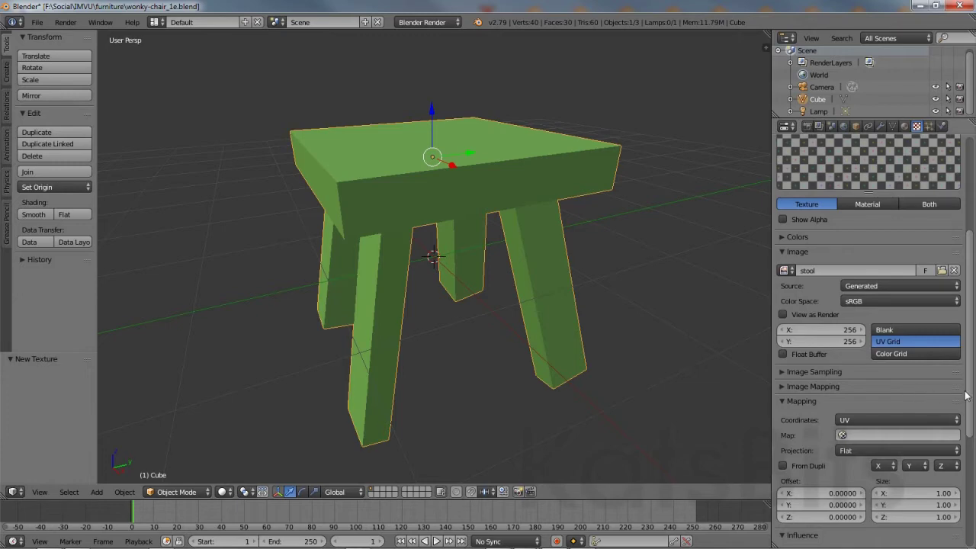
{"action": "left_click_drag", "start_coordinate": [969, 397], "coordinate": [971, 274]}
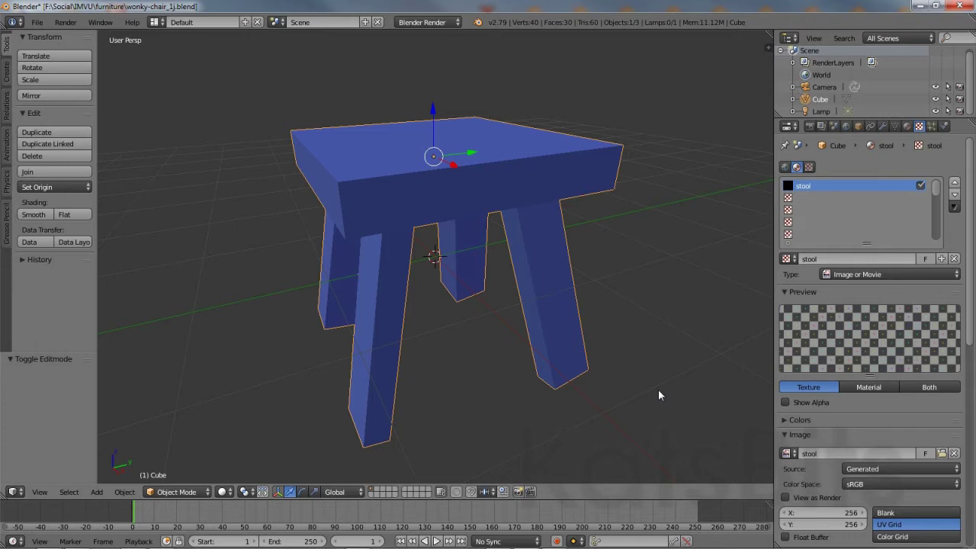
- Select the blue stool and switch the viewport shading to Texture
{"action": "right_click", "coordinate": [559, 373]}
{"action": "left_click", "coordinate": [222, 493]}
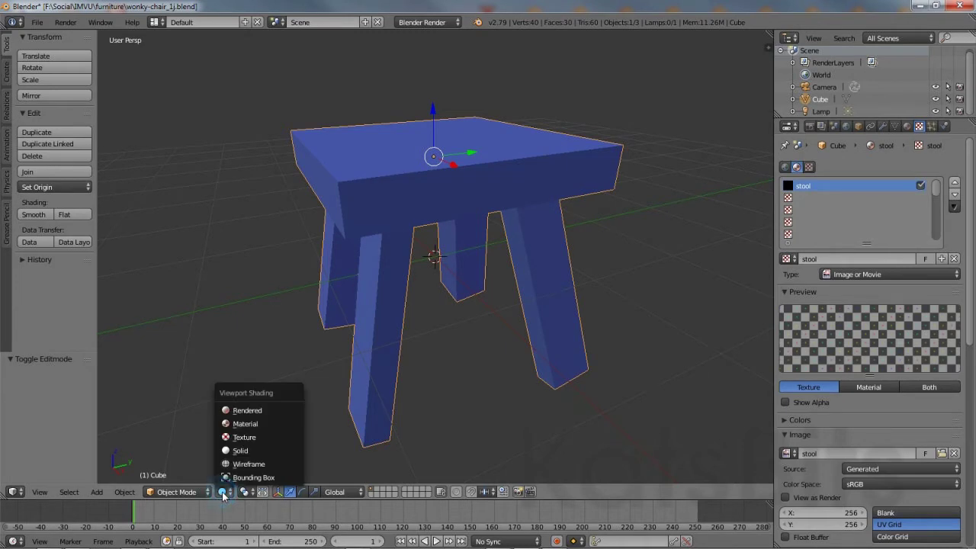
{"action": "left_click", "coordinate": [239, 439]}
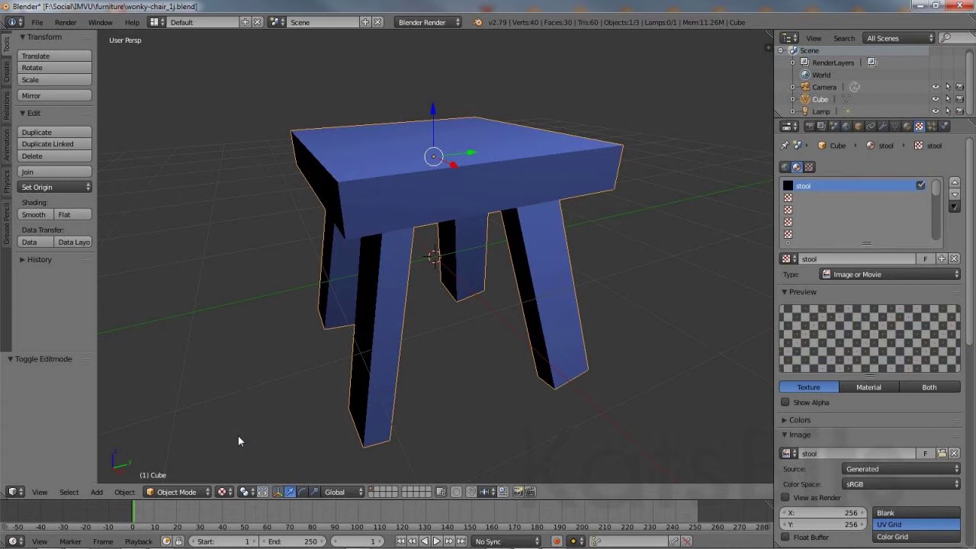
- Put the stool into Edit Mode and select its whole mesh
{"action": "left_click", "coordinate": [171, 492]}
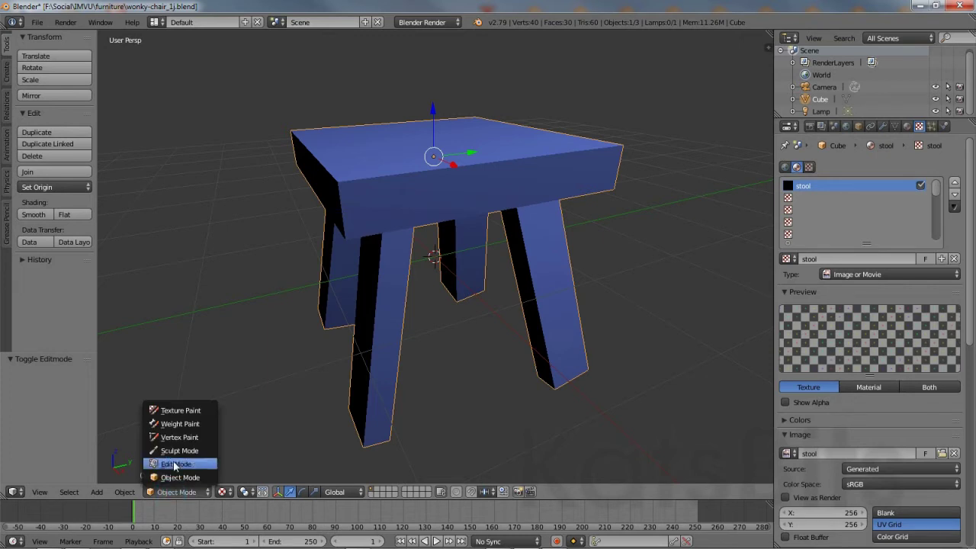
{"action": "left_click", "coordinate": [175, 466]}
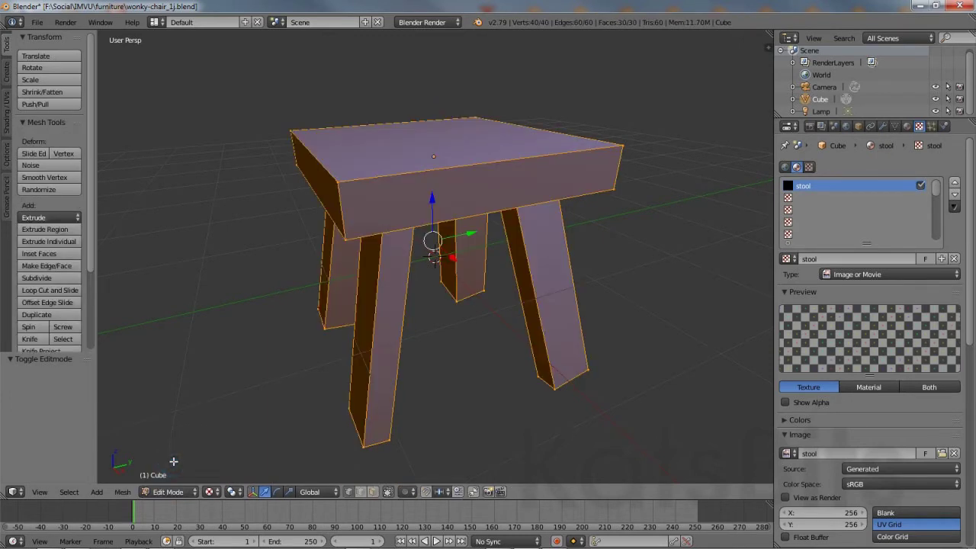
{"action": "left_click", "coordinate": [68, 496]}
{"action": "left_click", "coordinate": [83, 448]}
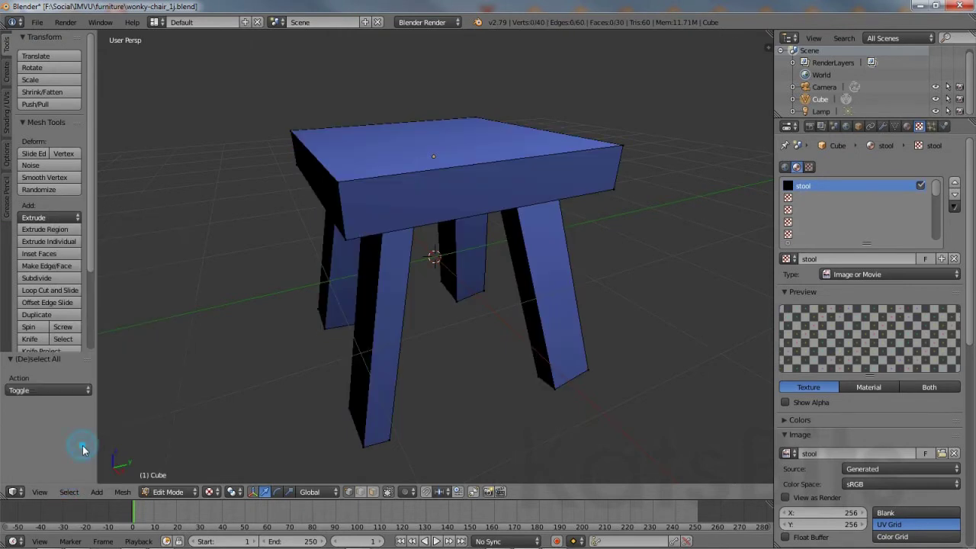
{"action": "left_click", "coordinate": [68, 492]}
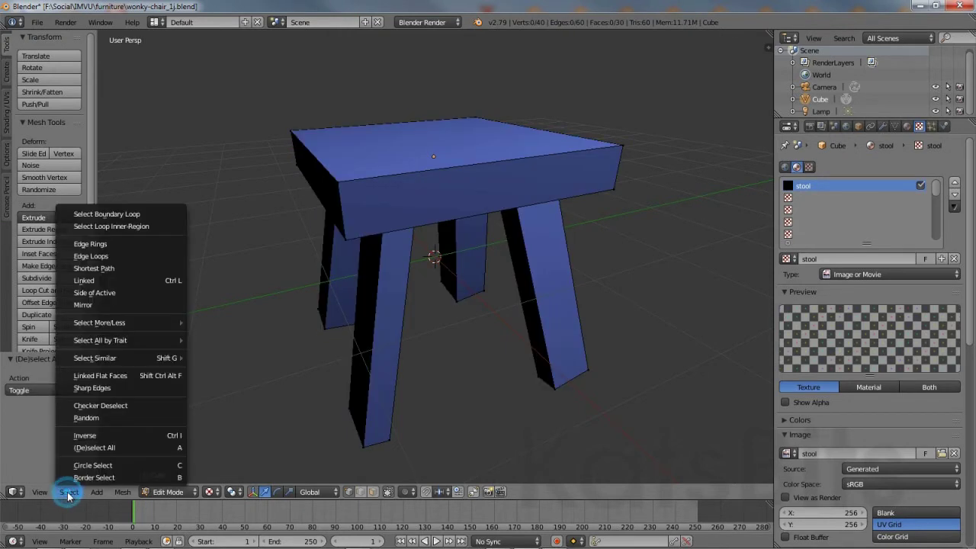
{"action": "left_click", "coordinate": [74, 449]}
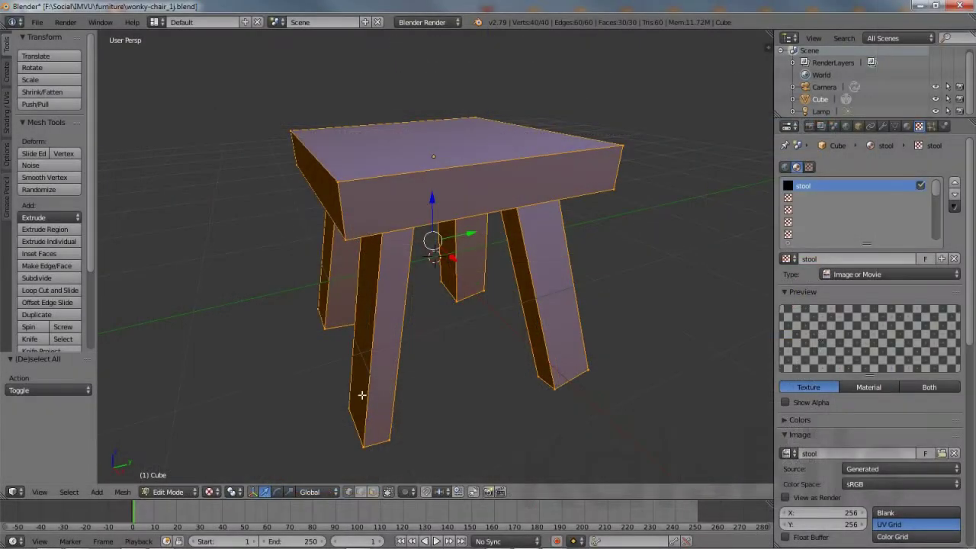
- Change the Outliner area into a UV/Image Editor and make it taller
{"action": "left_click", "coordinate": [792, 38]}
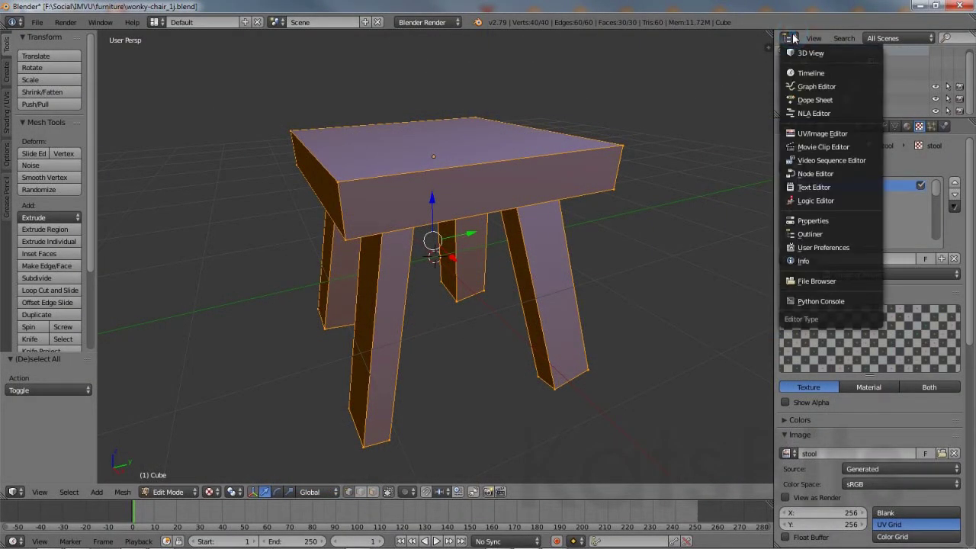
{"action": "left_click", "coordinate": [810, 133]}
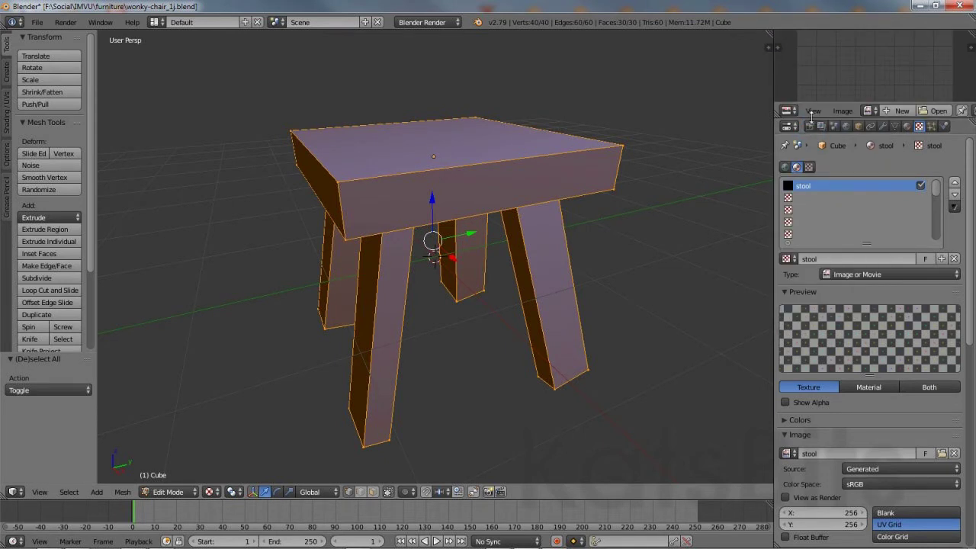
{"action": "left_click_drag", "start_coordinate": [813, 119], "coordinate": [817, 222]}
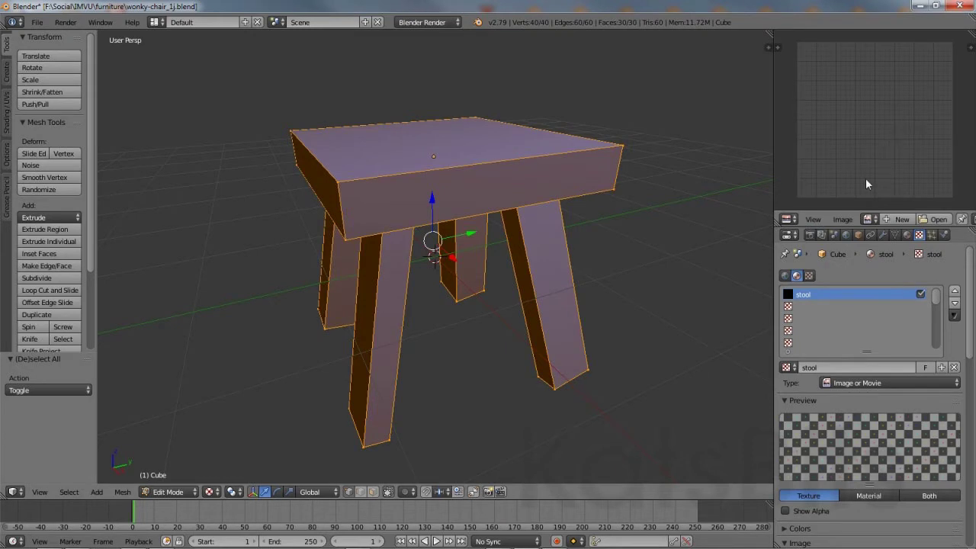
- UV unwrap the whole stool mesh with the Reset option
{"action": "left_click", "coordinate": [123, 494]}
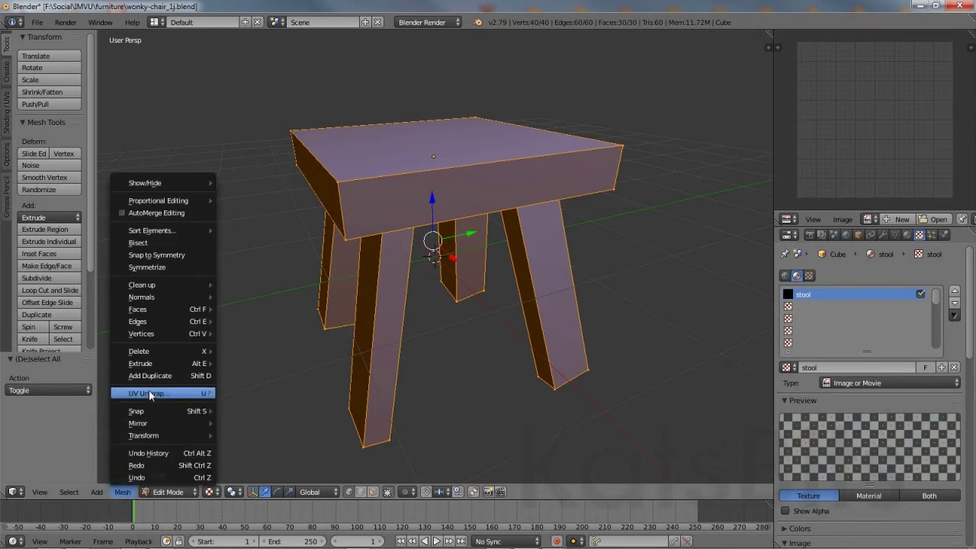
{"action": "mouse_move", "coordinate": [150, 395]}
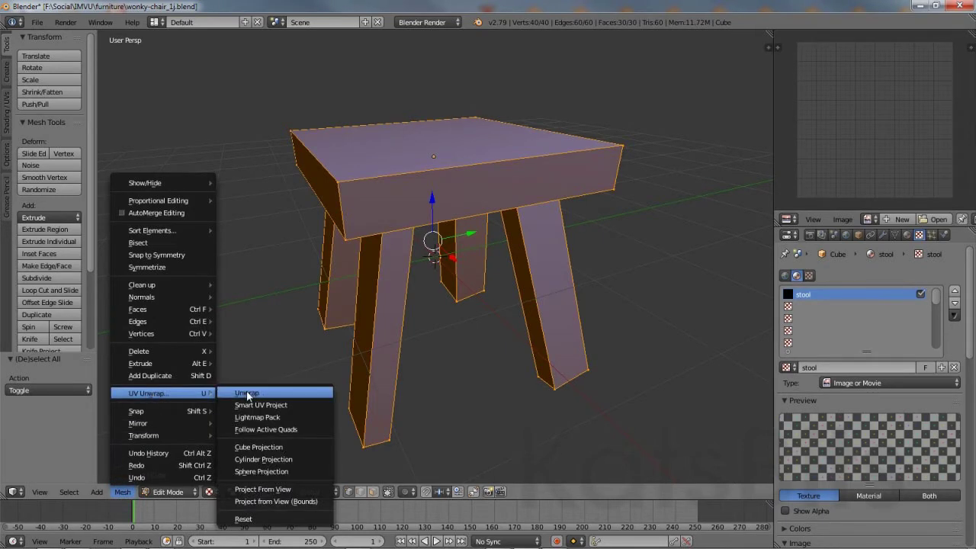
{"action": "left_click", "coordinate": [244, 520]}
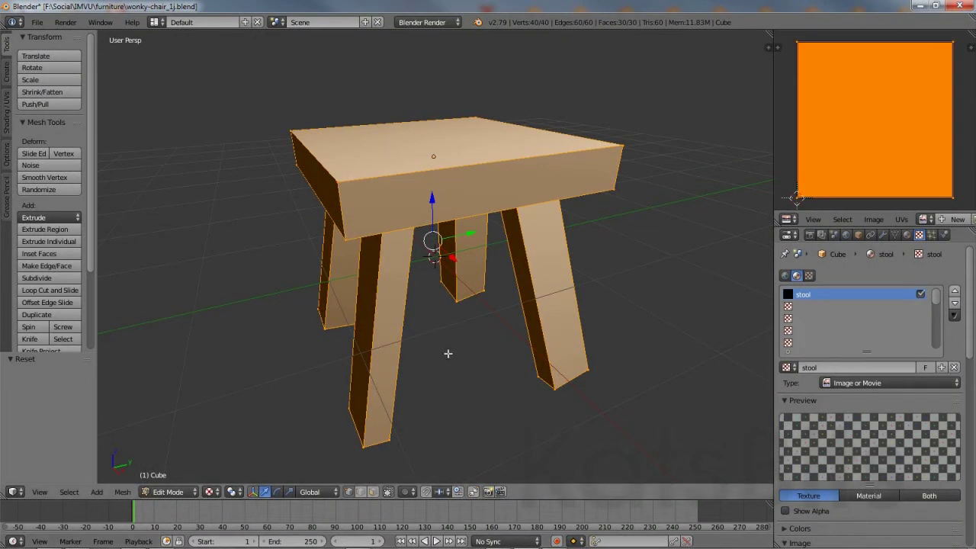
- Assign the stool image to the unwrapped faces and return to Object Mode
{"action": "left_click", "coordinate": [924, 220]}
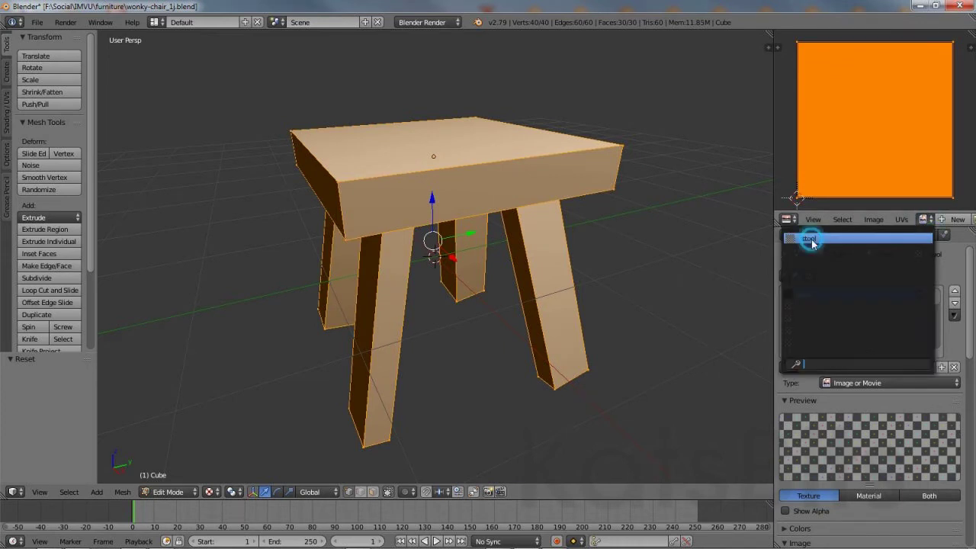
{"action": "left_click", "coordinate": [808, 239]}
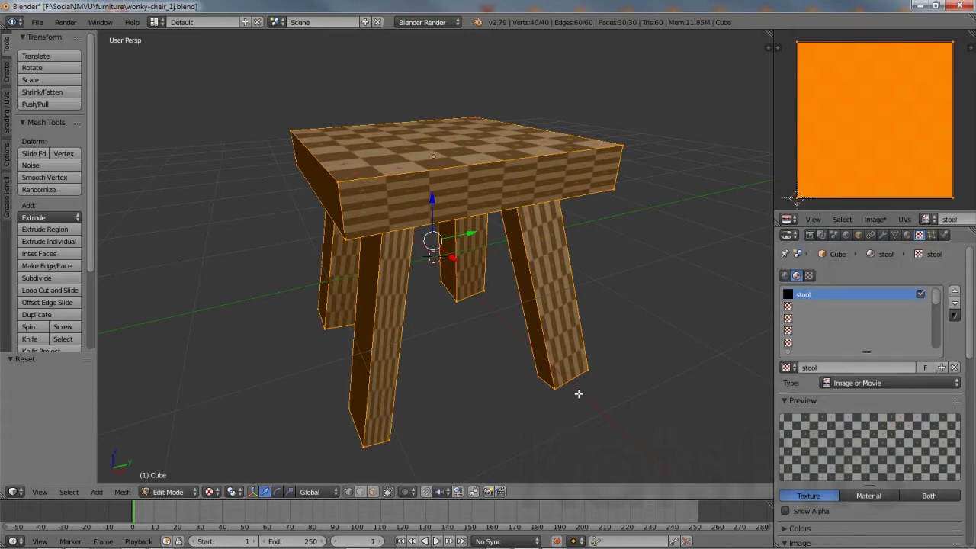
{"action": "left_click", "coordinate": [164, 492]}
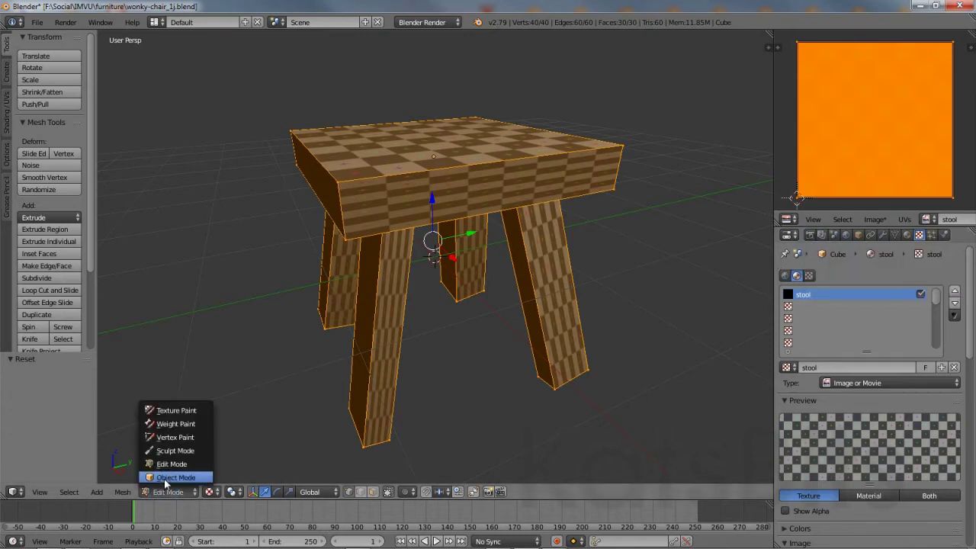
{"action": "left_click", "coordinate": [166, 481]}
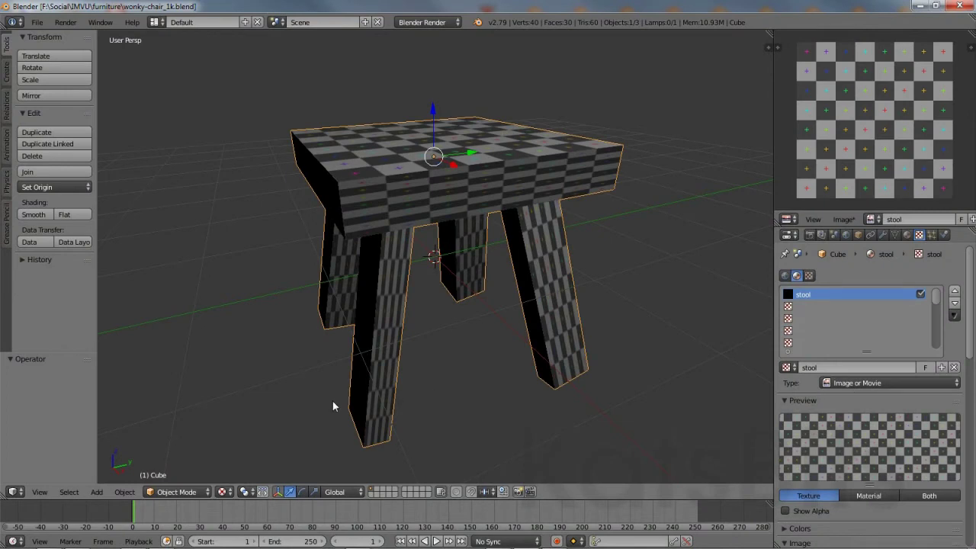
- In Edit Mode with face selection, select only the four long side faces of the stool's front right leg
{"action": "left_click", "coordinate": [188, 494]}
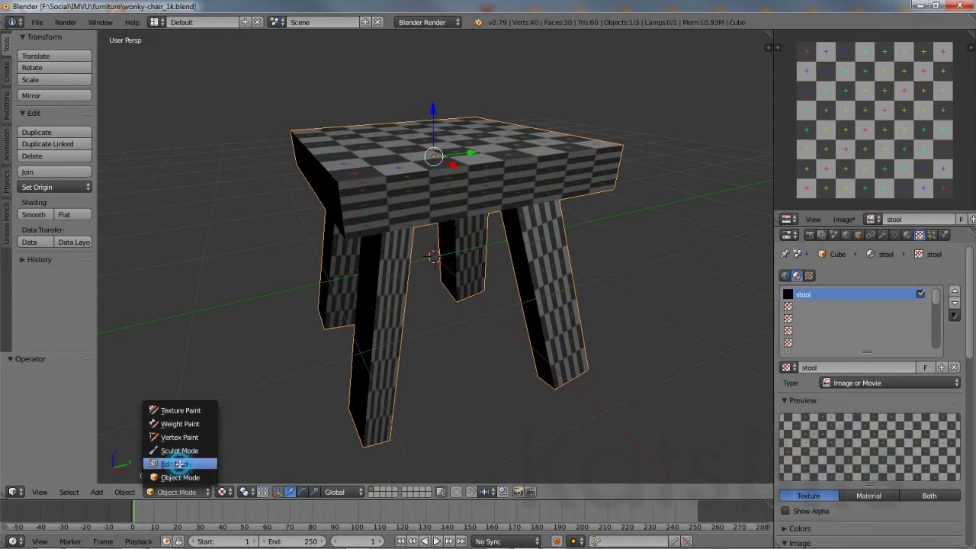
{"action": "left_click", "coordinate": [180, 463]}
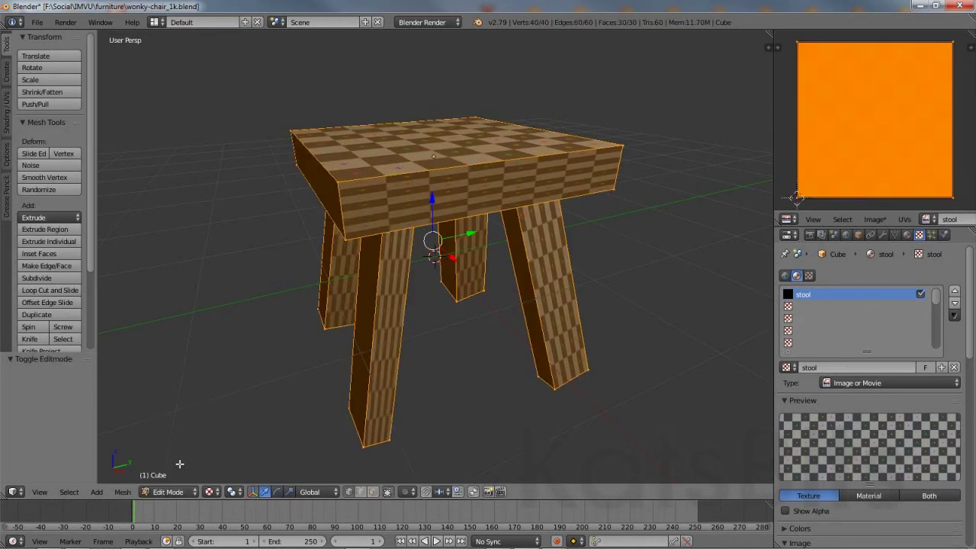
{"action": "left_click", "coordinate": [371, 492]}
{"action": "key", "text": "a"}
{"action": "right_click", "coordinate": [526, 286]}
{"action": "middle_click_drag", "start_coordinate": [526, 285], "coordinate": [459, 296]}
{"action": "right_click", "coordinate": [328, 279], "text": "shift"}
{"action": "right_click", "coordinate": [343, 277], "text": "shift"}
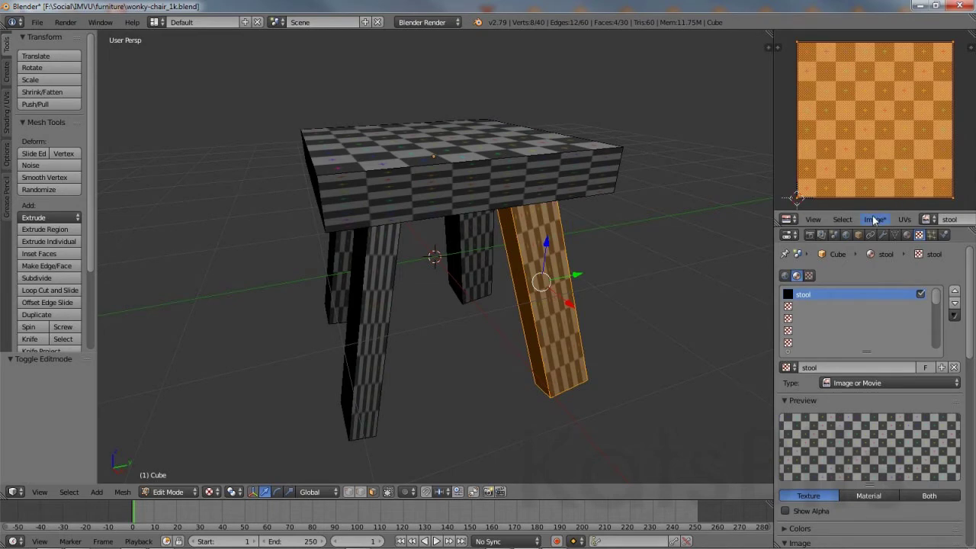
- Select all UVs of the front right leg's side faces and scale them along Y to about 0.209
{"action": "left_click", "coordinate": [844, 220]}
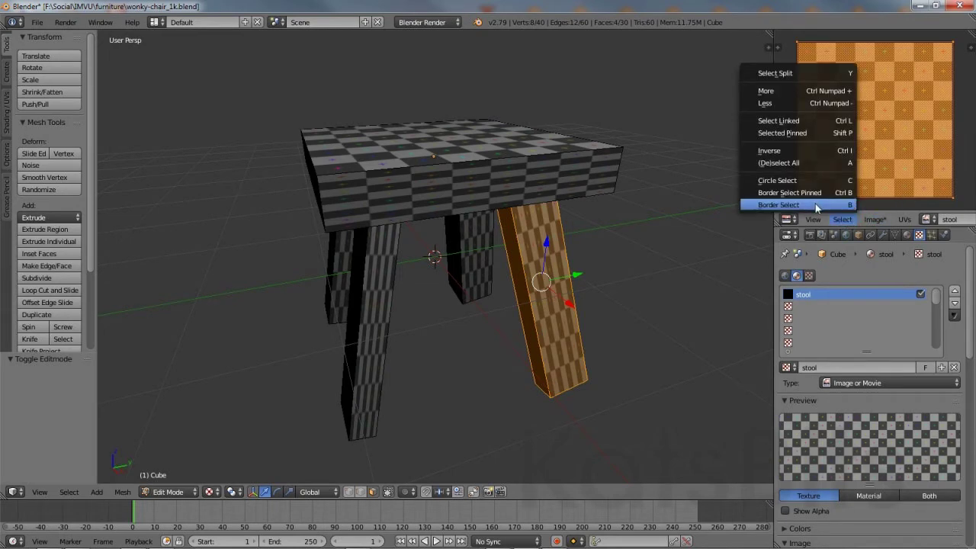
{"action": "left_click", "coordinate": [810, 163]}
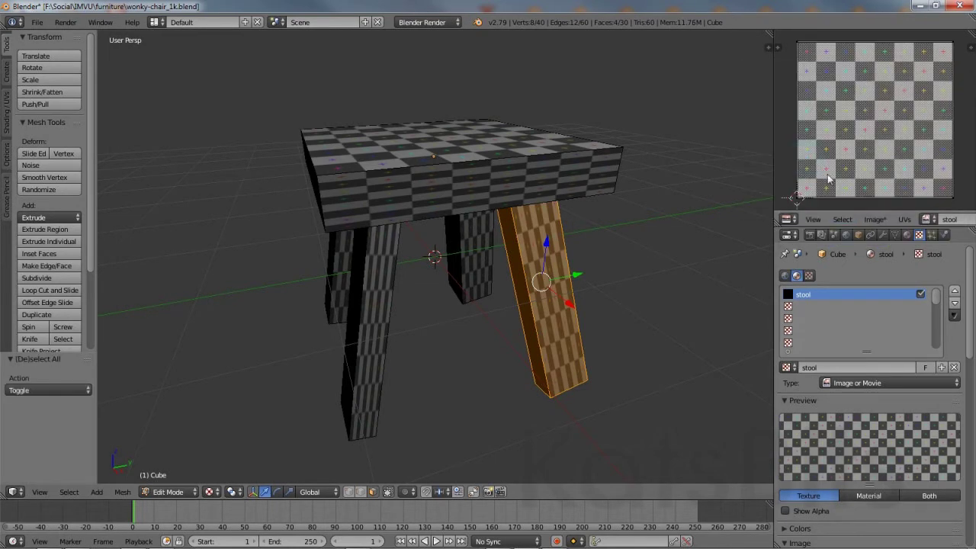
{"action": "left_click", "coordinate": [843, 219]}
{"action": "left_click", "coordinate": [809, 164]}
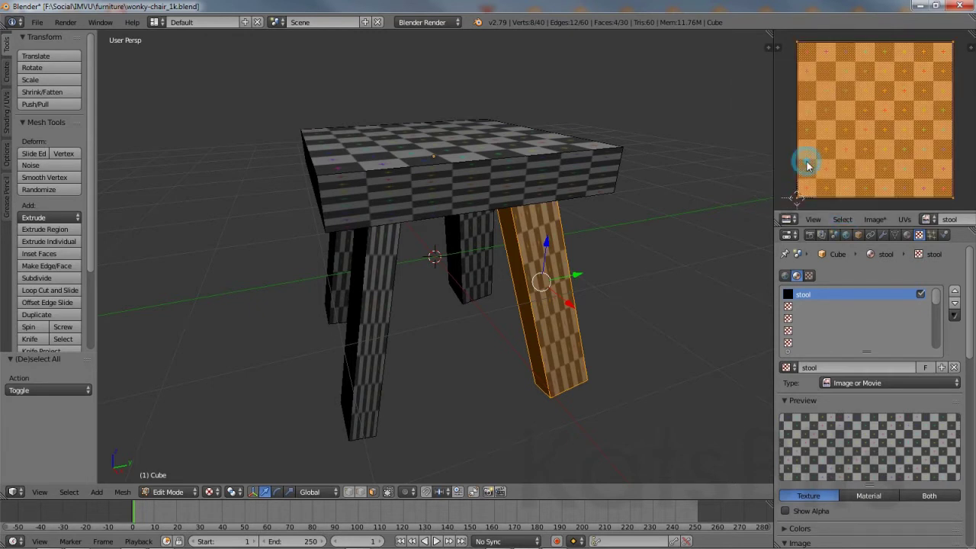
{"action": "left_click", "coordinate": [906, 220]}
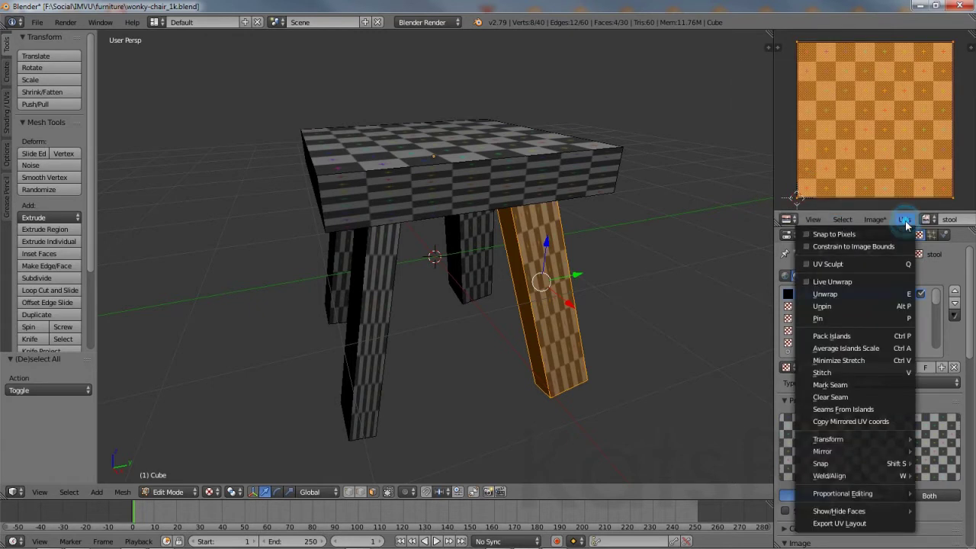
{"action": "mouse_move", "coordinate": [867, 440]}
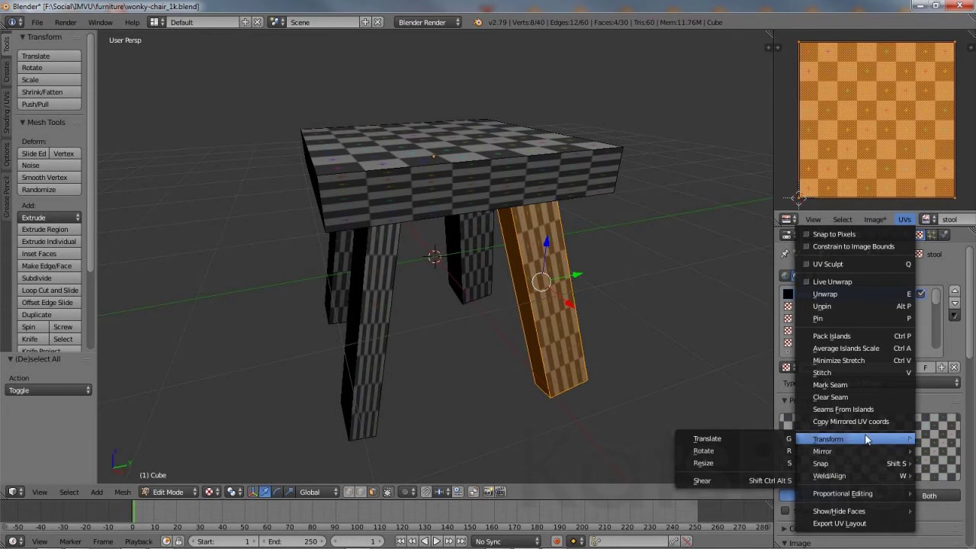
{"action": "left_click", "coordinate": [731, 464]}
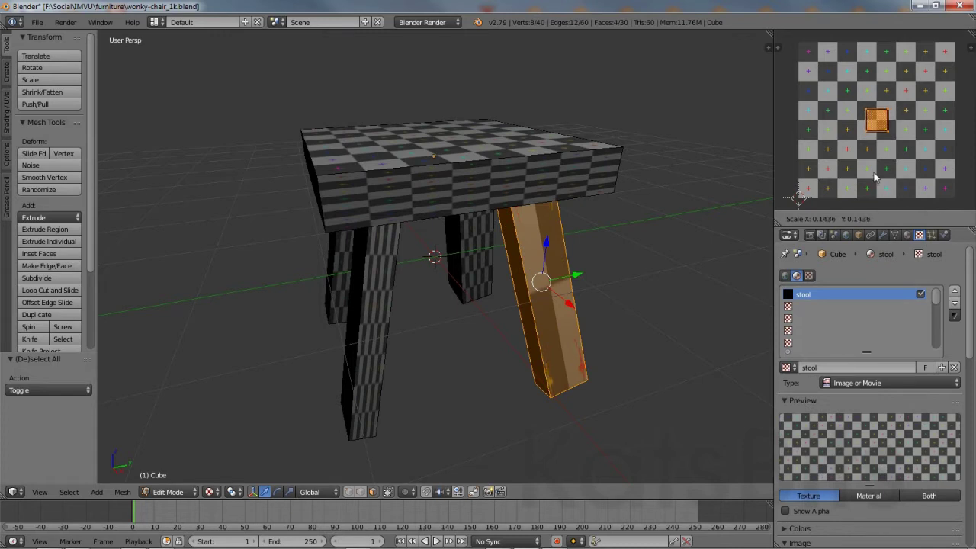
{"action": "key", "text": "y"}
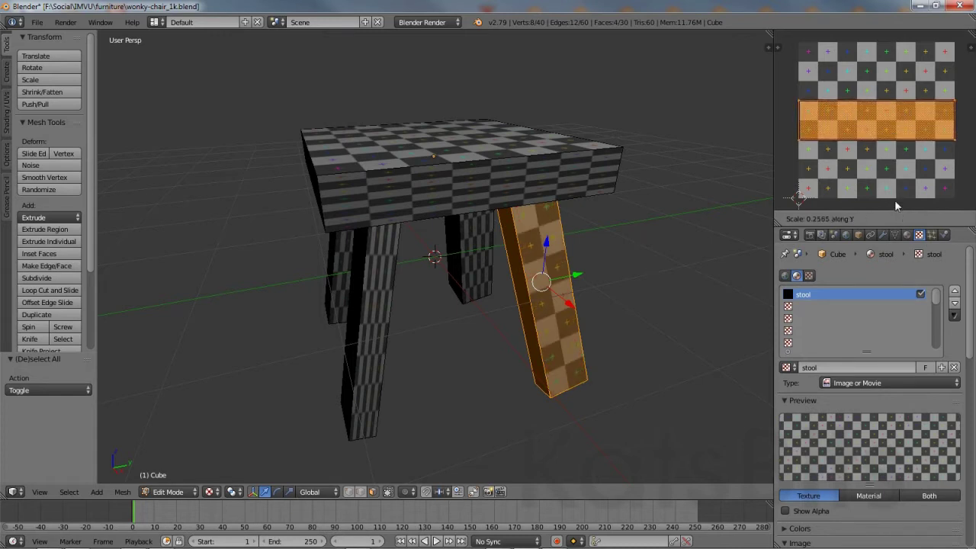
{"action": "left_click", "coordinate": [894, 197]}
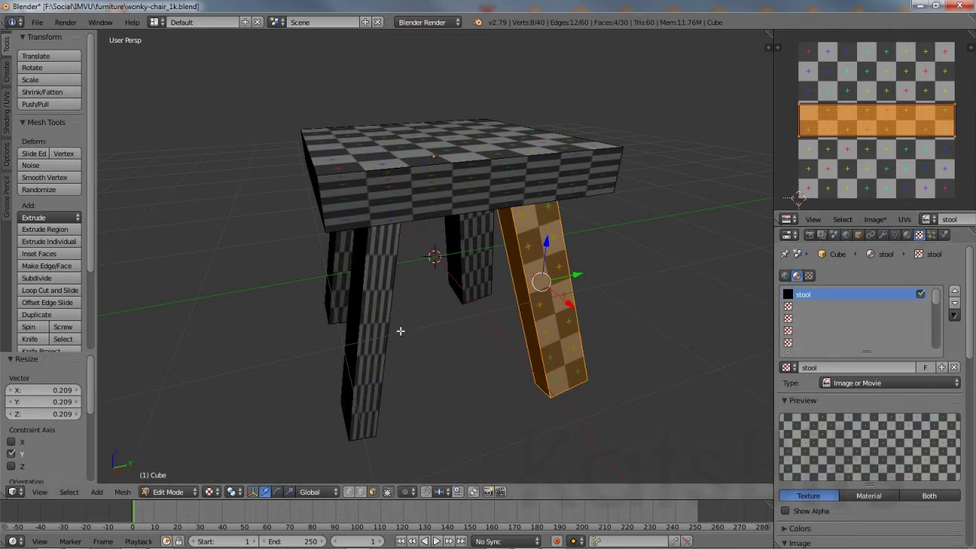
- Select only the four long side faces of the stool's front left leg
{"action": "right_click", "coordinate": [370, 327]}
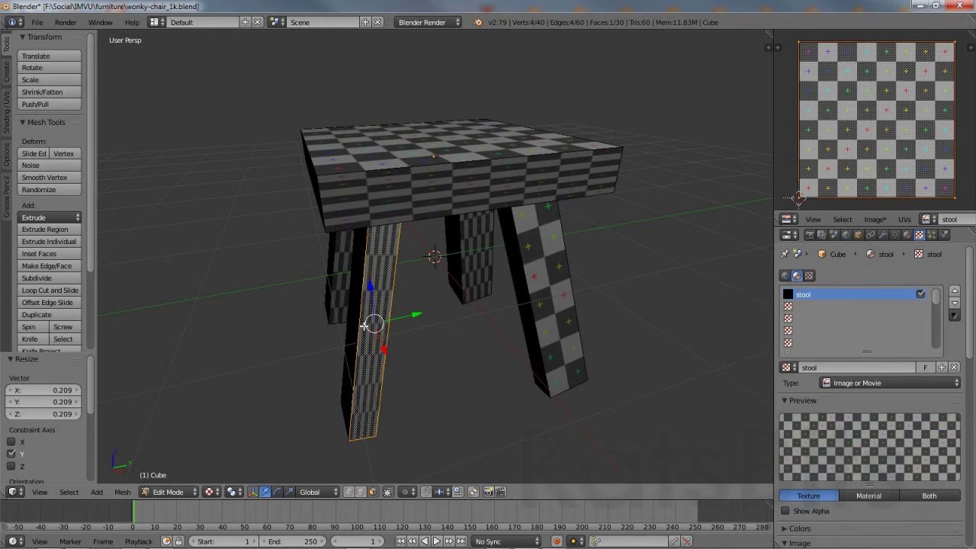
{"action": "middle_click_drag", "start_coordinate": [349, 323], "coordinate": [385, 282]}
{"action": "right_click", "coordinate": [529, 289], "text": "shift"}
{"action": "right_click", "coordinate": [334, 273], "text": "shift"}
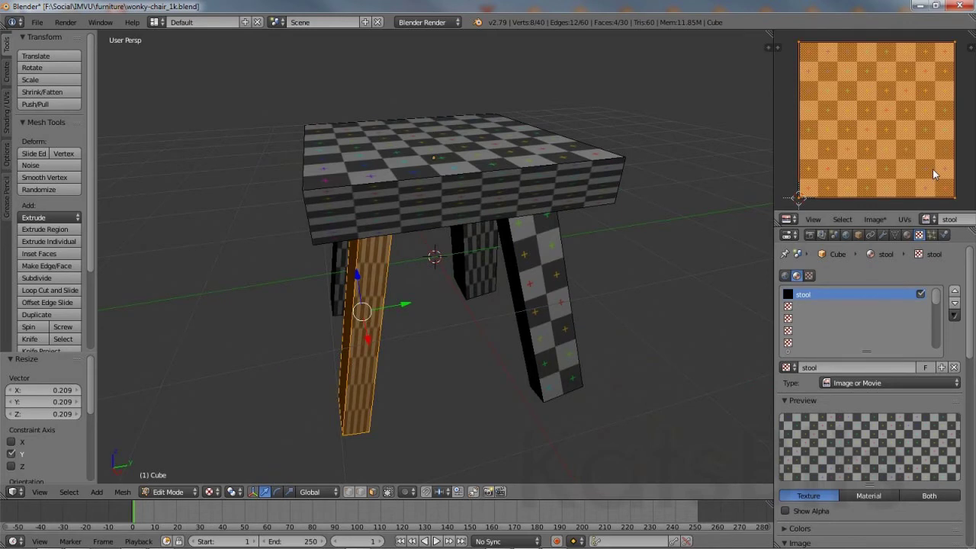
- Scale the UVs of the front left leg's side faces along Y to about 0.160
{"action": "left_click", "coordinate": [904, 220]}
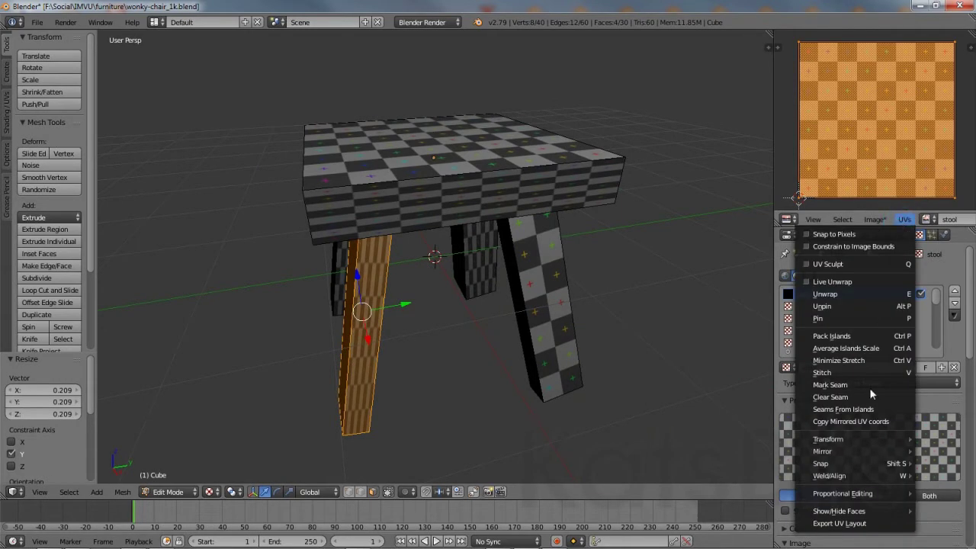
{"action": "mouse_move", "coordinate": [862, 447]}
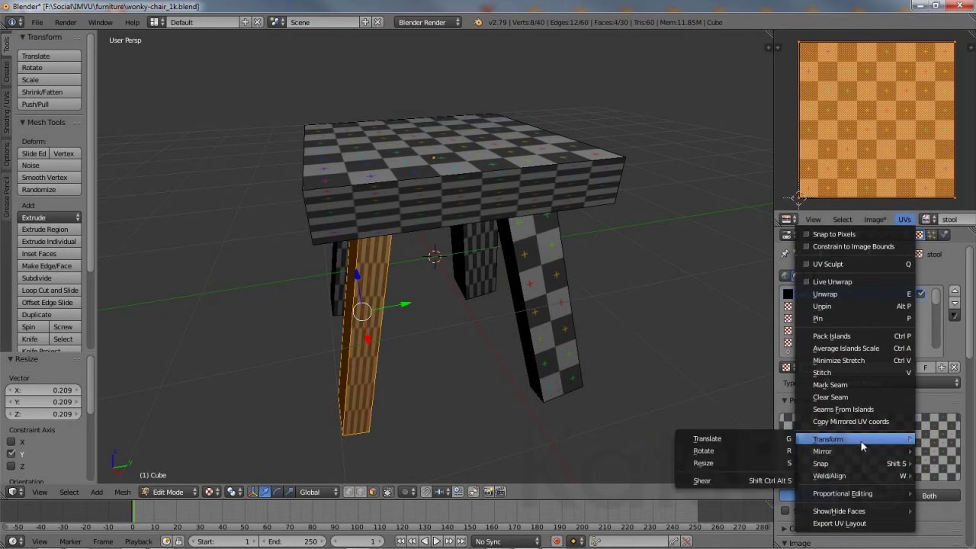
{"action": "left_click", "coordinate": [740, 463]}
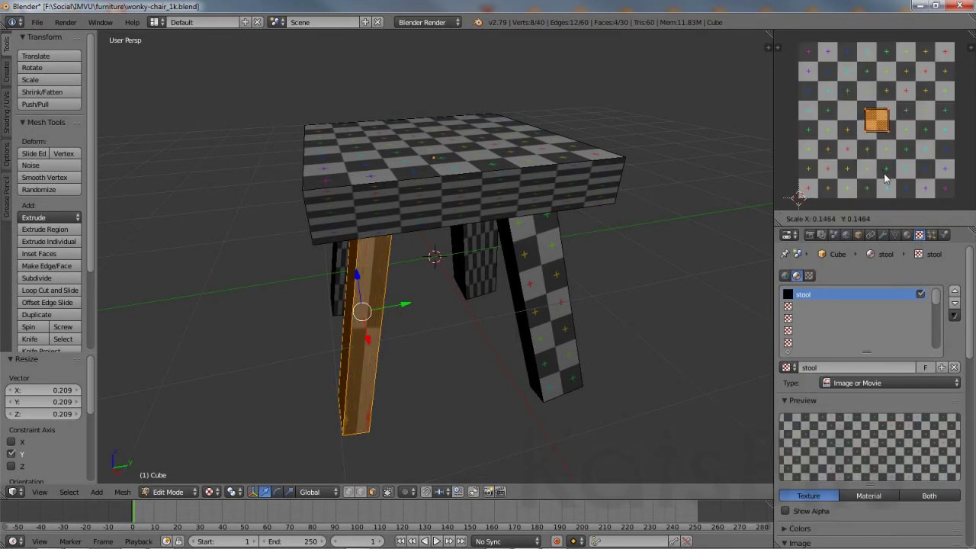
{"action": "key", "text": "y"}
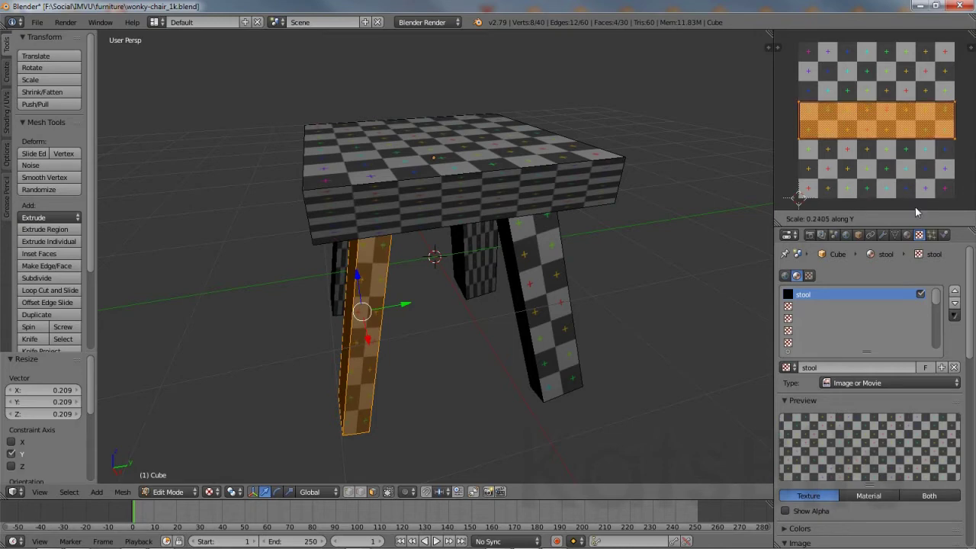
{"action": "left_click", "coordinate": [916, 168]}
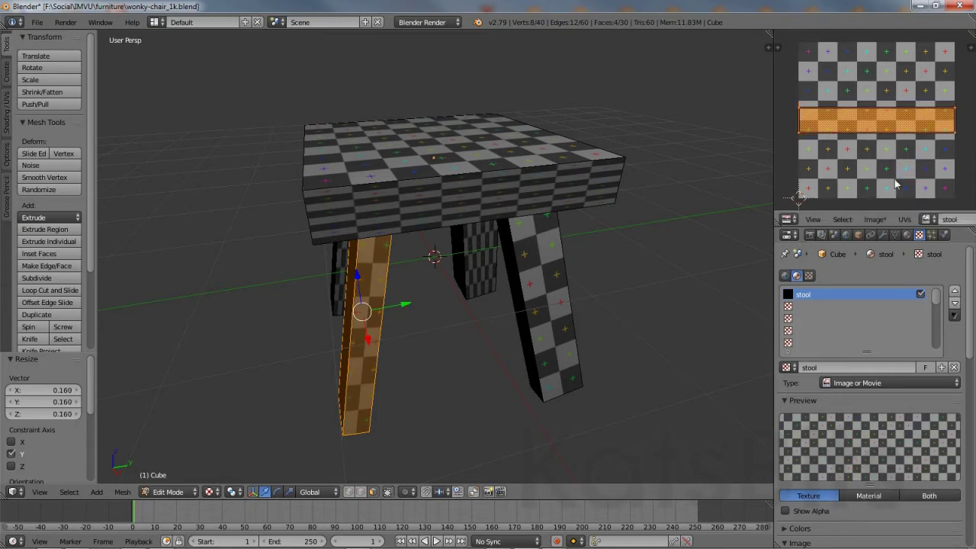
- Select only the four long side faces of the stool's back left leg
{"action": "right_click", "coordinate": [343, 257]}
{"action": "middle_click_drag", "start_coordinate": [345, 257], "coordinate": [455, 258]}
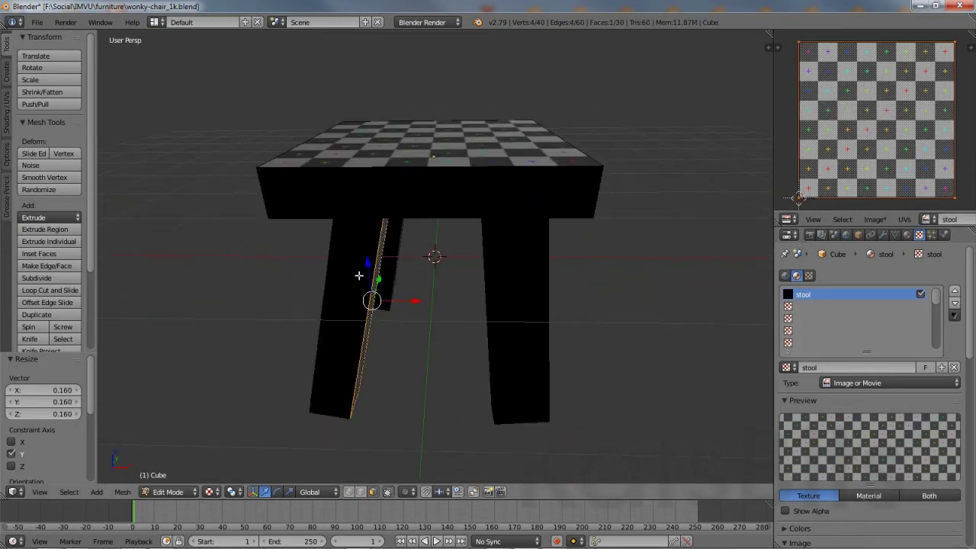
{"action": "right_click", "coordinate": [357, 275], "text": "shift"}
{"action": "middle_click_drag", "start_coordinate": [323, 287], "coordinate": [344, 259]}
{"action": "right_click", "coordinate": [548, 272], "text": "shift"}
{"action": "right_click", "coordinate": [348, 264], "text": "shift"}
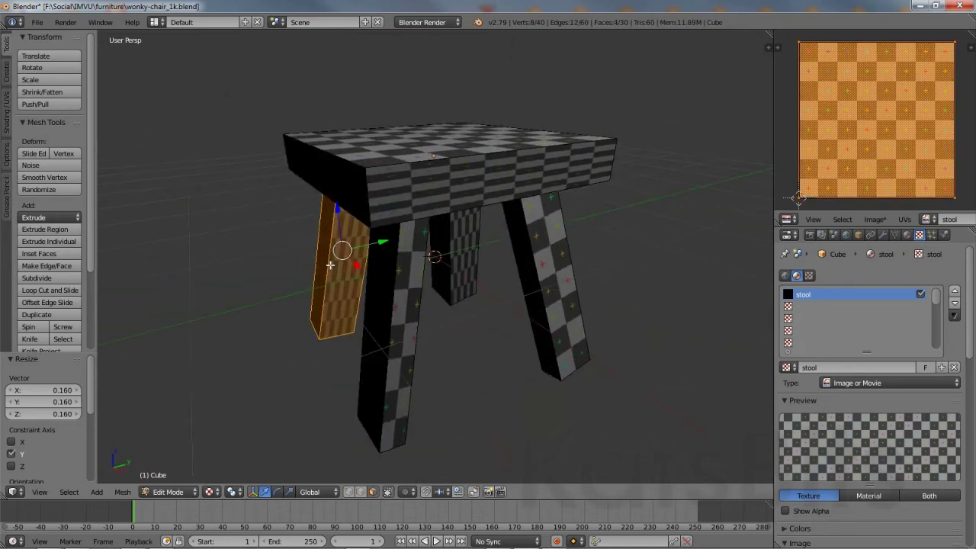
- Scale the UVs of the back left leg's side faces along Y to about 0.222
{"action": "left_click", "coordinate": [905, 220]}
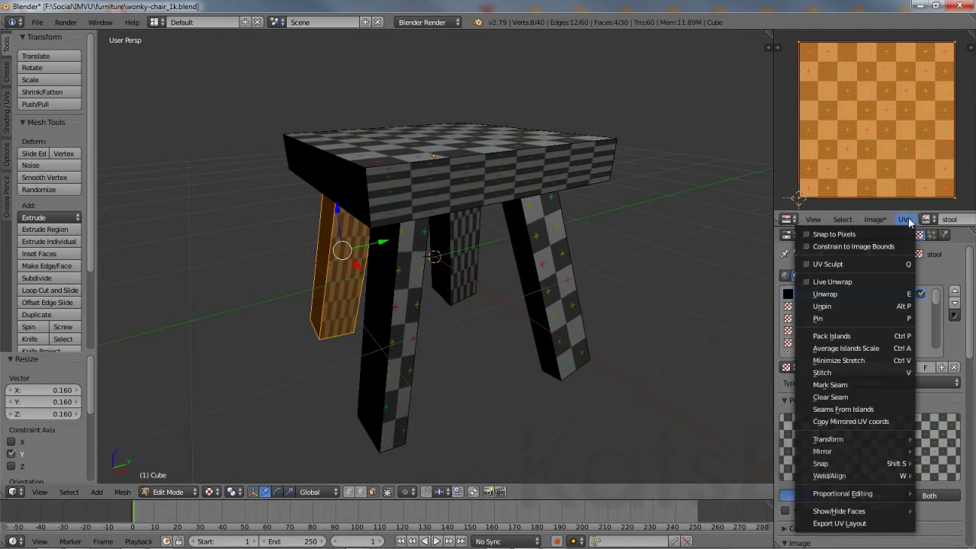
{"action": "mouse_move", "coordinate": [840, 441]}
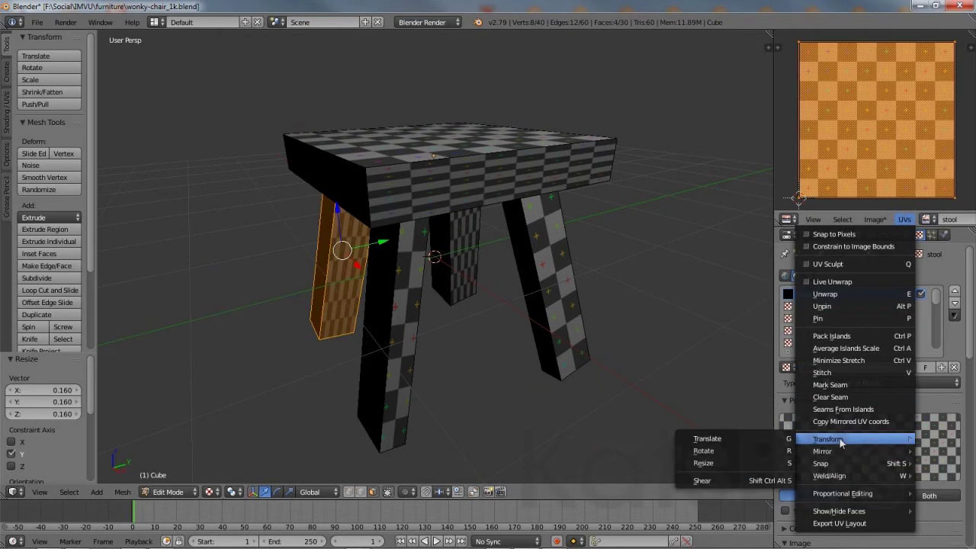
{"action": "left_click", "coordinate": [731, 464]}
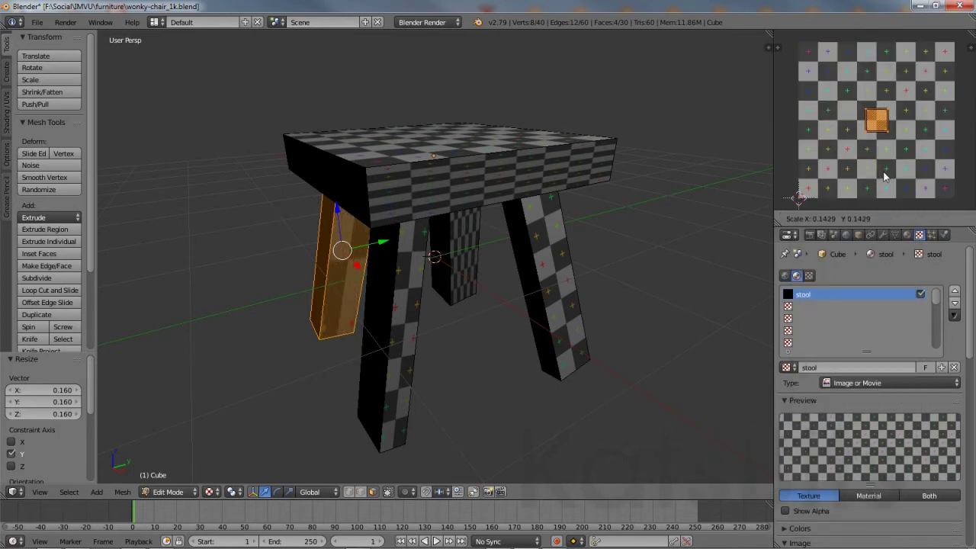
{"action": "key", "text": "y"}
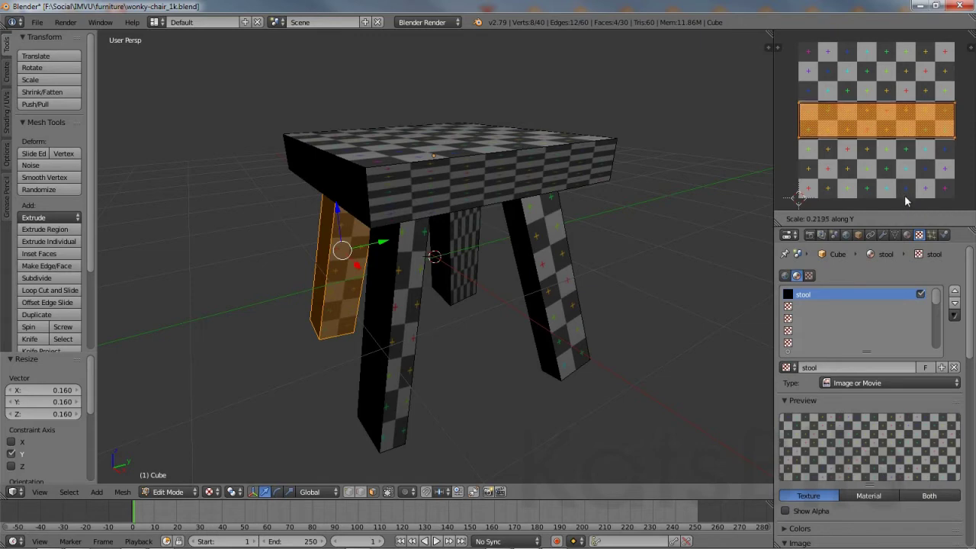
{"action": "left_click", "coordinate": [906, 197]}
- Select only the four long side faces of the stool's back right leg
{"action": "right_click", "coordinate": [466, 255]}
{"action": "right_click", "coordinate": [437, 249], "text": "shift"}
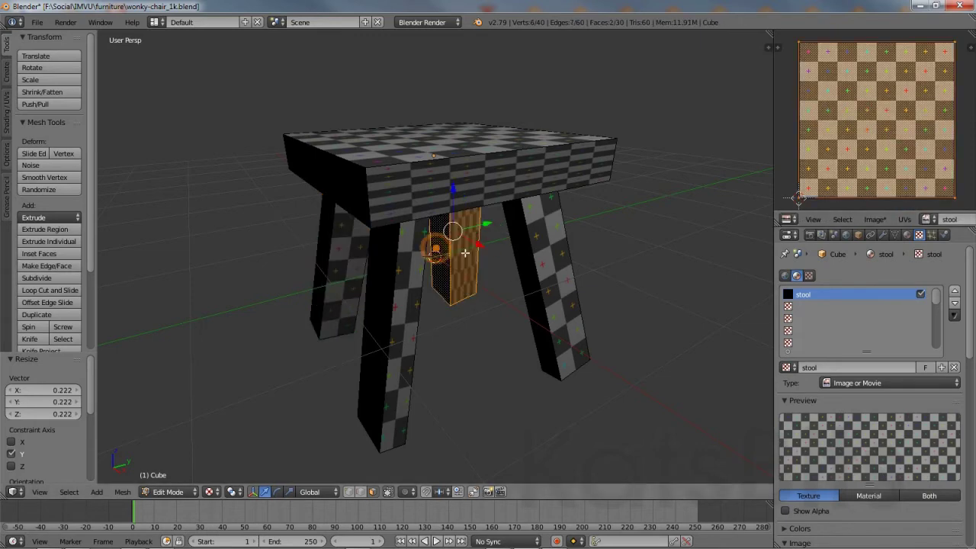
{"action": "middle_click_drag", "start_coordinate": [543, 272], "coordinate": [583, 278]}
{"action": "right_click", "coordinate": [437, 308], "text": "shift"}
{"action": "right_click", "coordinate": [461, 314], "text": "shift"}
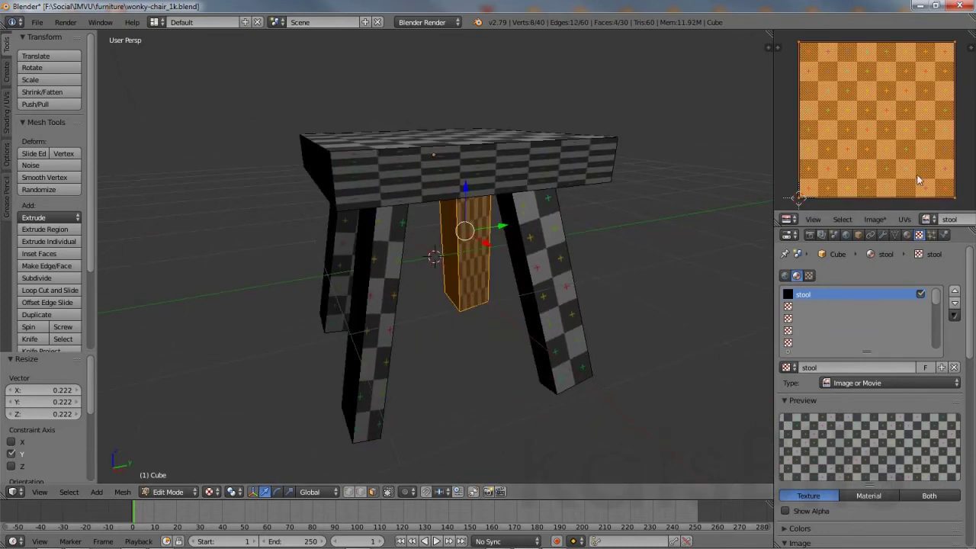
- Scale the UVs of the back right leg's side faces along Y to about 0.236
{"action": "left_click", "coordinate": [905, 219]}
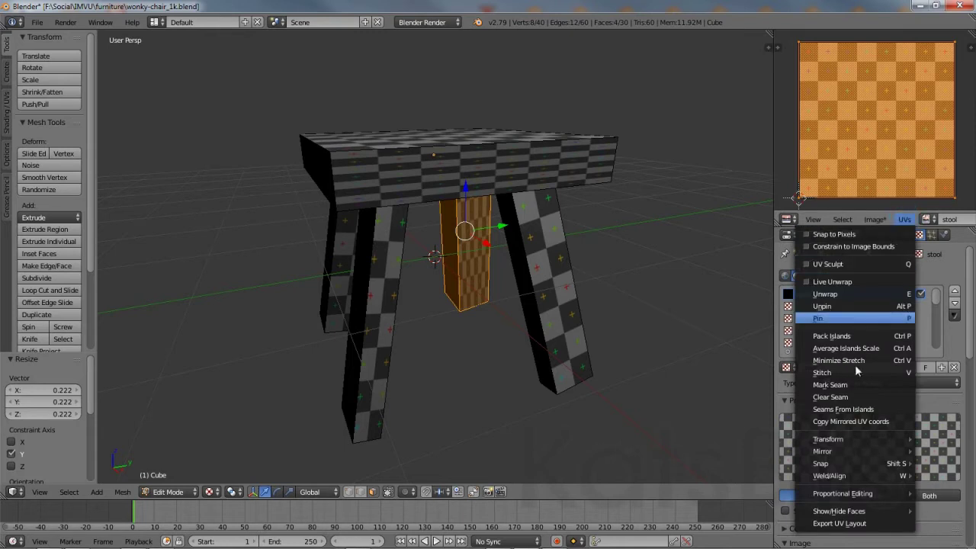
{"action": "mouse_move", "coordinate": [851, 440]}
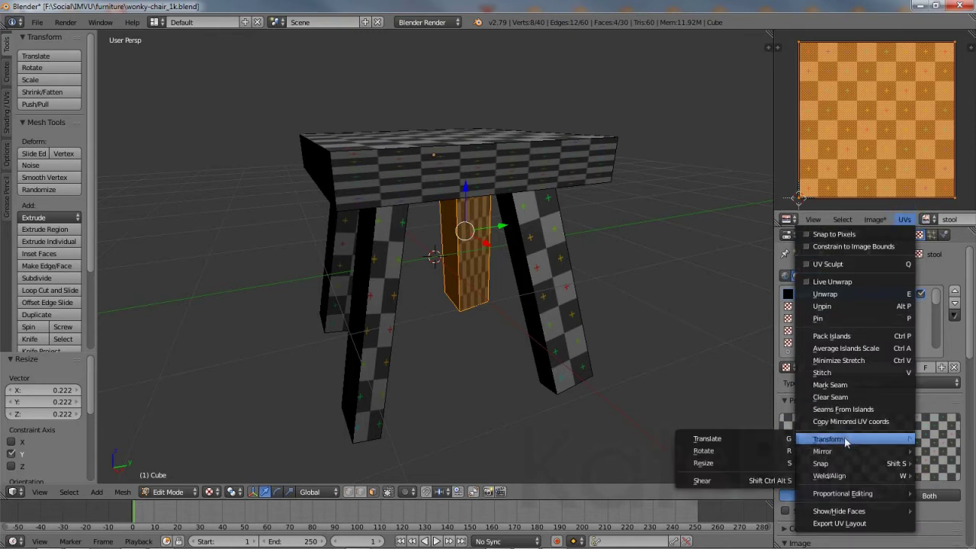
{"action": "left_click", "coordinate": [721, 461]}
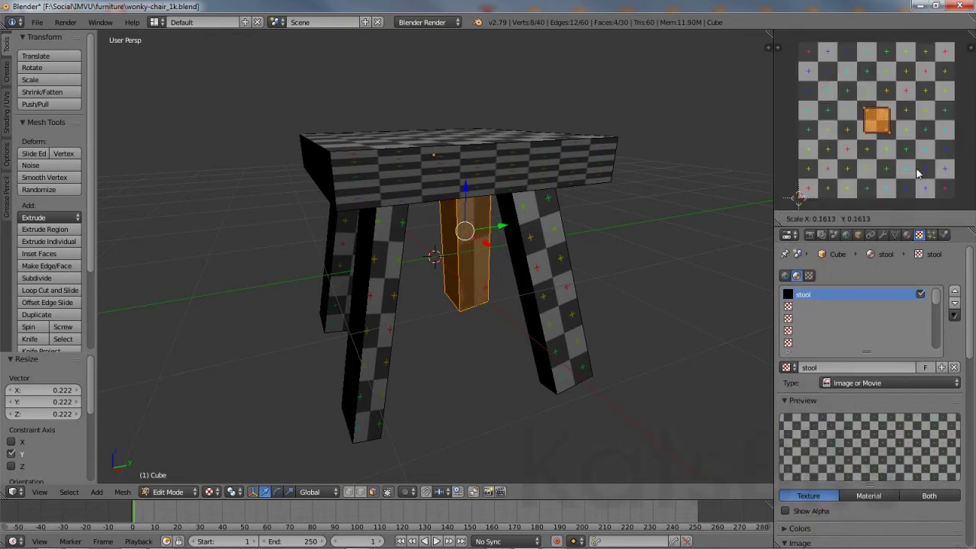
{"action": "key", "text": "y"}
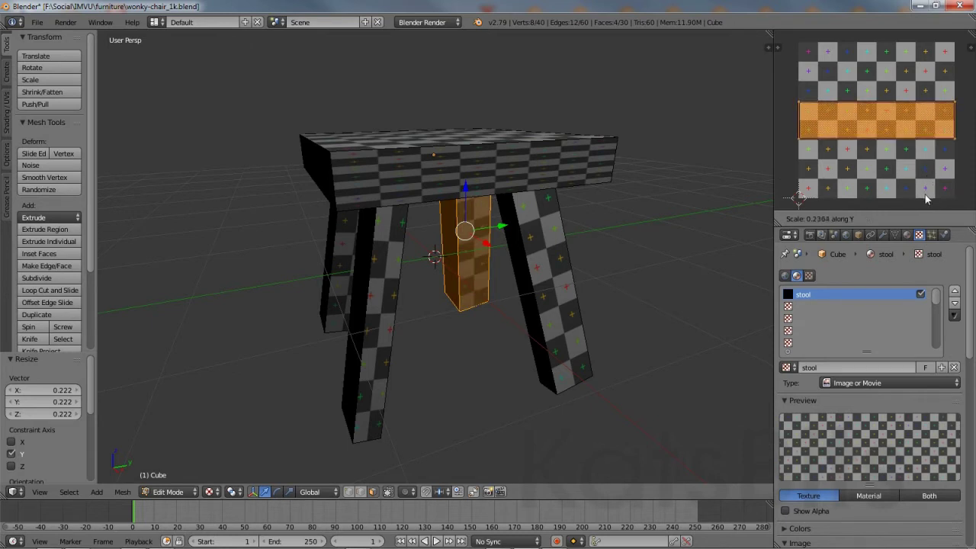
{"action": "left_click", "coordinate": [926, 194]}
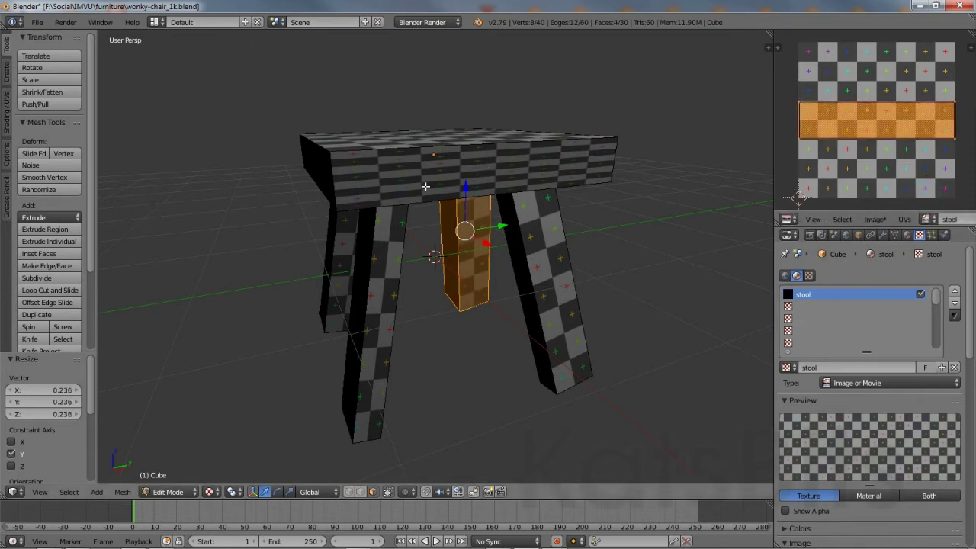
- Select only the four narrow side faces around the edge of the stool's seat
{"action": "right_click", "coordinate": [392, 160]}
{"action": "right_click", "coordinate": [322, 163], "text": "shift"}
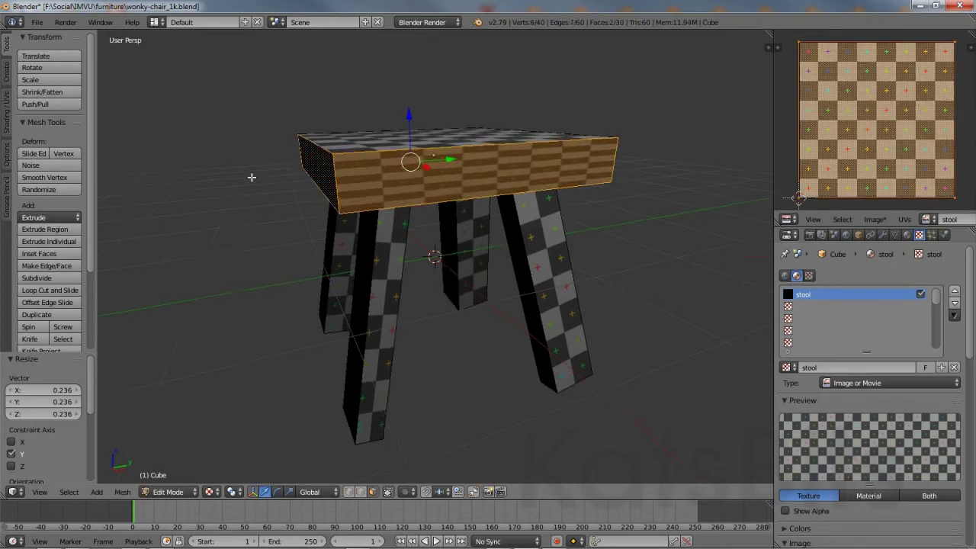
{"action": "middle_click_drag", "start_coordinate": [252, 177], "coordinate": [553, 176]}
{"action": "right_click", "coordinate": [451, 200], "text": "shift"}
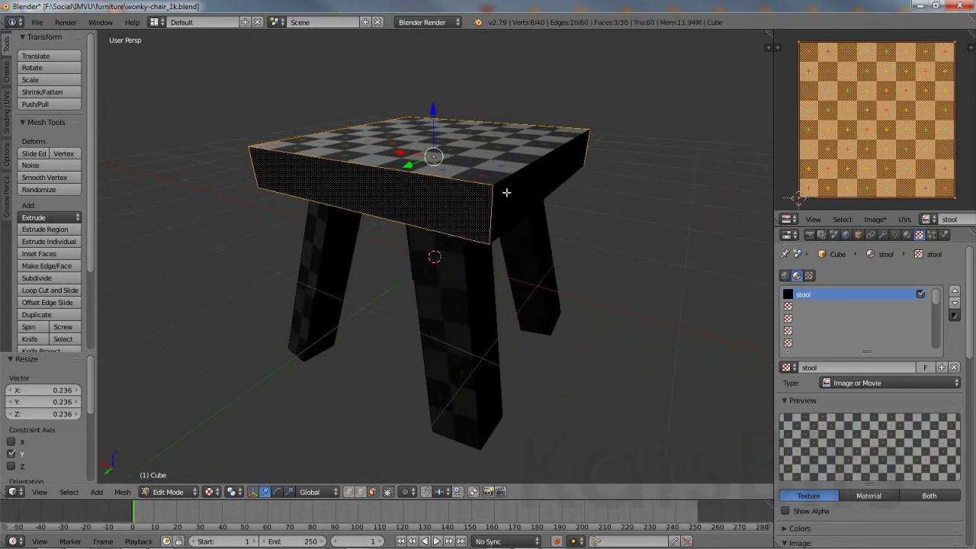
{"action": "right_click", "coordinate": [506, 192], "text": "shift"}
{"action": "middle_click_drag", "start_coordinate": [279, 206], "coordinate": [446, 201]}
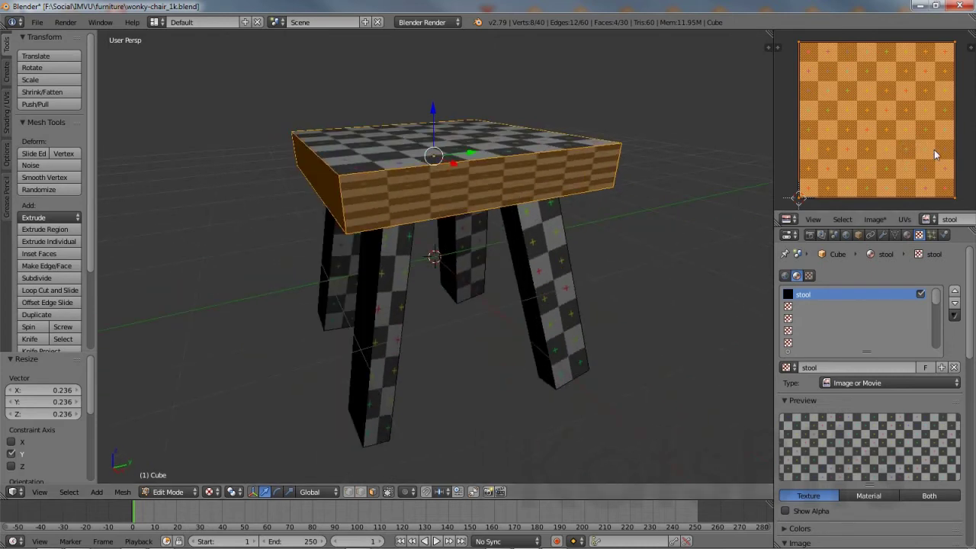
- Scale the UVs of the seat's side faces along X to about 0.195 and return to Object Mode
{"action": "left_click", "coordinate": [906, 220]}
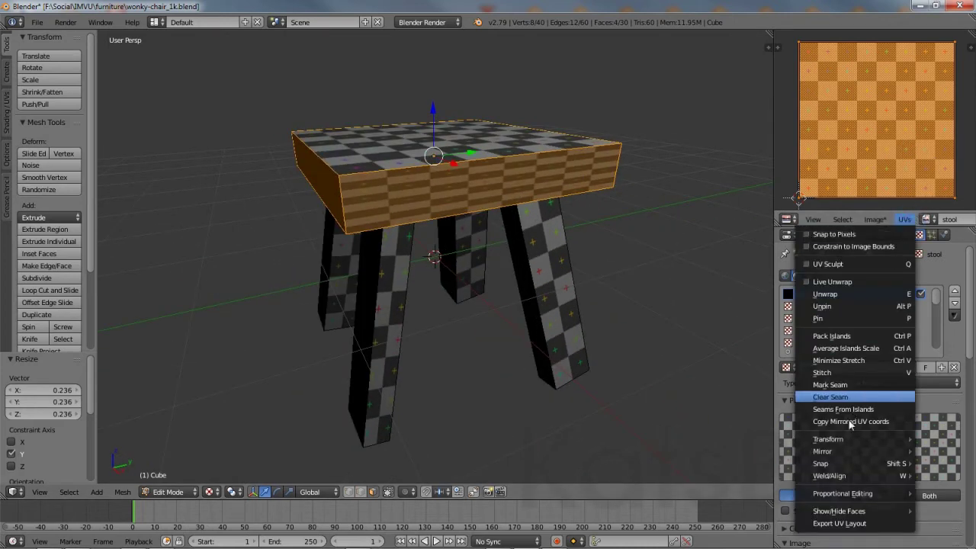
{"action": "mouse_move", "coordinate": [846, 440]}
{"action": "left_click", "coordinate": [703, 463]}
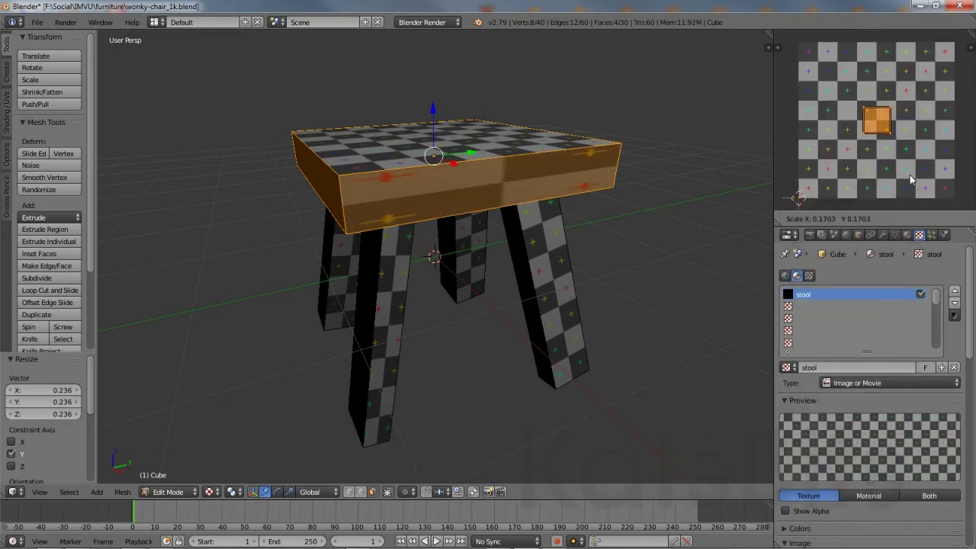
{"action": "key", "text": "y"}
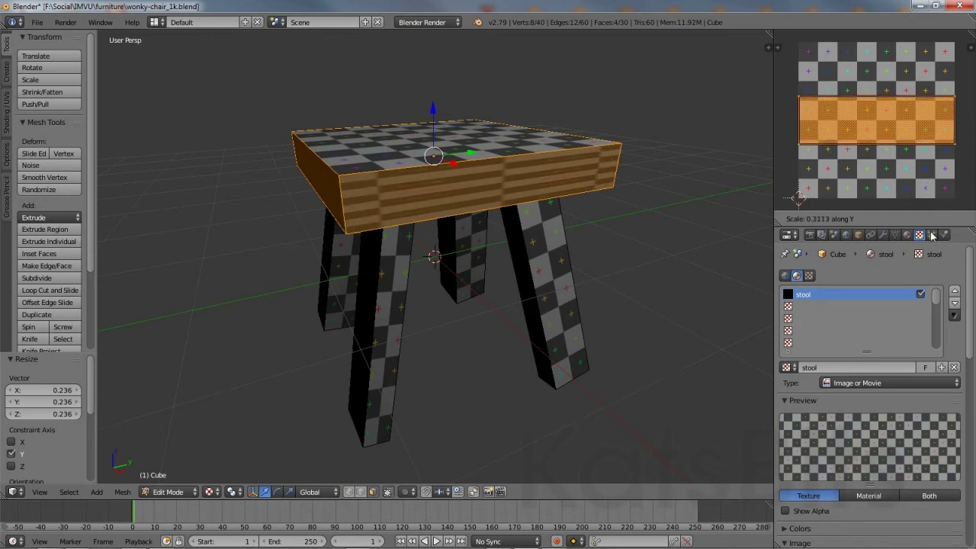
{"action": "key", "text": "x"}
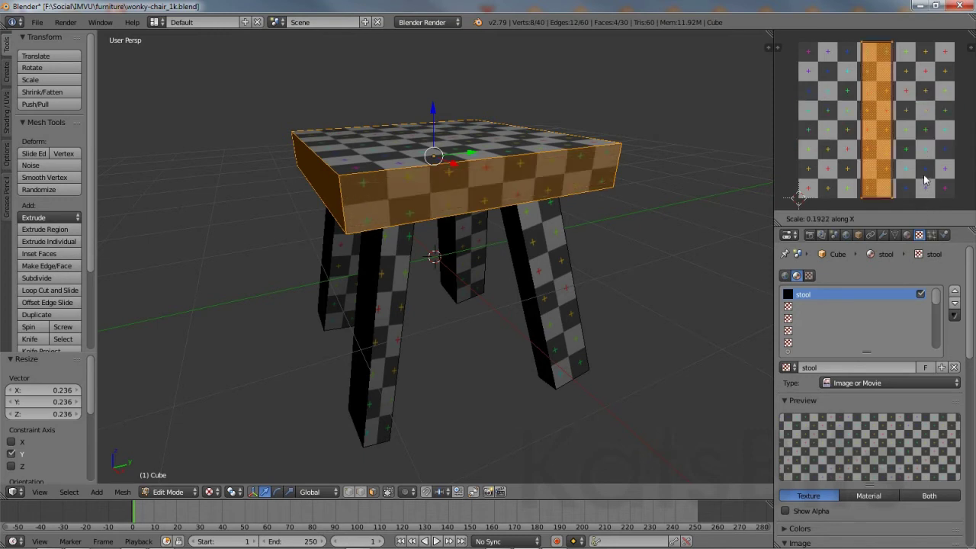
{"action": "left_click", "coordinate": [927, 173]}
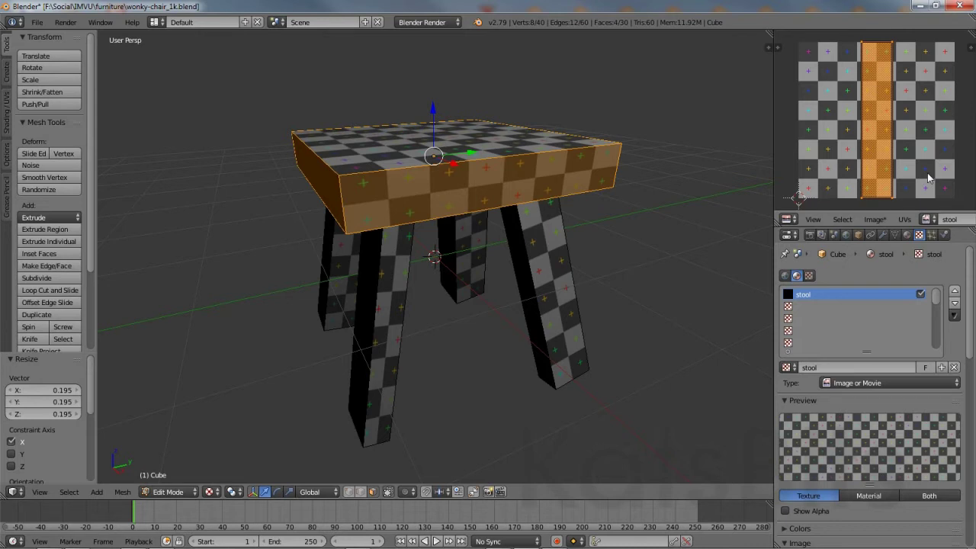
{"action": "left_click", "coordinate": [172, 492]}
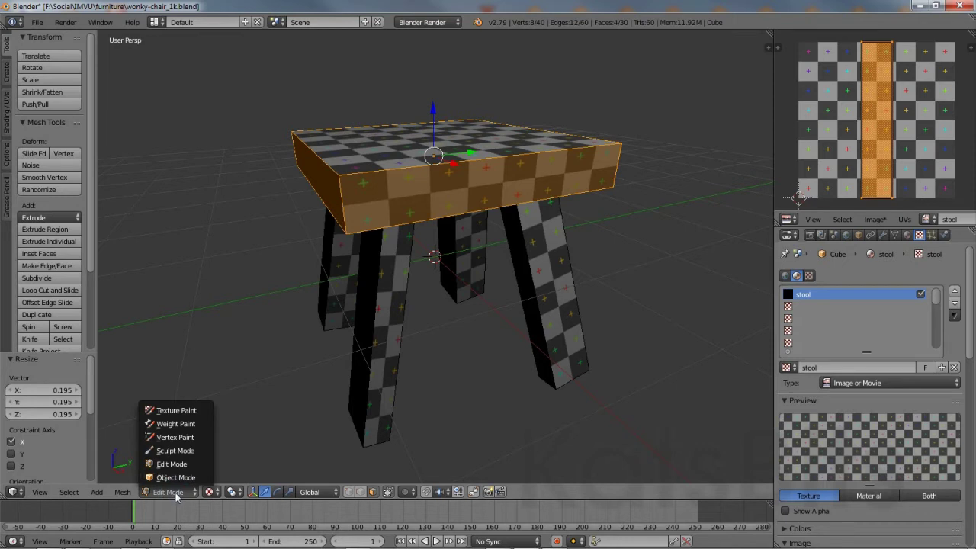
{"action": "left_click", "coordinate": [173, 476]}
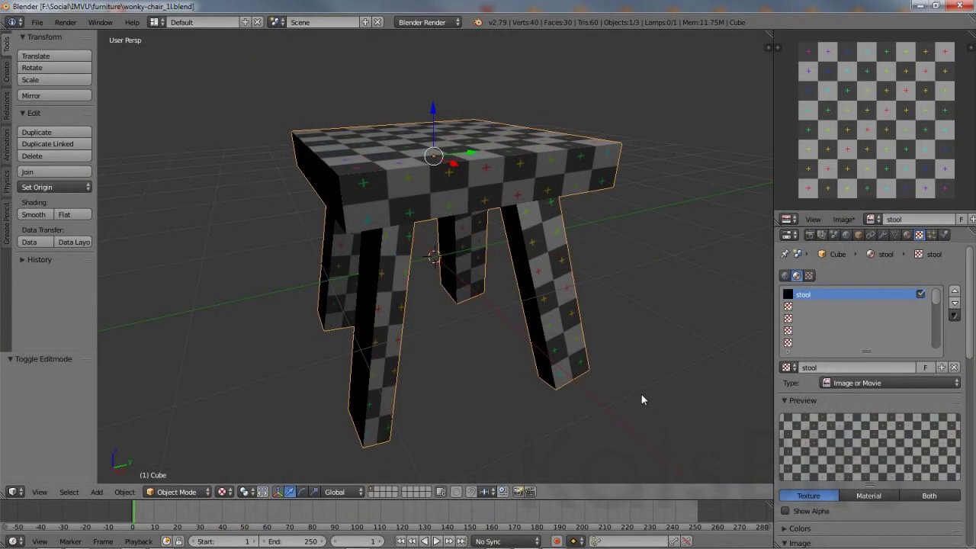
- Save the stool texture image as stool.tga in the furniture folder, using the Targa Raw format with RGBA
{"action": "left_click", "coordinate": [843, 220]}
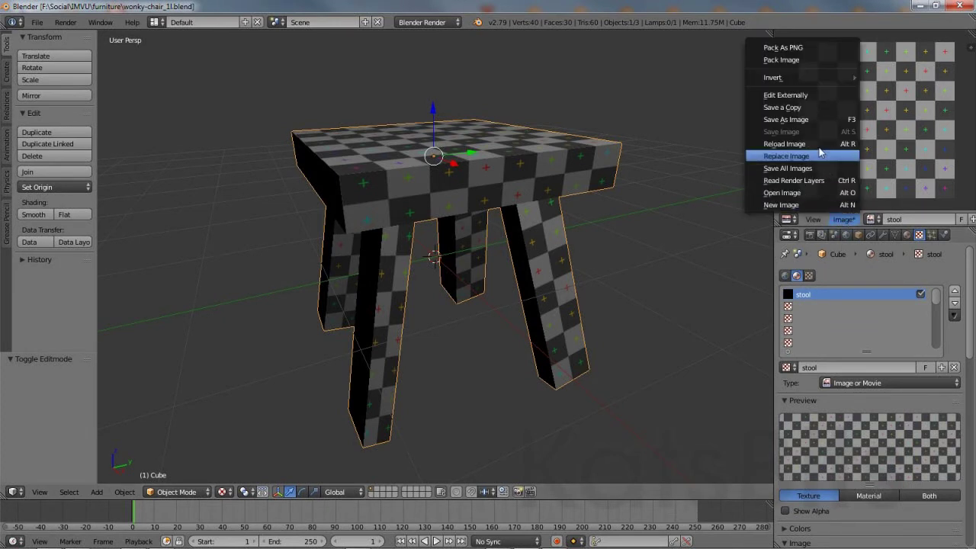
{"action": "left_click", "coordinate": [811, 120]}
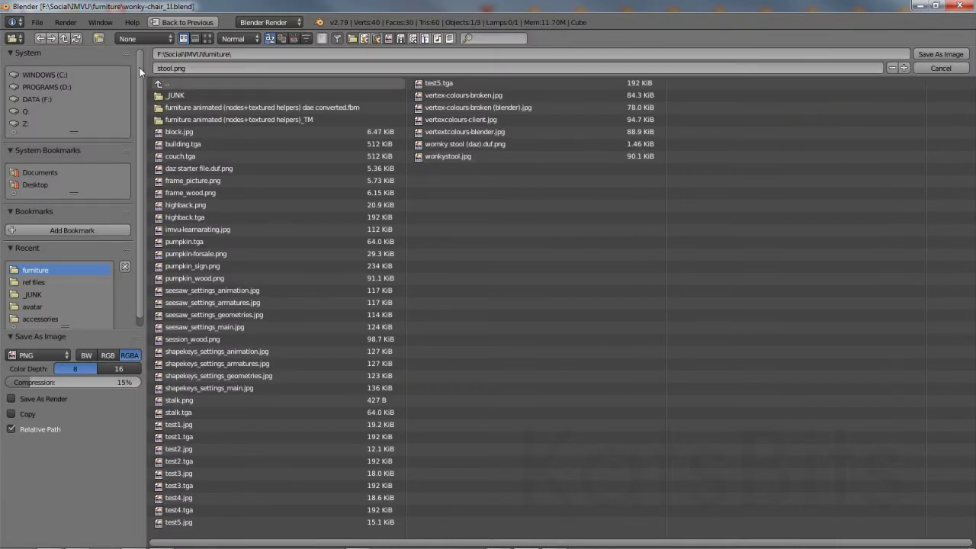
{"action": "left_click", "coordinate": [196, 68]}
{"action": "left_click", "coordinate": [103, 412]}
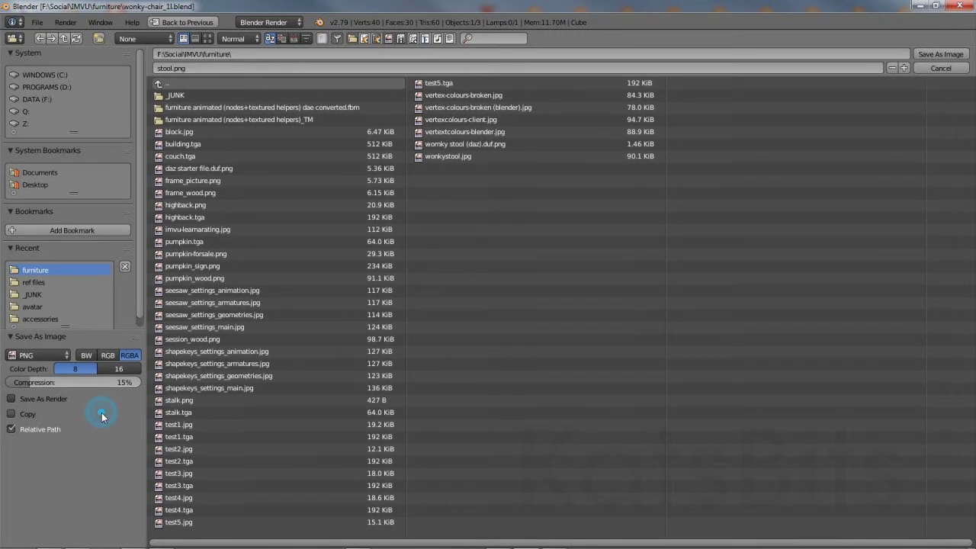
{"action": "left_click", "coordinate": [38, 356]}
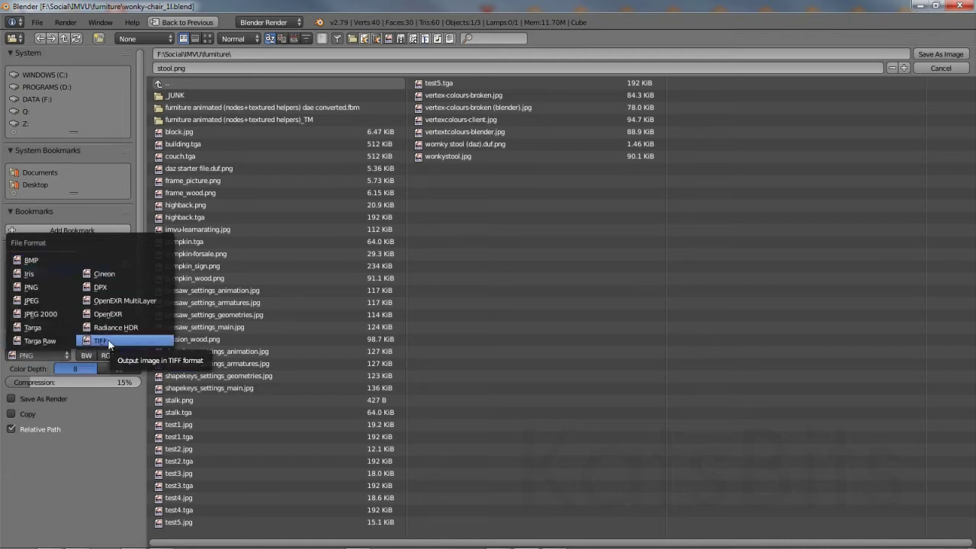
{"action": "left_click", "coordinate": [38, 341]}
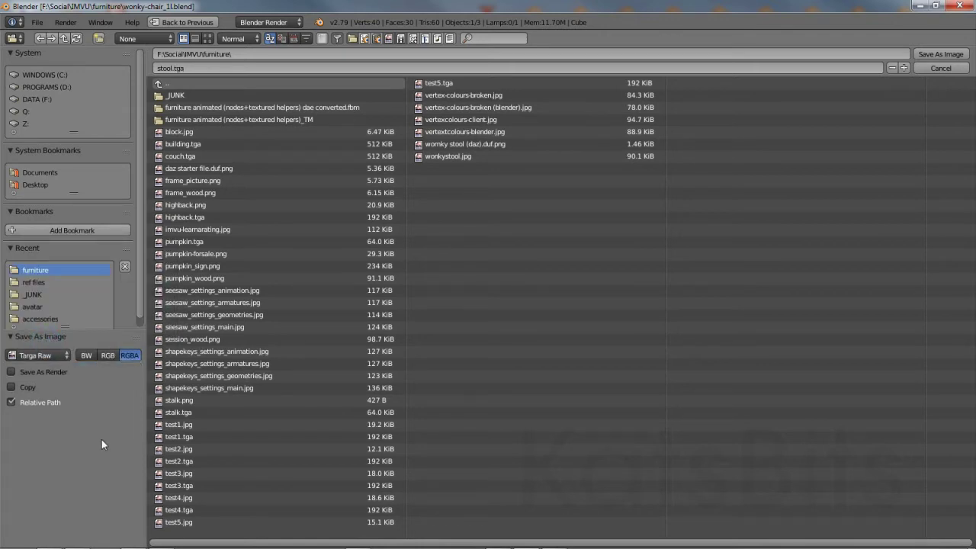
{"action": "left_click", "coordinate": [941, 53]}
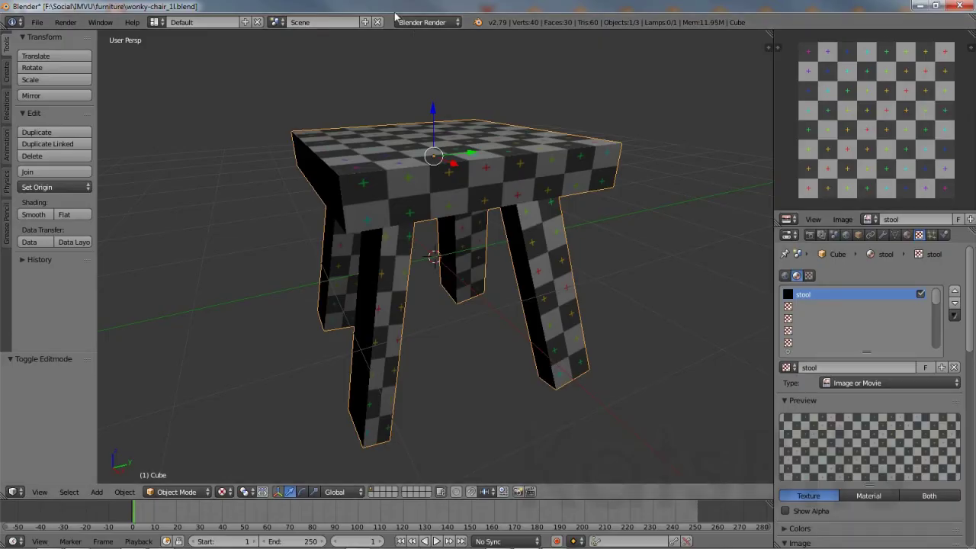
- Save the stool scene as a new file named wonky-chair_1m.blend in the furniture folder
{"action": "left_click", "coordinate": [37, 22]}
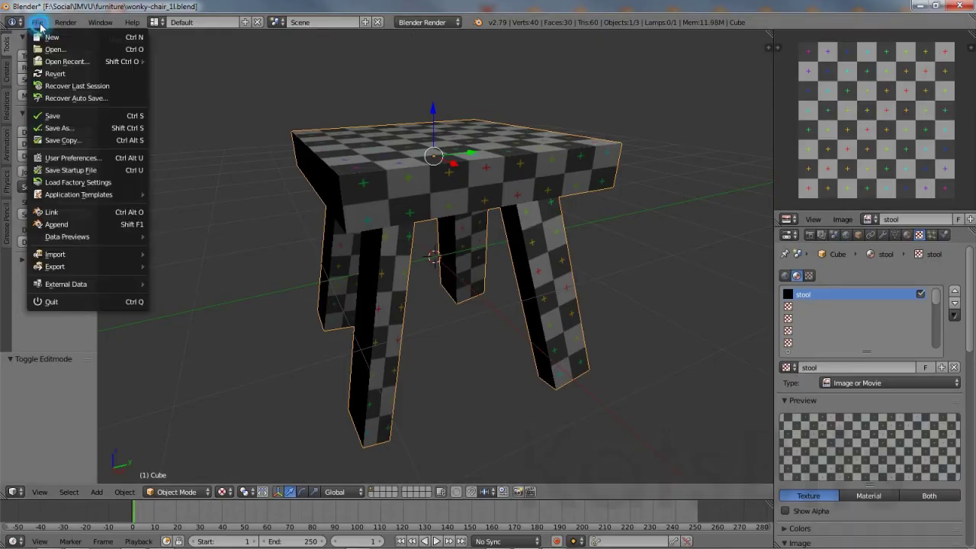
{"action": "left_click", "coordinate": [65, 131]}
{"action": "left_click", "coordinate": [211, 68]}
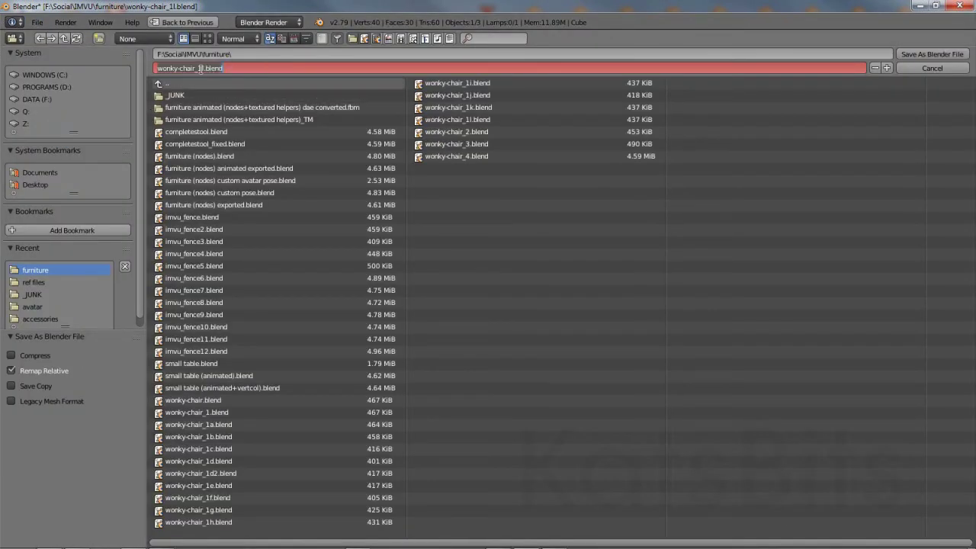
{"action": "left_click_drag", "start_coordinate": [200, 67], "coordinate": [317, 65]}
{"action": "key", "text": "BackSpace"}
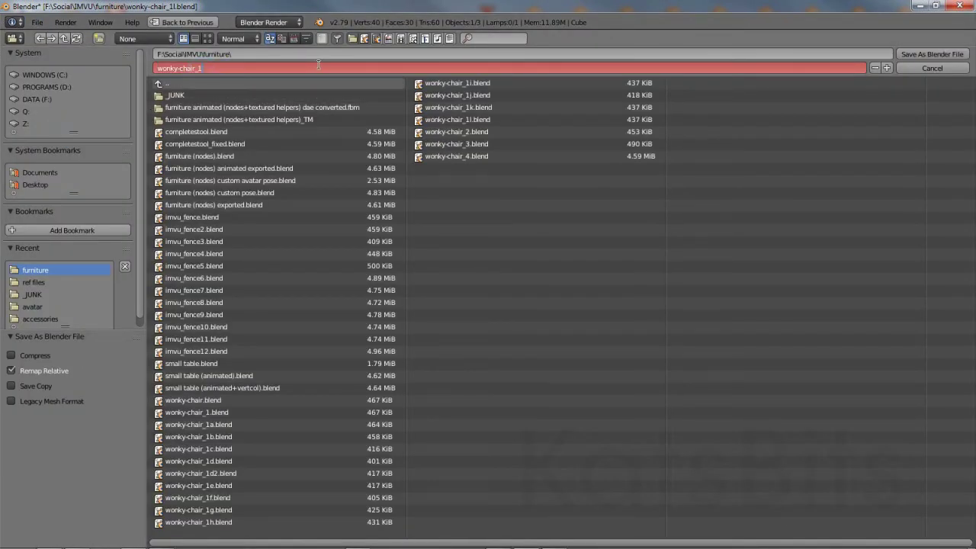
{"action": "key", "text": "Return"}
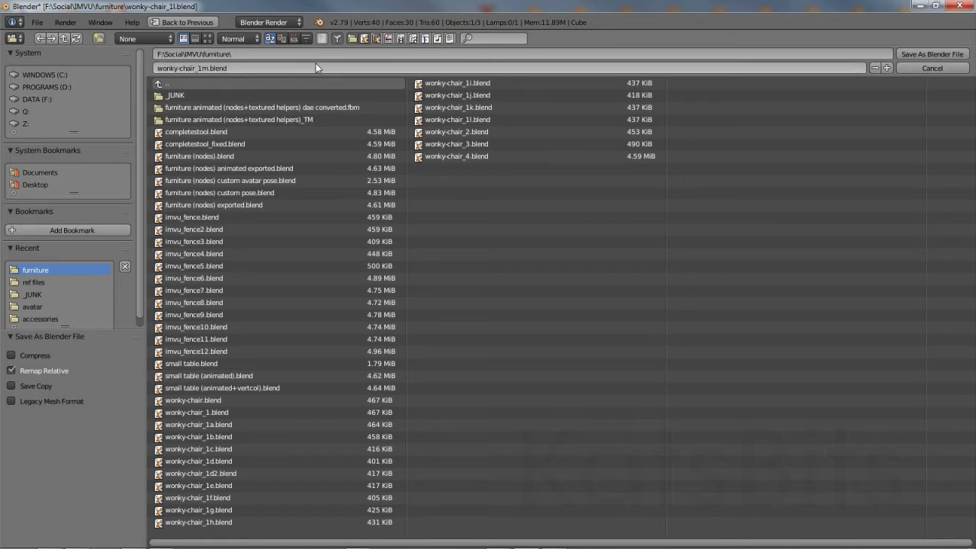
{"action": "left_click", "coordinate": [915, 54]}
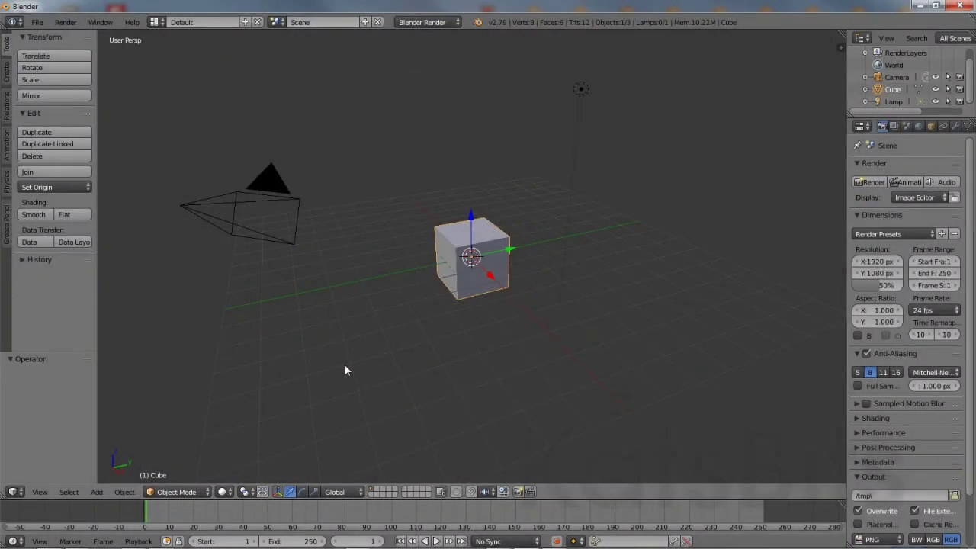
- Open the file furniture (nodes).blend from the furniture folder
{"action": "left_click", "coordinate": [35, 23]}
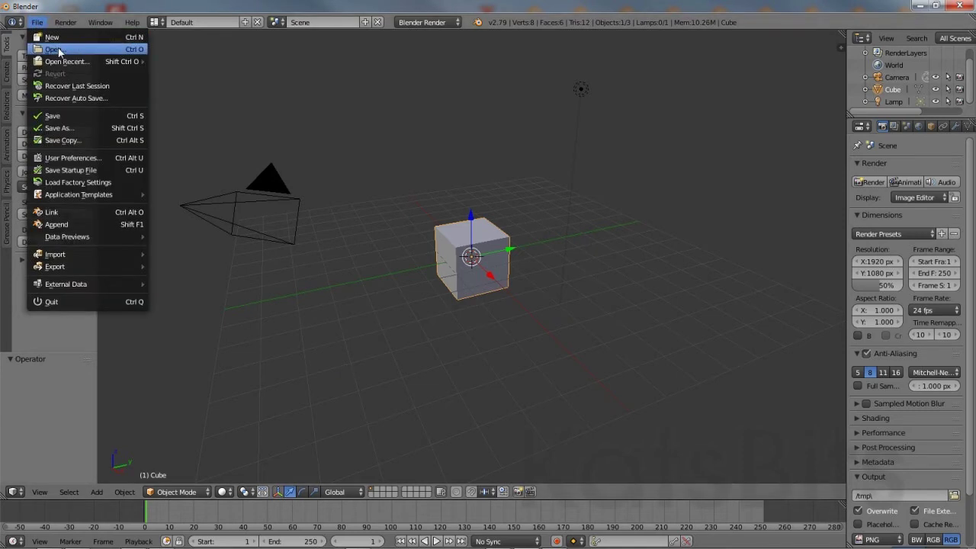
{"action": "left_click", "coordinate": [58, 50]}
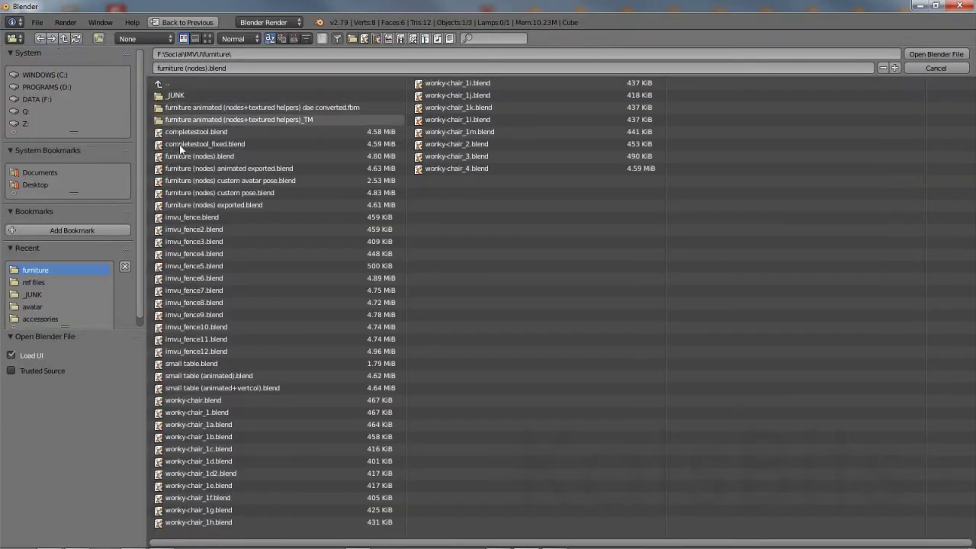
{"action": "left_click", "coordinate": [185, 157]}
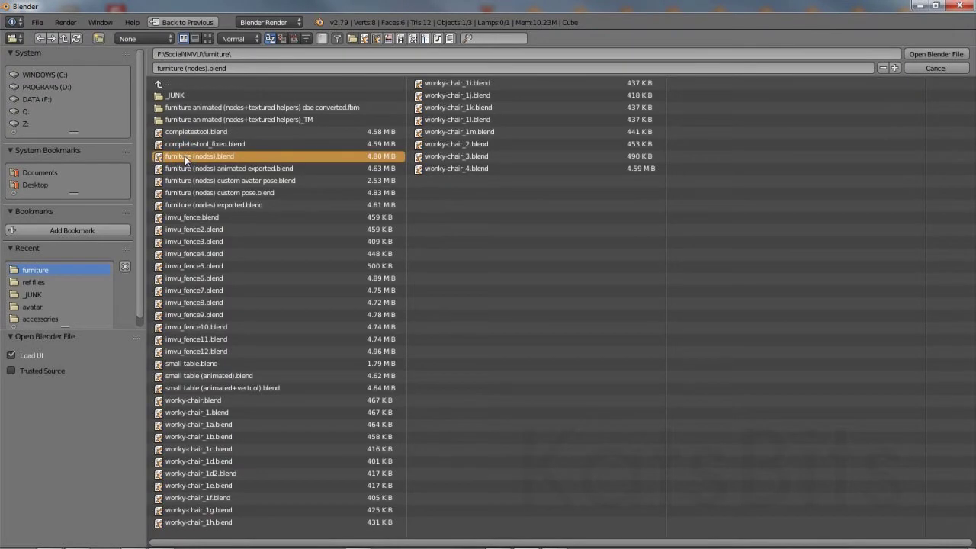
{"action": "left_click", "coordinate": [941, 54]}
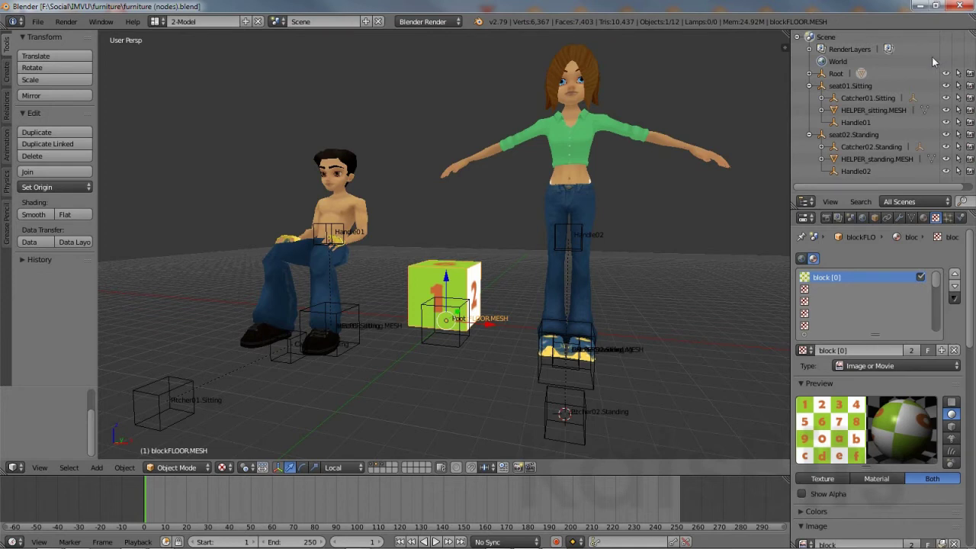
- Append the Cube object from wonky-chair_1m.blend into the furniture nodes scene
{"action": "left_click", "coordinate": [38, 22]}
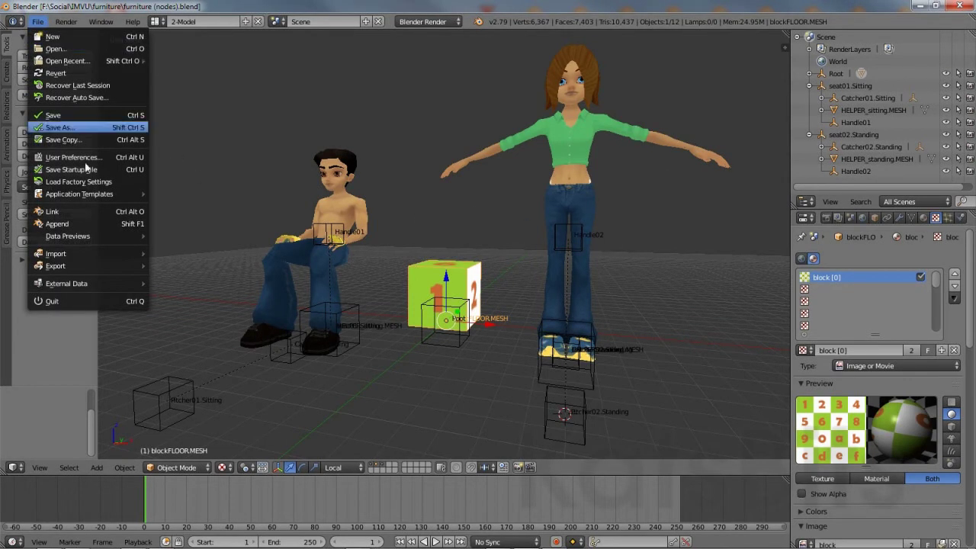
{"action": "left_click", "coordinate": [65, 224]}
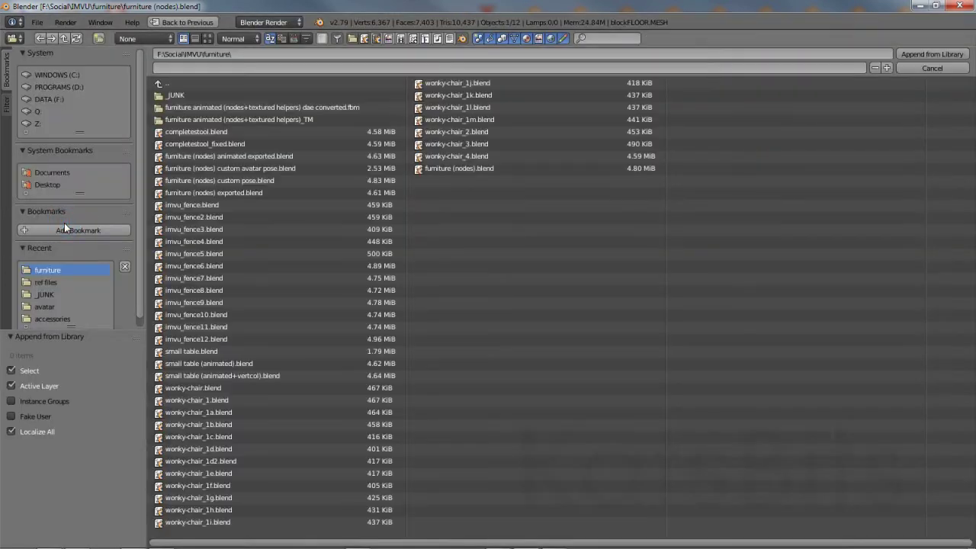
{"action": "left_click", "coordinate": [439, 119]}
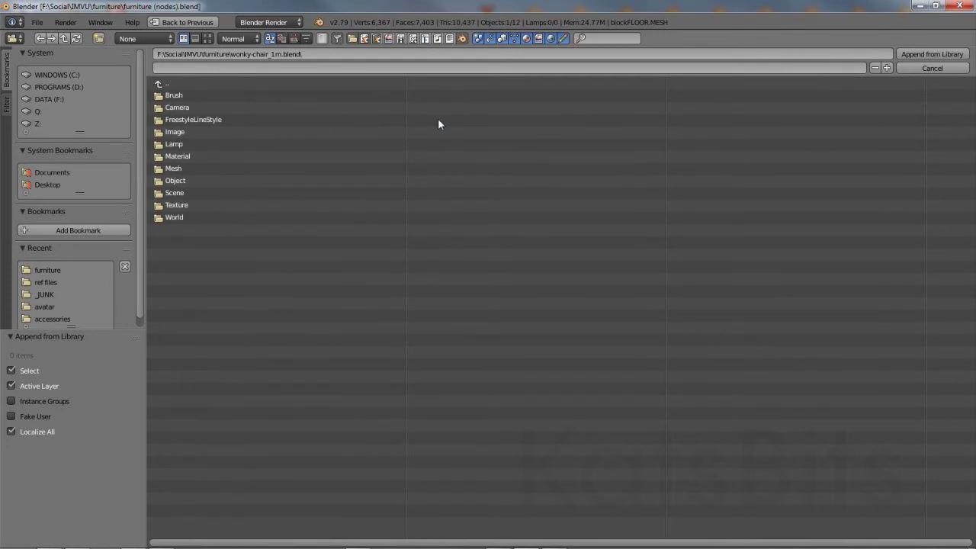
{"action": "left_click", "coordinate": [171, 182]}
{"action": "left_click", "coordinate": [172, 108]}
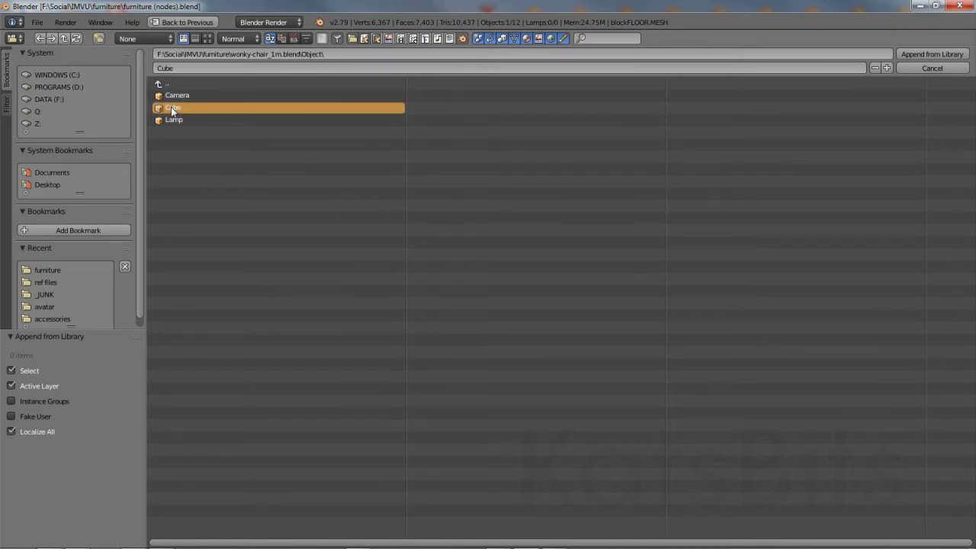
{"action": "left_click", "coordinate": [934, 53]}
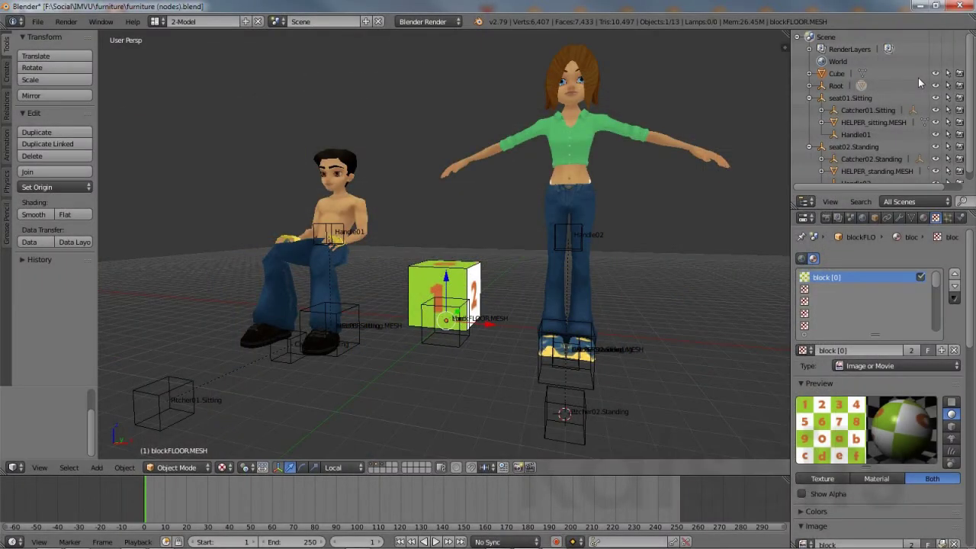
- Scale the appended stool uniformly by about 154.307 and raise it about 132.853 along Z
{"action": "left_click", "coordinate": [314, 468]}
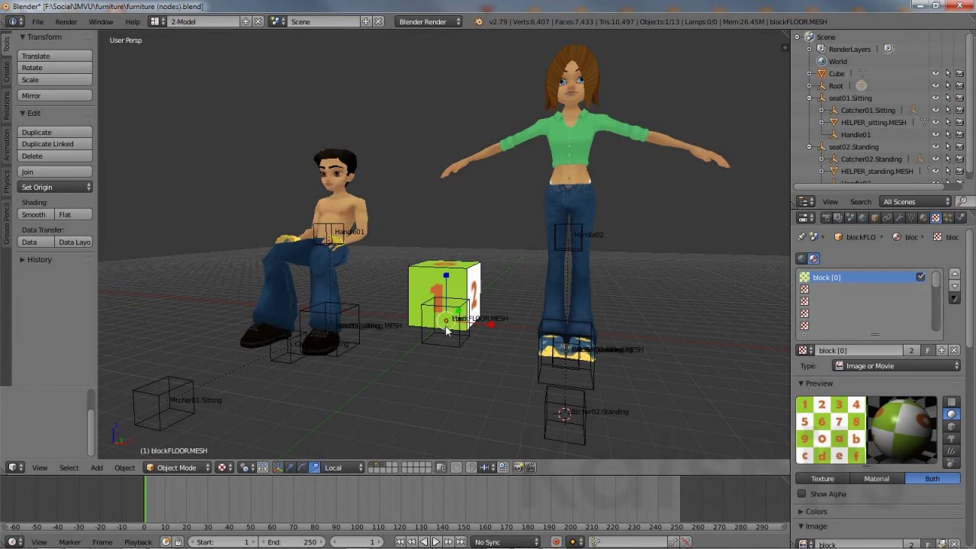
{"action": "left_click_drag", "start_coordinate": [450, 332], "coordinate": [372, 126]}
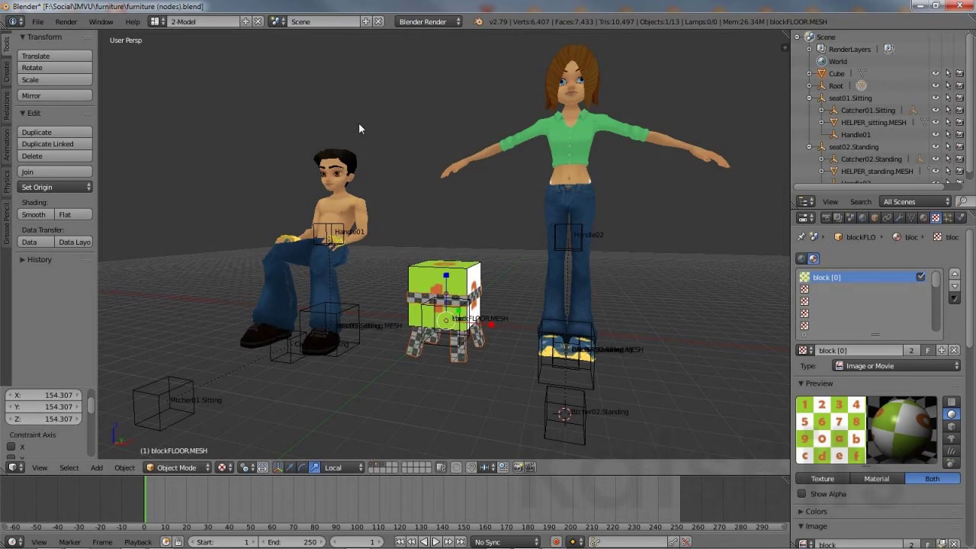
{"action": "left_click", "coordinate": [292, 468]}
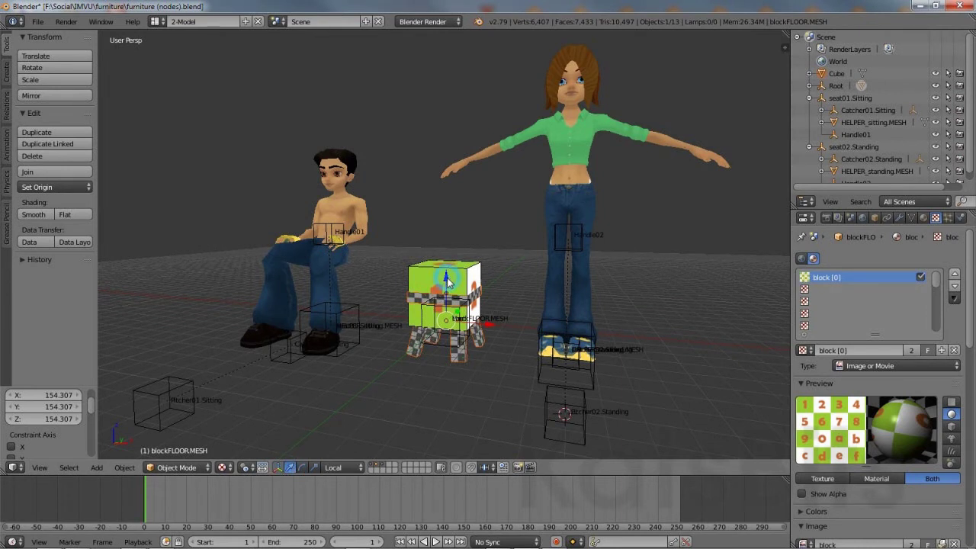
{"action": "left_click_drag", "start_coordinate": [447, 280], "coordinate": [447, 258]}
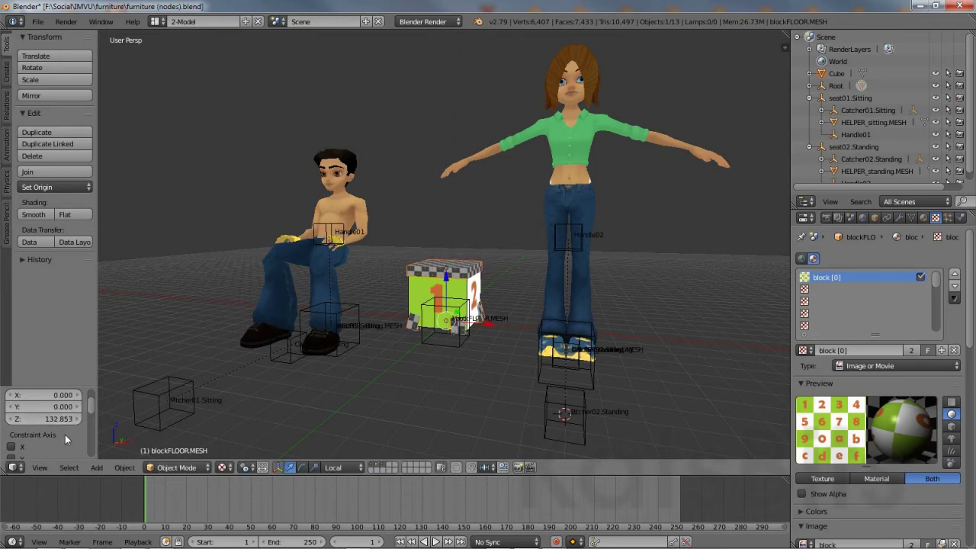
- Select only the stool mesh and apply its rotation and scale
{"action": "left_click", "coordinate": [39, 468]}
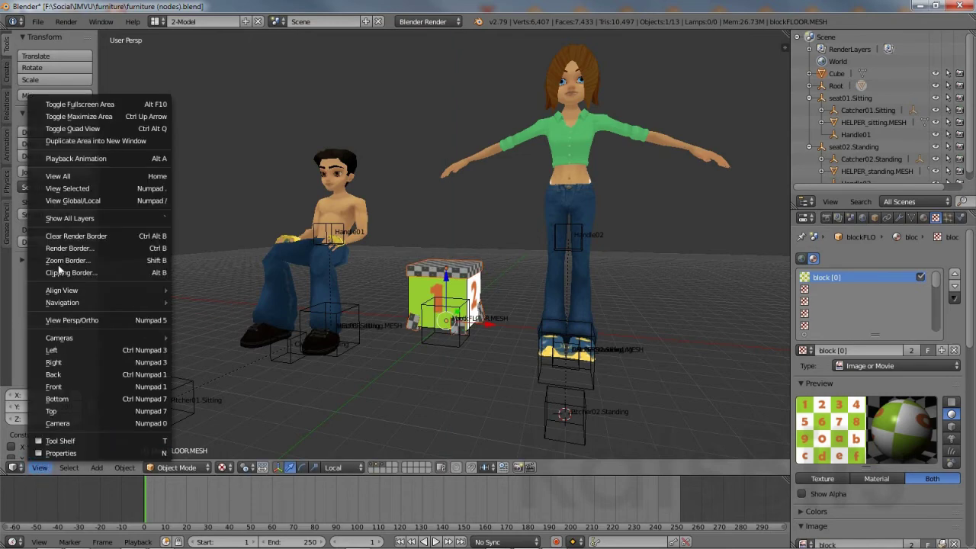
{"action": "left_click", "coordinate": [66, 190]}
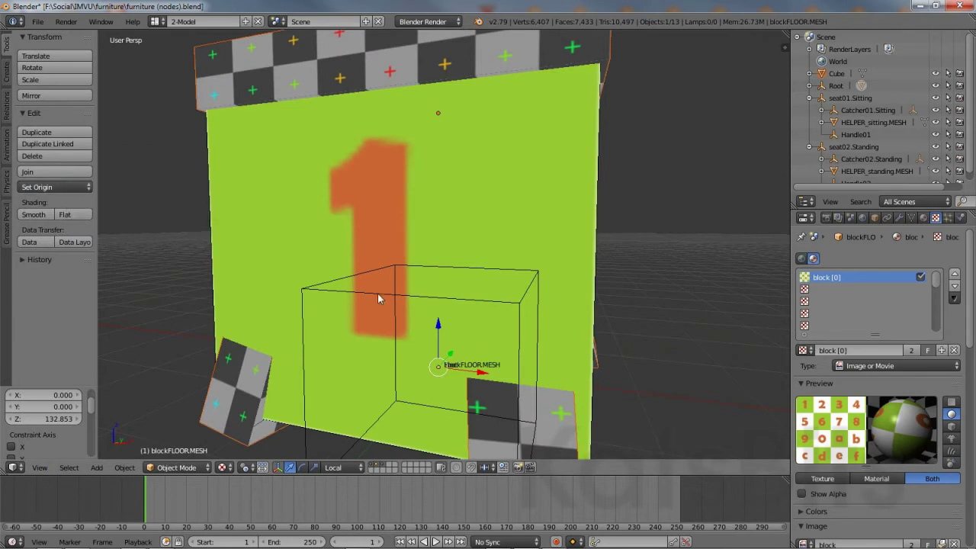
{"action": "scroll", "coordinate": [384, 300], "scroll_direction": "down", "scroll_amount": 2}
{"action": "middle_click_drag", "start_coordinate": [444, 264], "coordinate": [562, 284]}
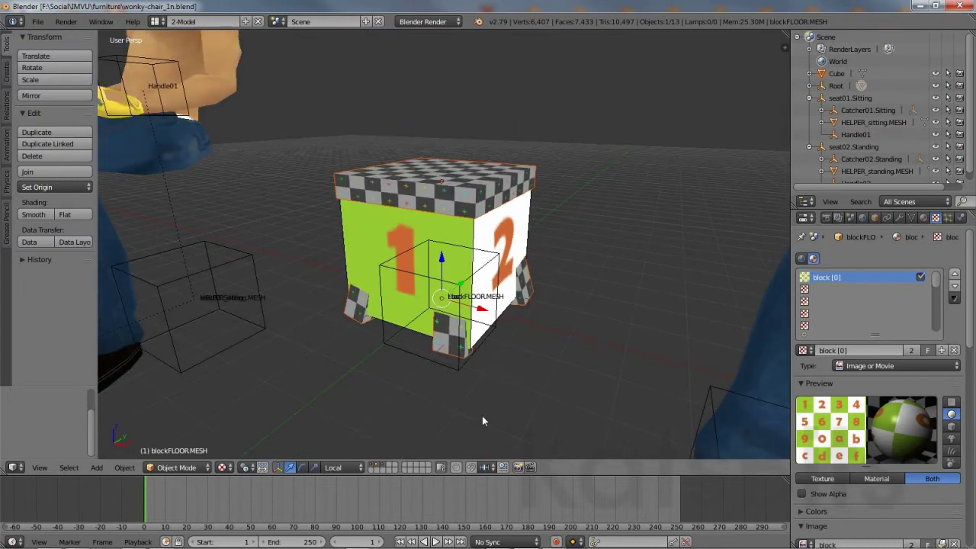
{"action": "right_click", "coordinate": [348, 317]}
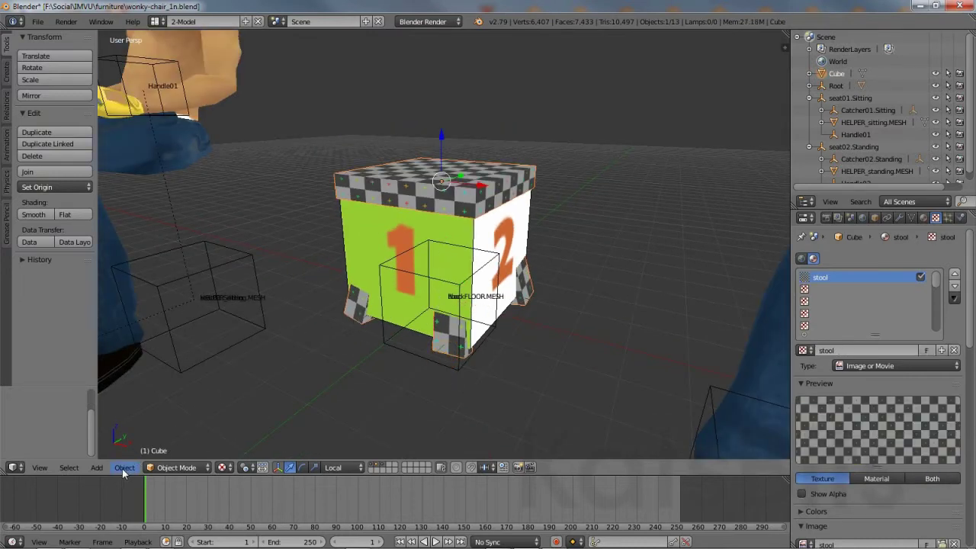
{"action": "left_click", "coordinate": [124, 468]}
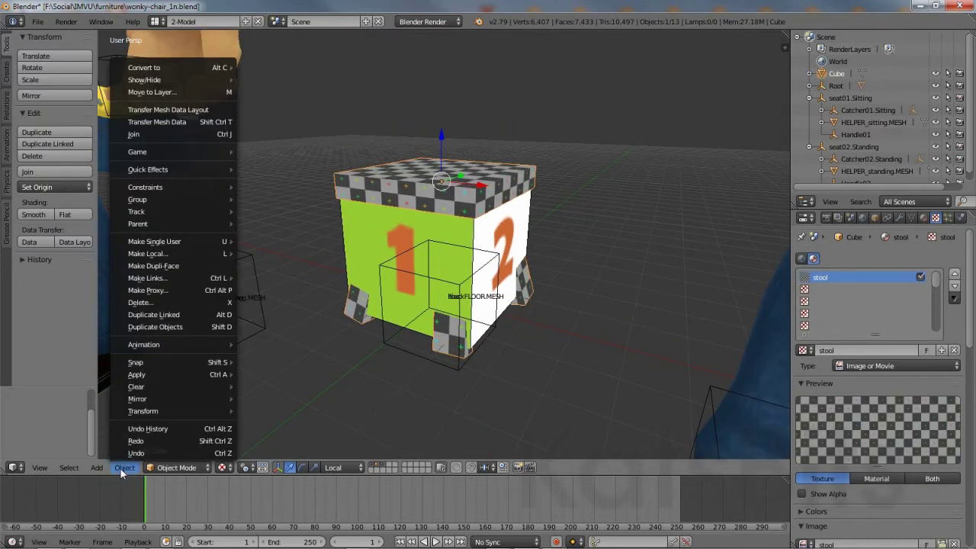
{"action": "mouse_move", "coordinate": [146, 374]}
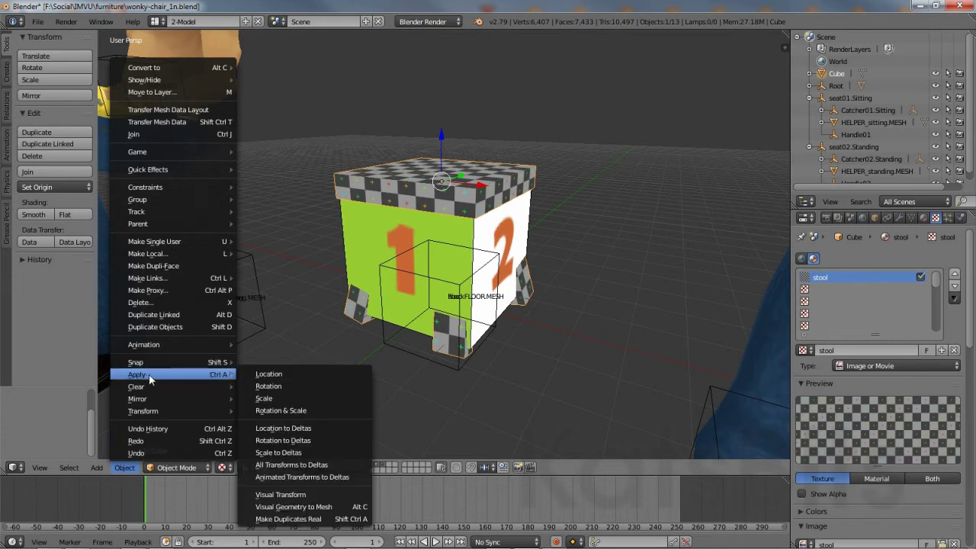
{"action": "left_click", "coordinate": [293, 410]}
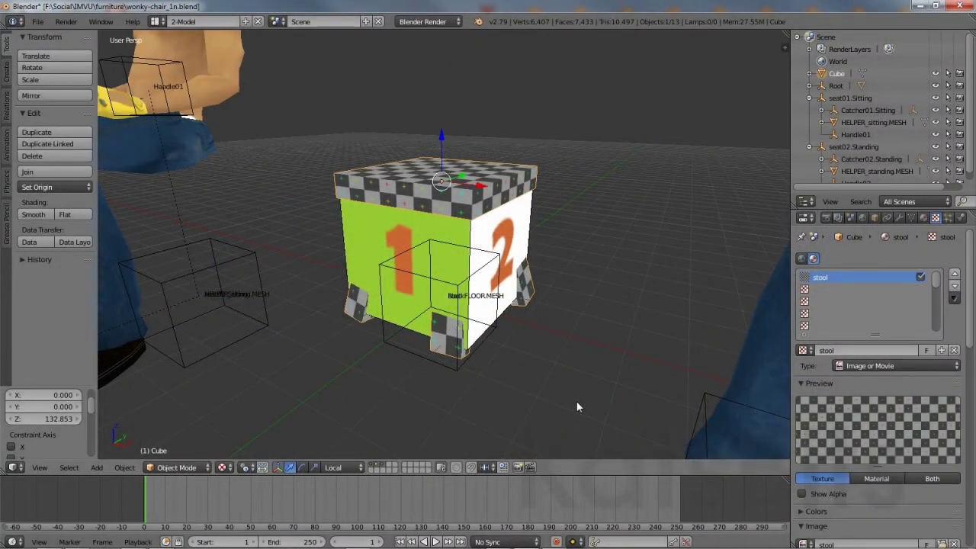
- Reselect the stool mesh and add a new vertex group to it
{"action": "right_click", "coordinate": [474, 167]}
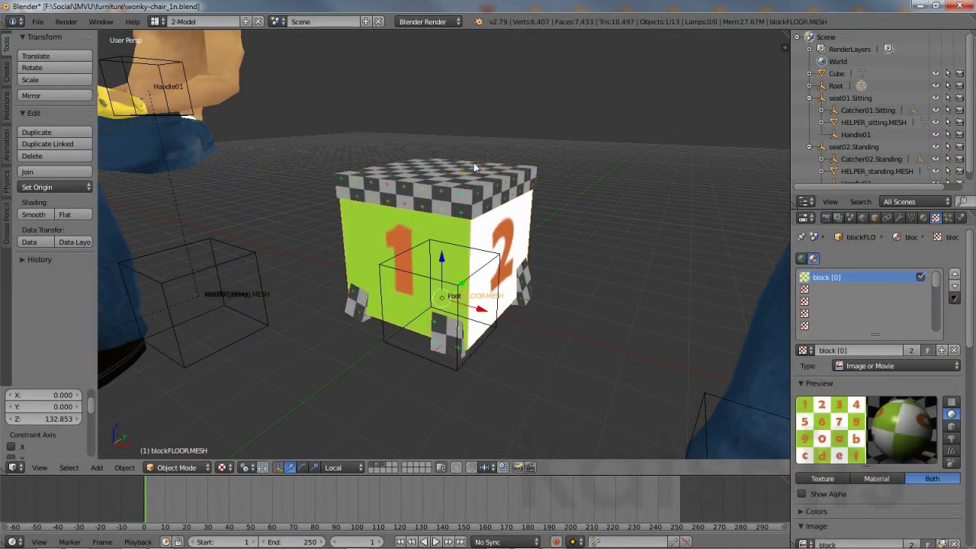
{"action": "right_click", "coordinate": [474, 164]}
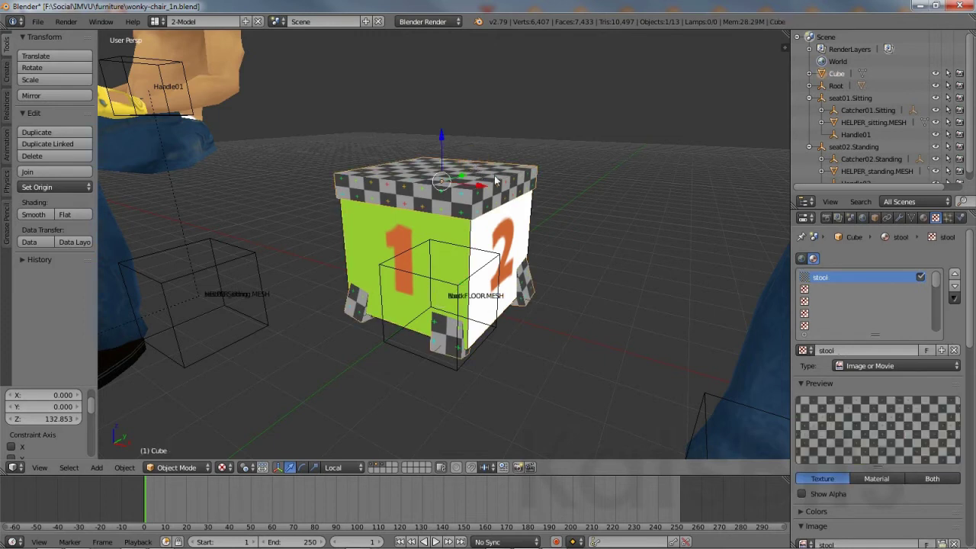
{"action": "left_click", "coordinate": [911, 218]}
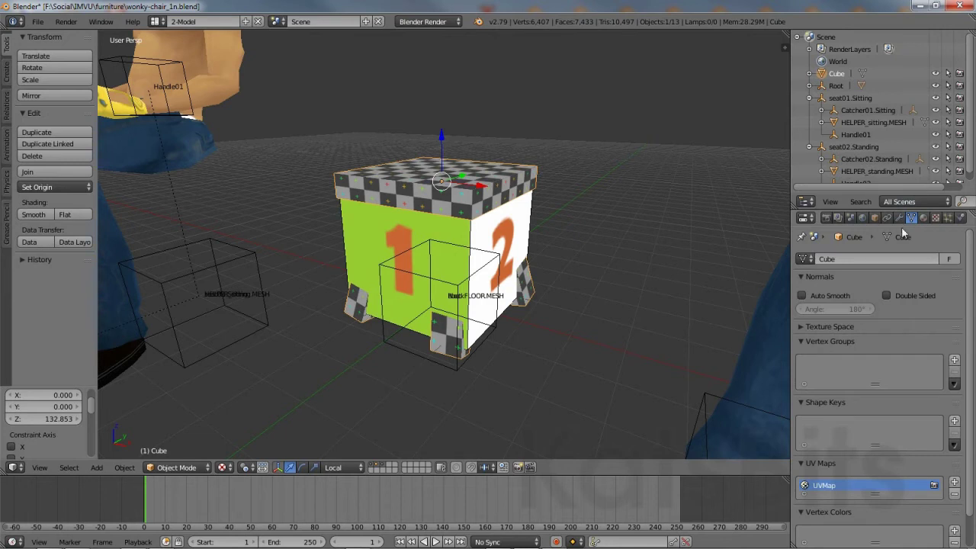
{"action": "left_click", "coordinate": [954, 360]}
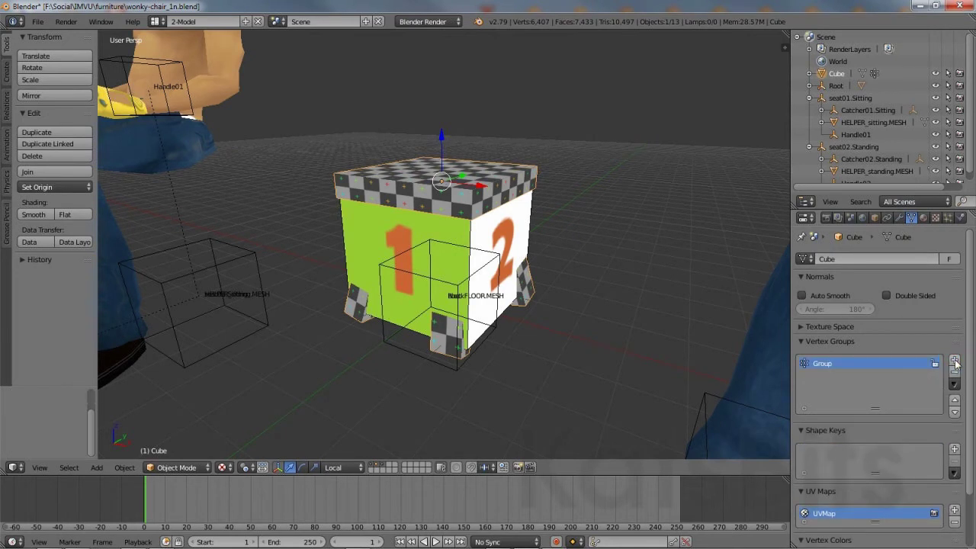
- Rename the stool's new vertex group as Root and assign all of the mesh's vertices to it
{"action": "double_click", "coordinate": [824, 367]}
{"action": "type", "text": "Root"}
{"action": "left_click", "coordinate": [185, 467]}
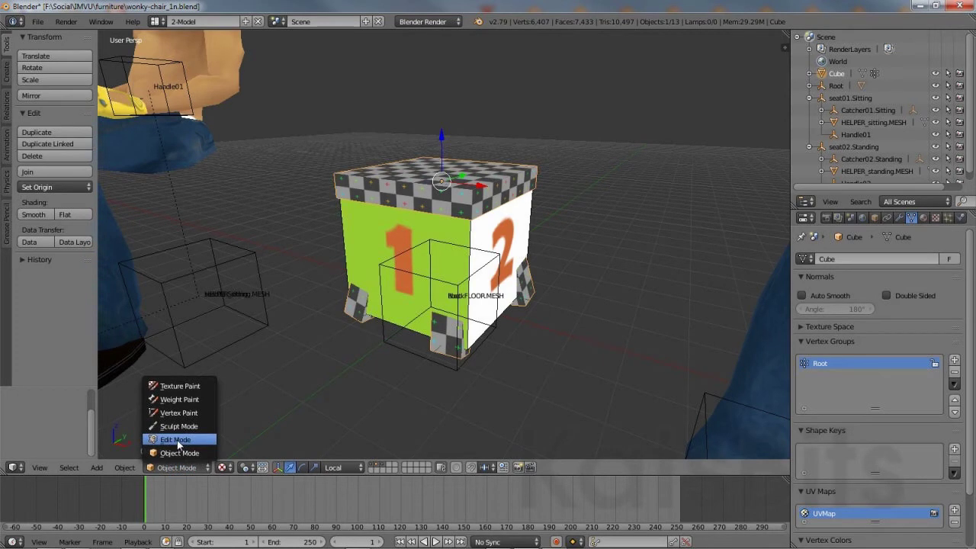
{"action": "left_click", "coordinate": [178, 442]}
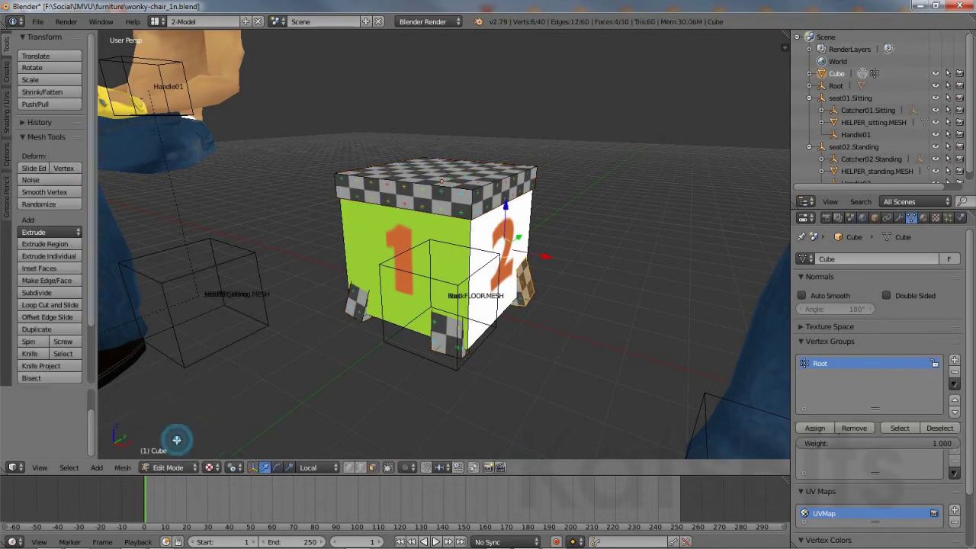
{"action": "left_click", "coordinate": [67, 468]}
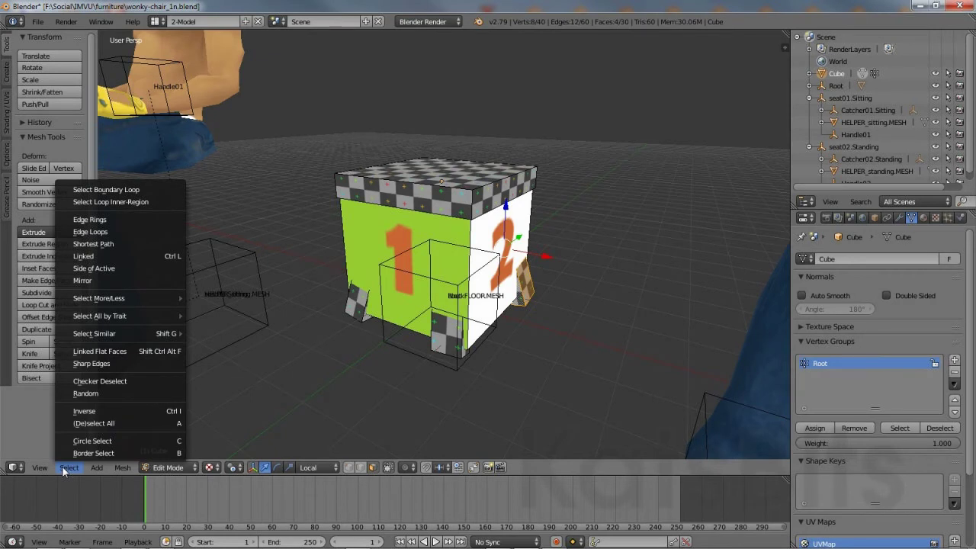
{"action": "left_click", "coordinate": [78, 422]}
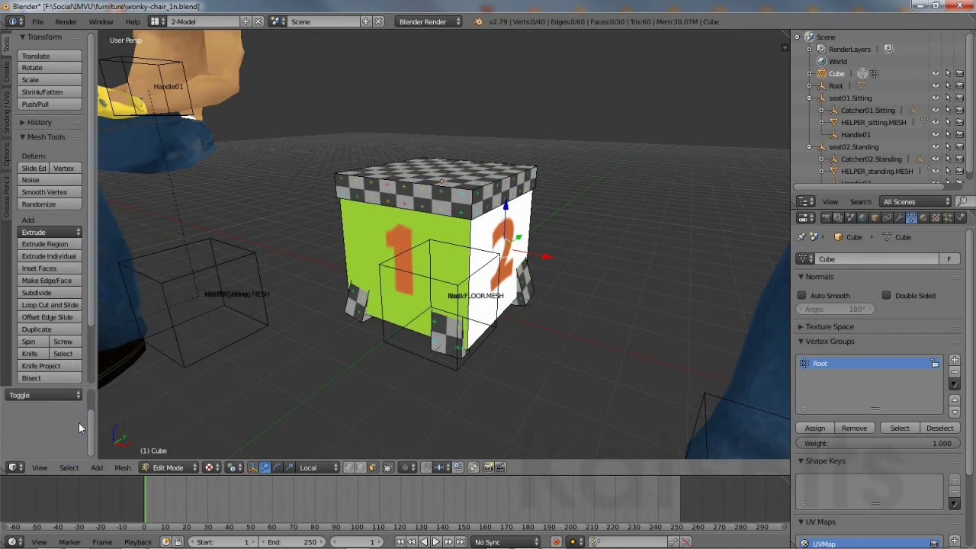
{"action": "left_click", "coordinate": [68, 468]}
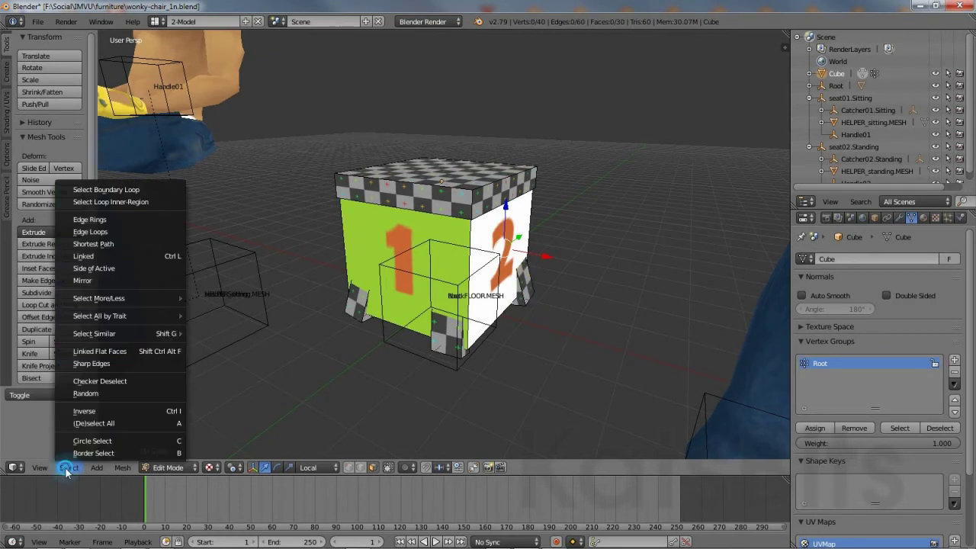
{"action": "left_click", "coordinate": [81, 422]}
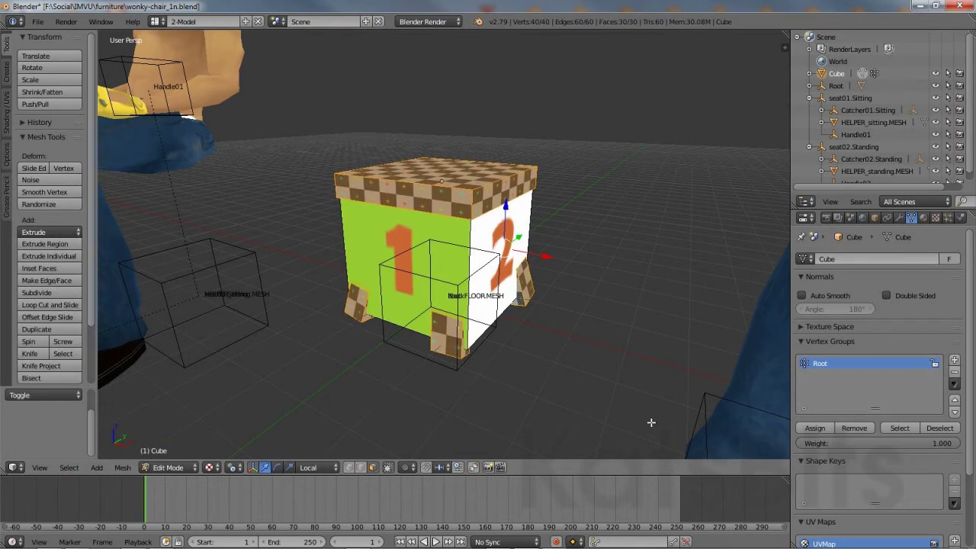
{"action": "left_click", "coordinate": [815, 430]}
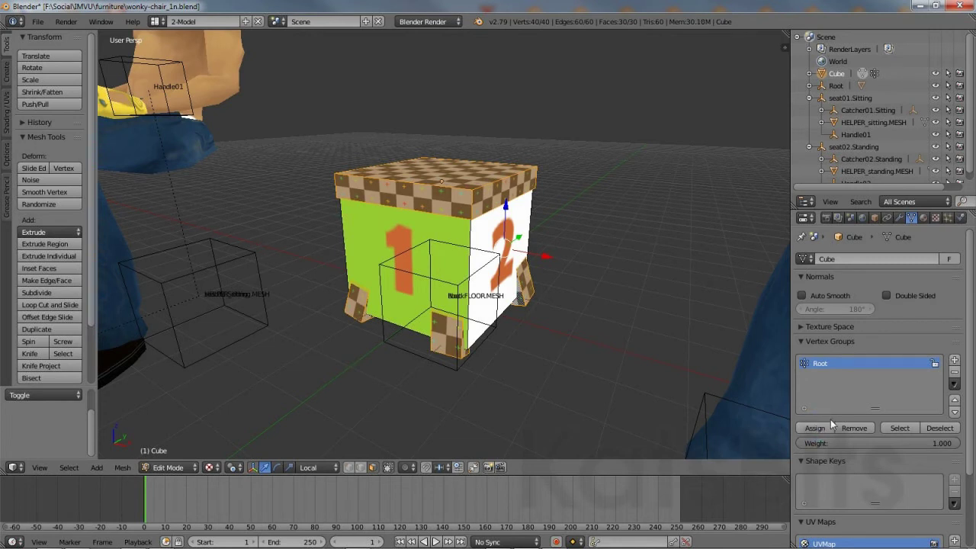
- Check the Root group's assignment by deselecting and reselecting its vertices, and return to Object Mode
{"action": "left_click", "coordinate": [943, 429]}
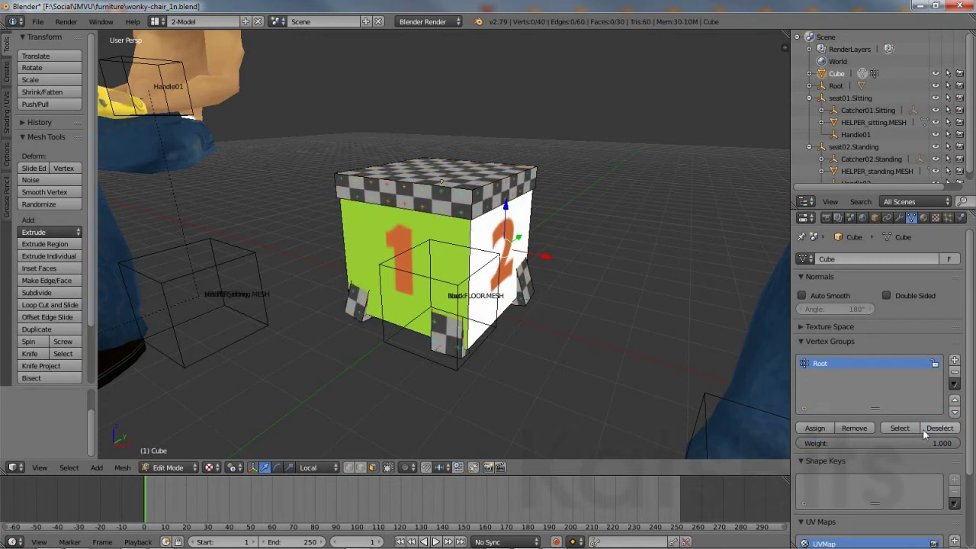
{"action": "left_click", "coordinate": [900, 428]}
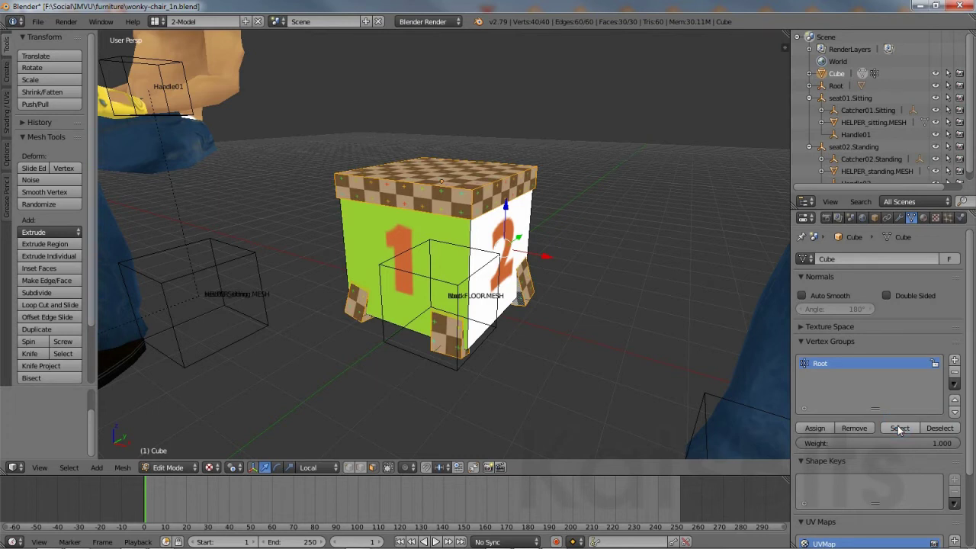
{"action": "left_click", "coordinate": [947, 427]}
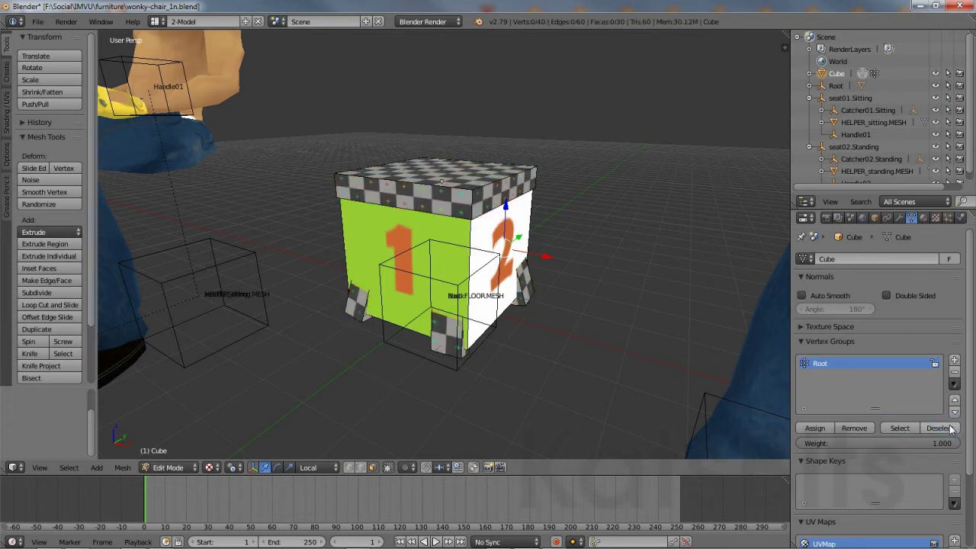
{"action": "left_click", "coordinate": [907, 430]}
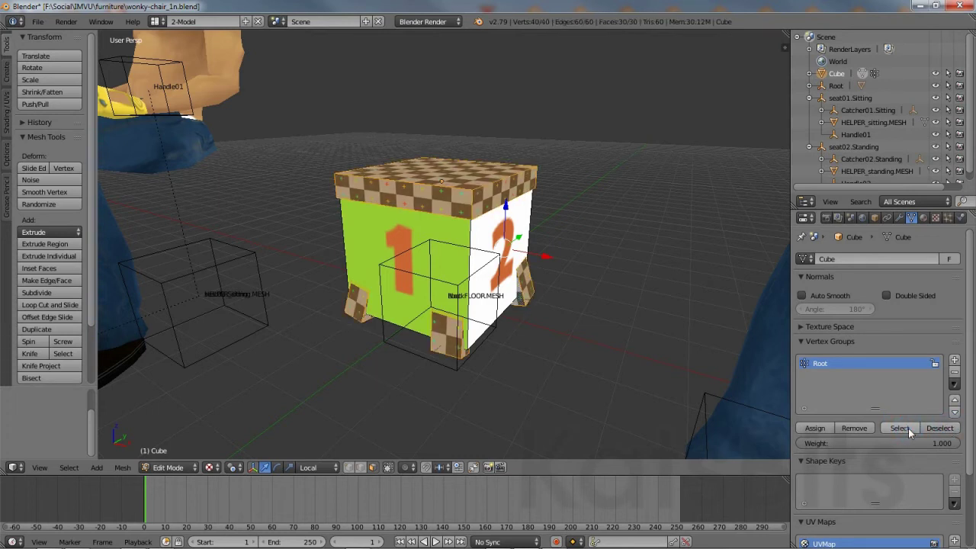
{"action": "left_click", "coordinate": [169, 469]}
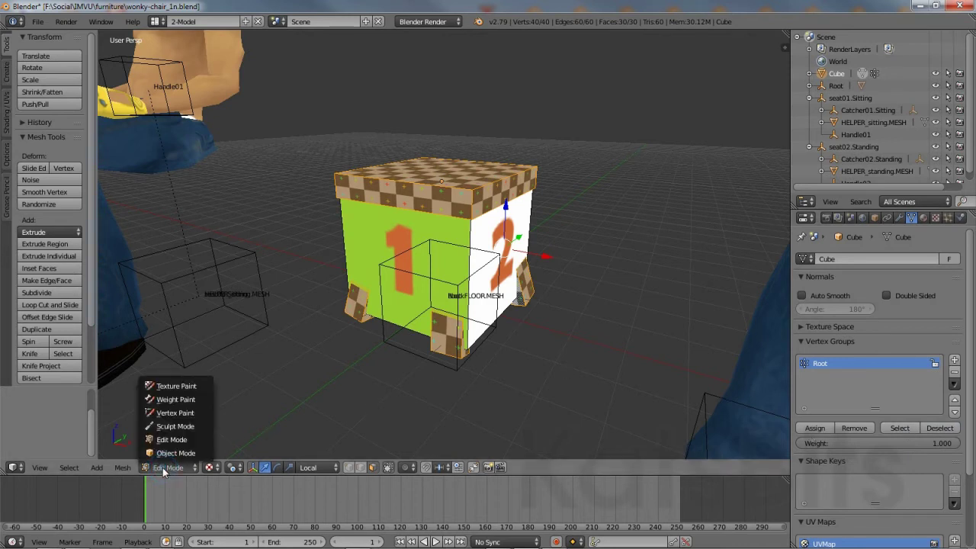
{"action": "left_click", "coordinate": [169, 453]}
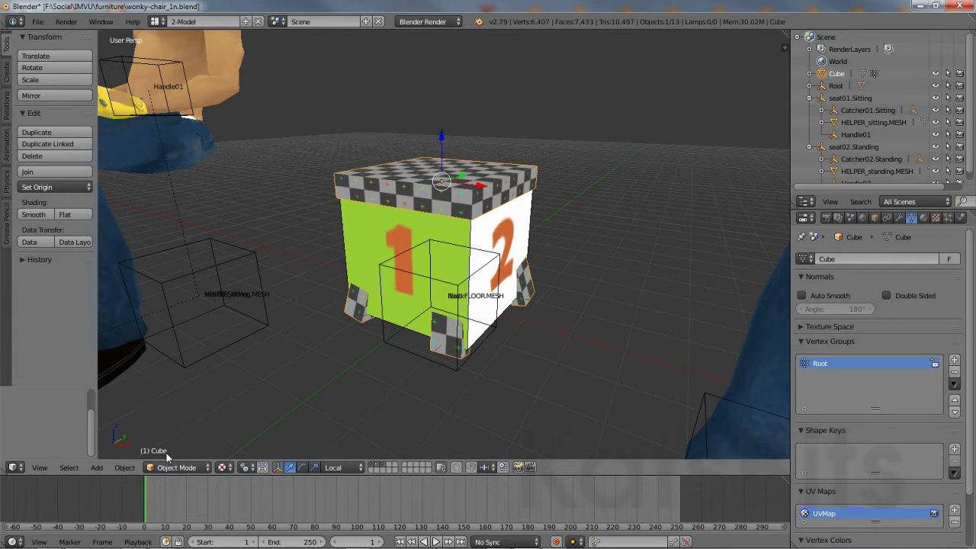
- Parent the stool mesh to the Root empty using Object (Keep Transform)
{"action": "right_click", "coordinate": [341, 178]}
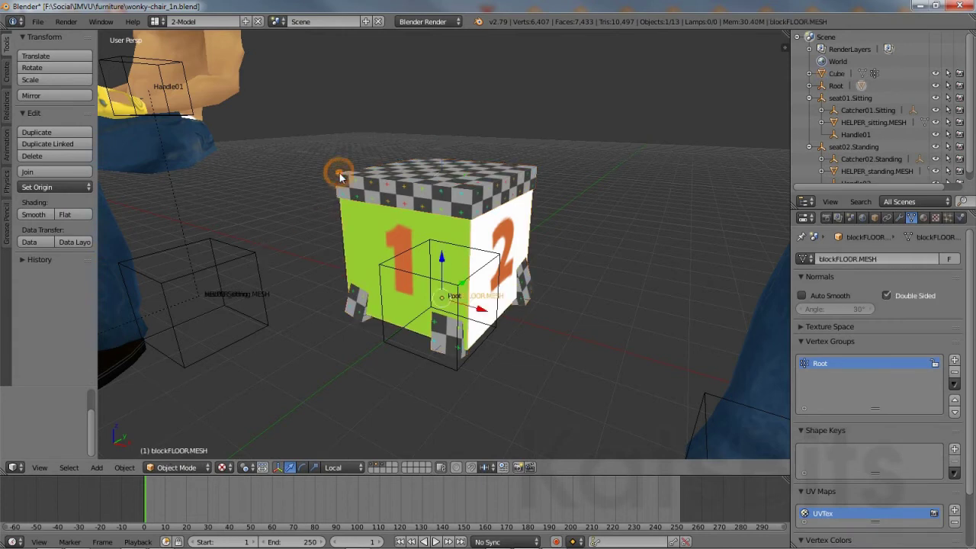
{"action": "right_click", "coordinate": [340, 177]}
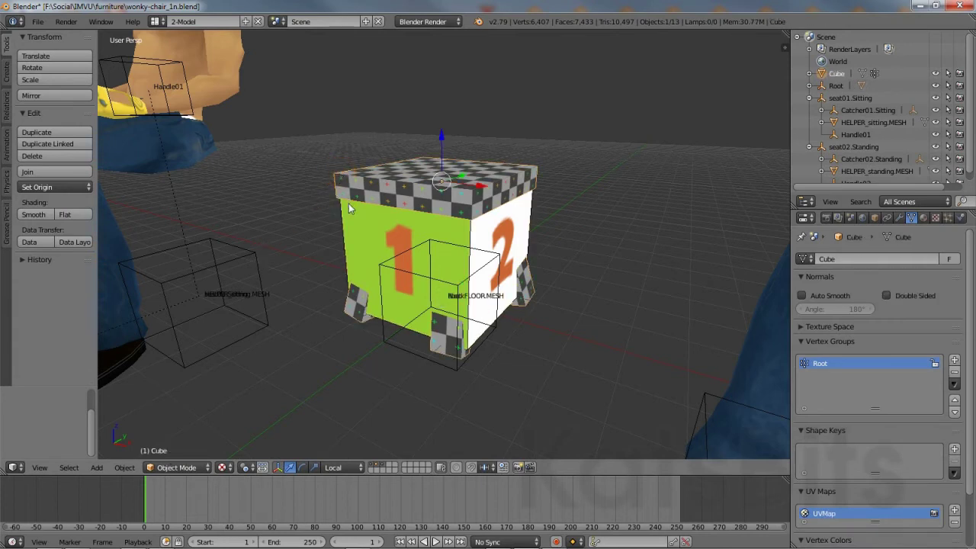
{"action": "right_click", "coordinate": [402, 345]}
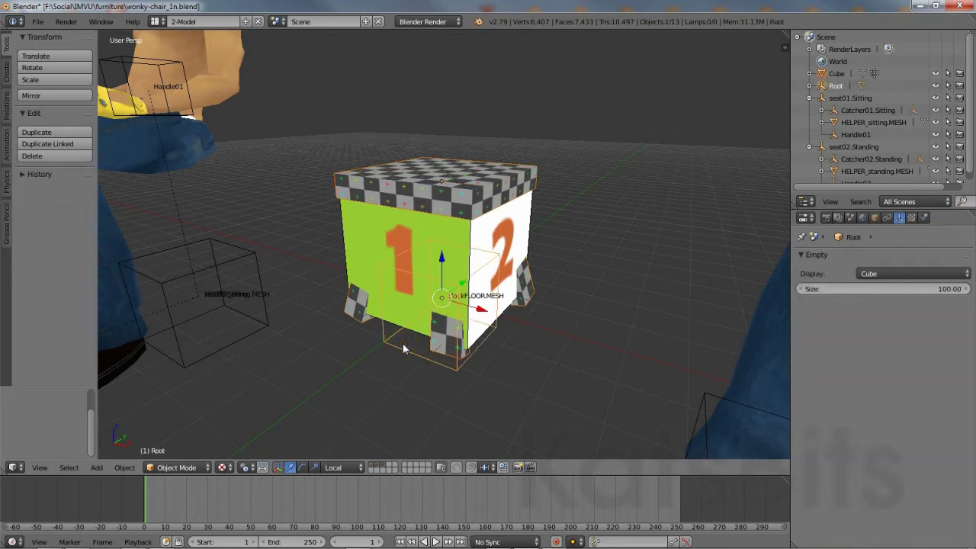
{"action": "left_click", "coordinate": [124, 468]}
{"action": "mouse_move", "coordinate": [150, 224]}
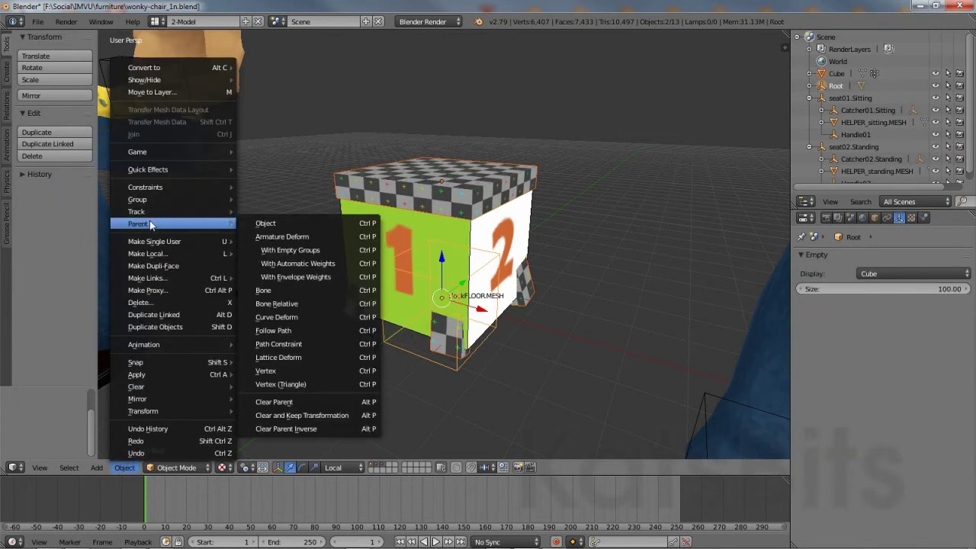
{"action": "left_click", "coordinate": [273, 224]}
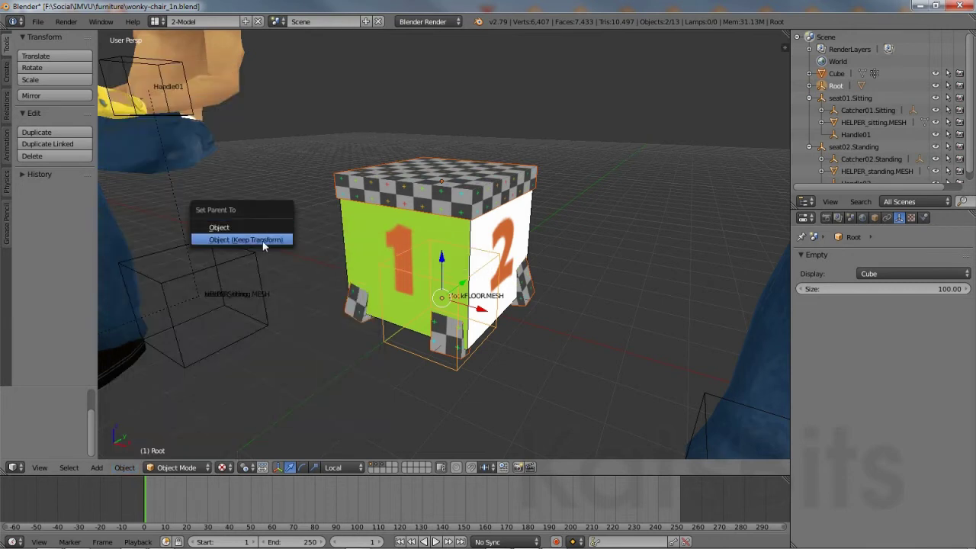
{"action": "left_click", "coordinate": [264, 241]}
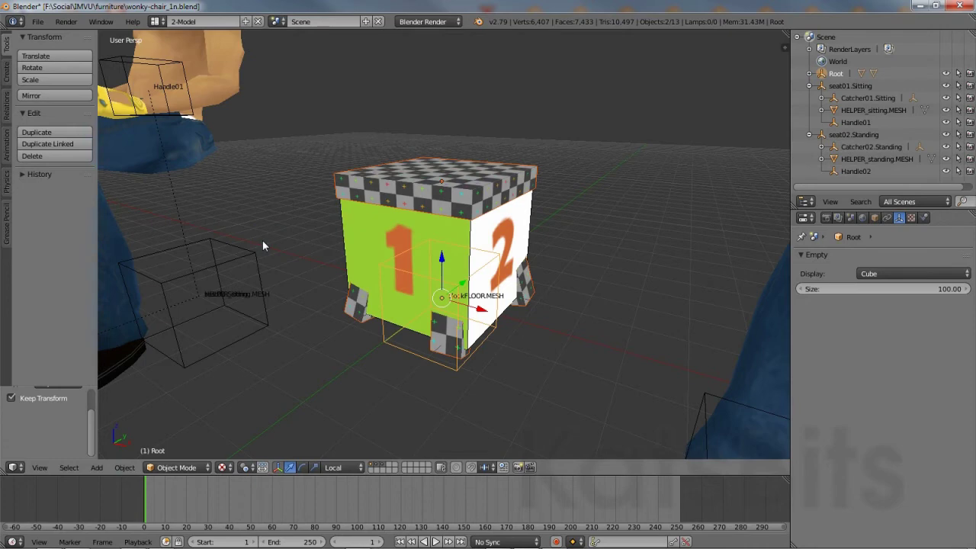
- Try moving the Root empty on its own to test whether the parented stool follows it
{"action": "left_click", "coordinate": [408, 351]}
{"action": "key", "text": "g"}
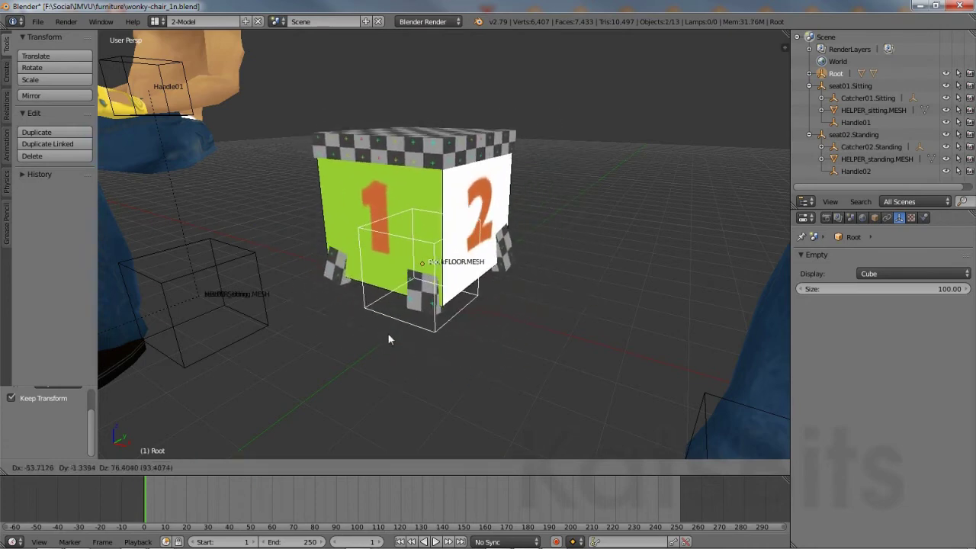
{"action": "left_click", "coordinate": [395, 327]}
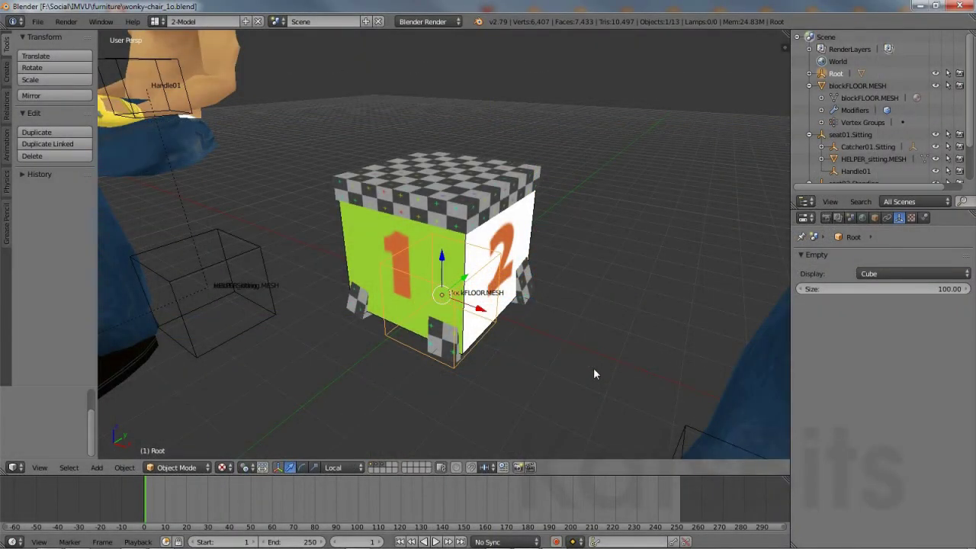
- Hide the standing helper figure together with its seat, catcher, Pitcher02.Standing and Handle02 nodes
{"action": "scroll", "coordinate": [594, 368], "scroll_direction": "down", "scroll_amount": 5}
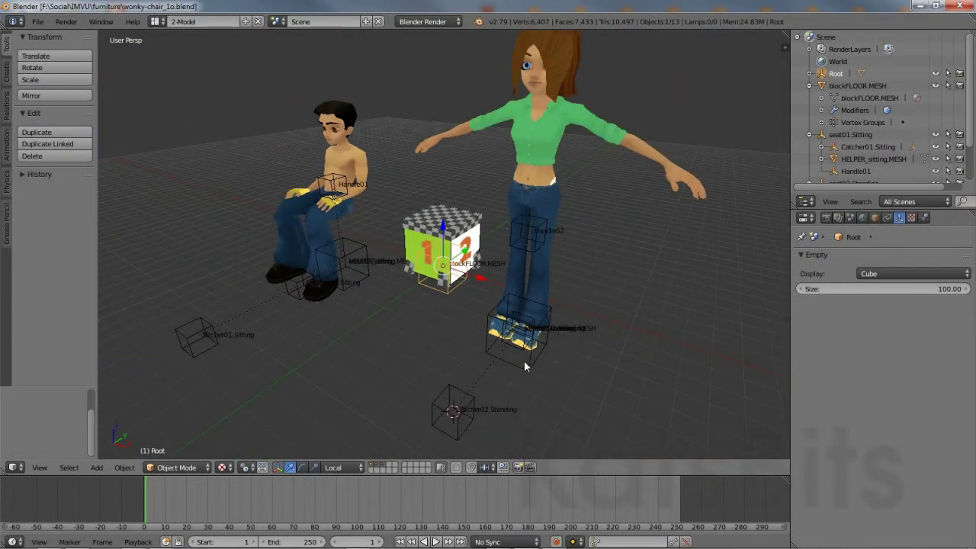
{"action": "right_click", "coordinate": [523, 365]}
{"action": "right_click", "coordinate": [518, 356], "text": "shift"}
{"action": "right_click", "coordinate": [466, 391], "text": "shift"}
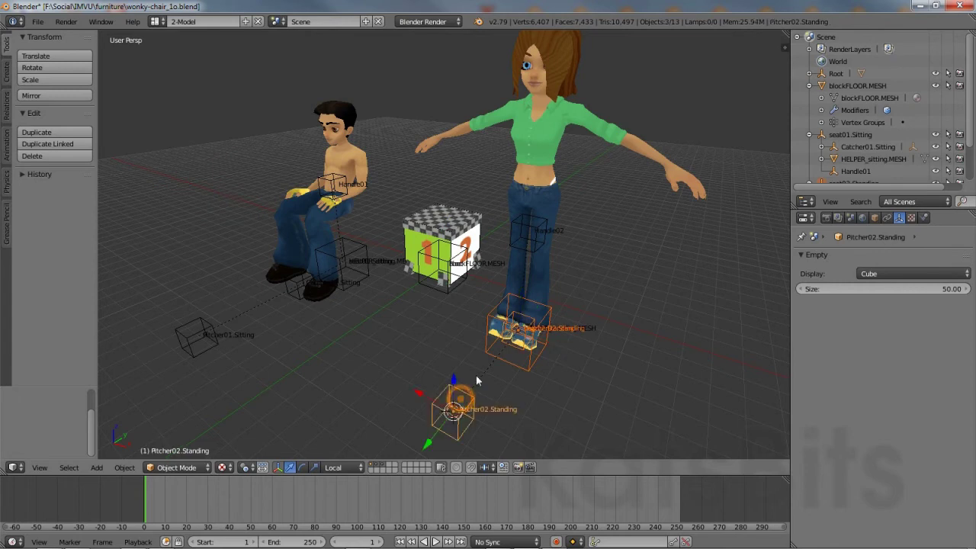
{"action": "right_click", "coordinate": [526, 245], "text": "shift"}
{"action": "right_click", "coordinate": [534, 166], "text": "shift"}
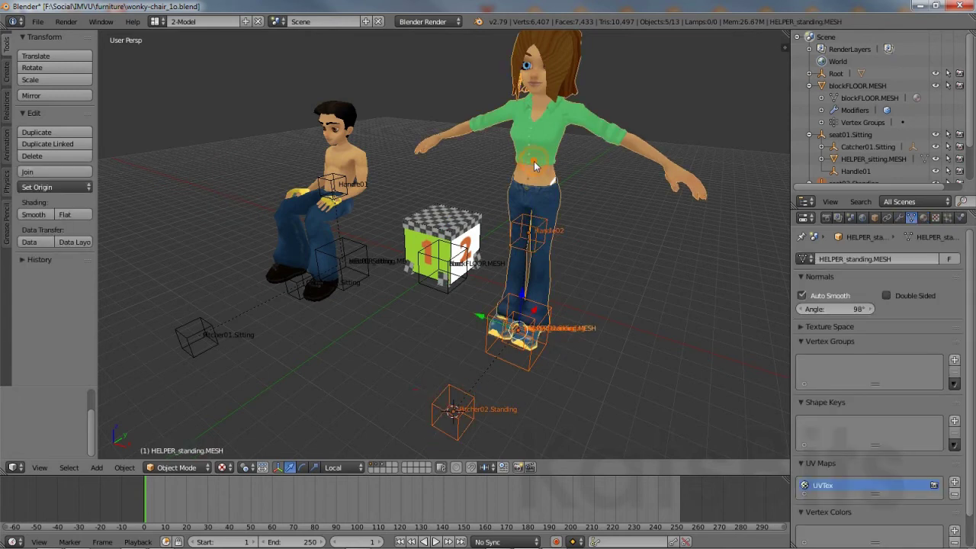
{"action": "left_click", "coordinate": [126, 469]}
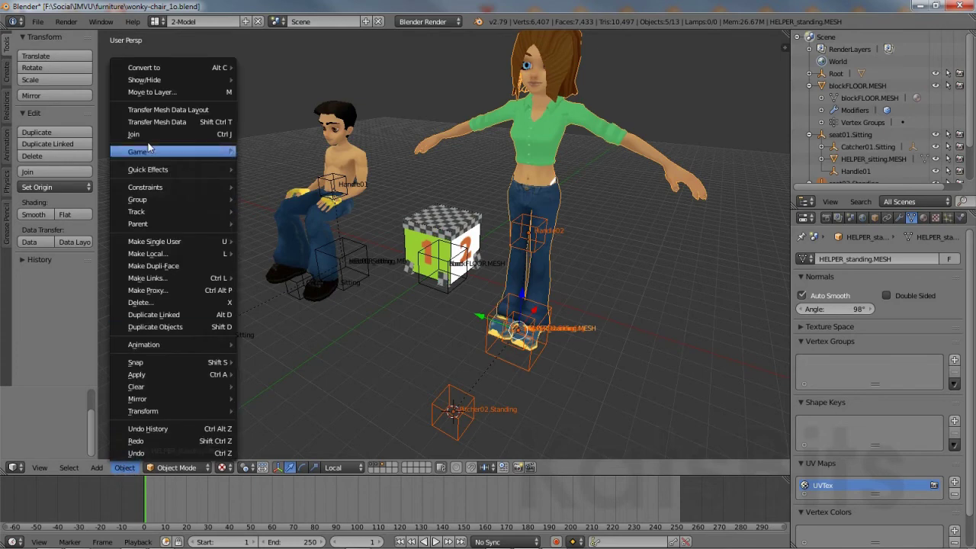
{"action": "mouse_move", "coordinate": [154, 82]}
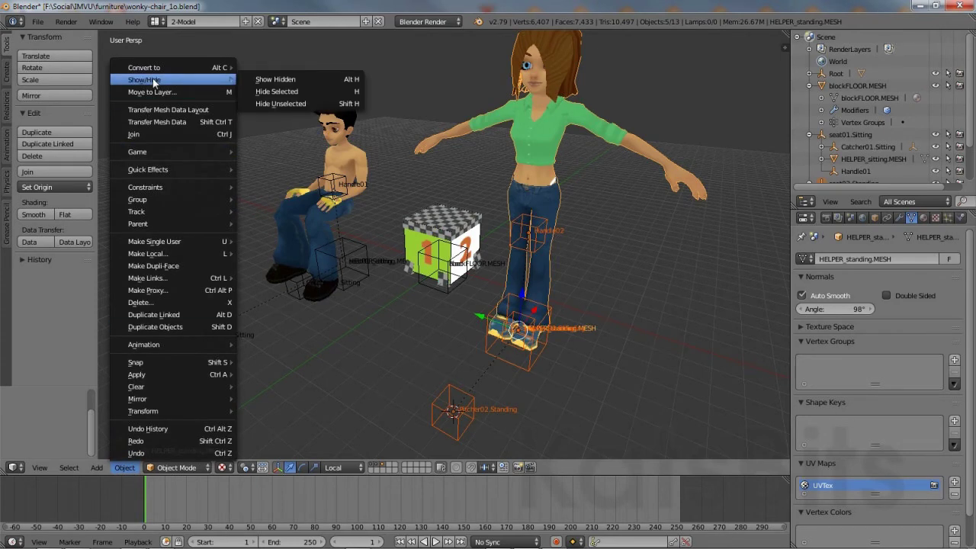
{"action": "left_click", "coordinate": [281, 93]}
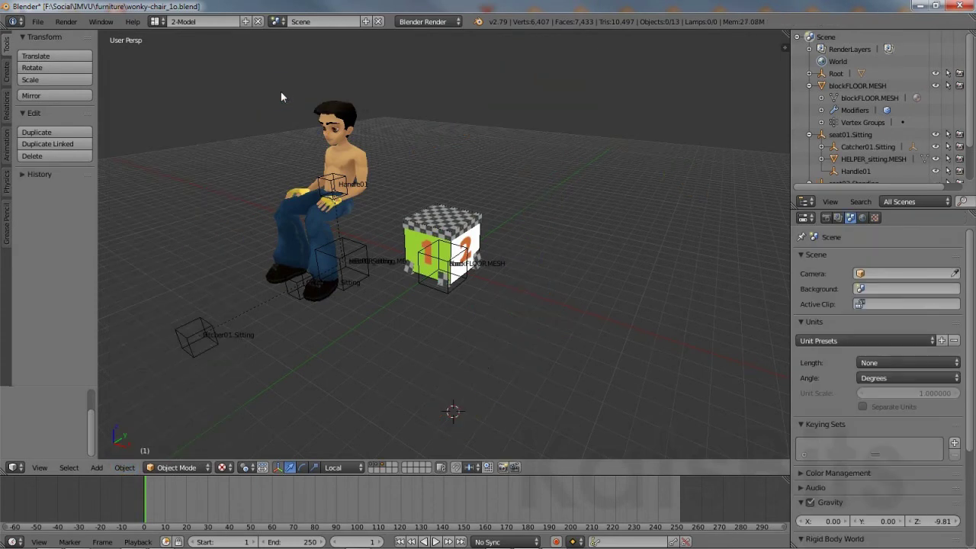
- Hide the numbered blockFLOOR.MESH box that surrounds the stool
{"action": "right_click", "coordinate": [410, 246]}
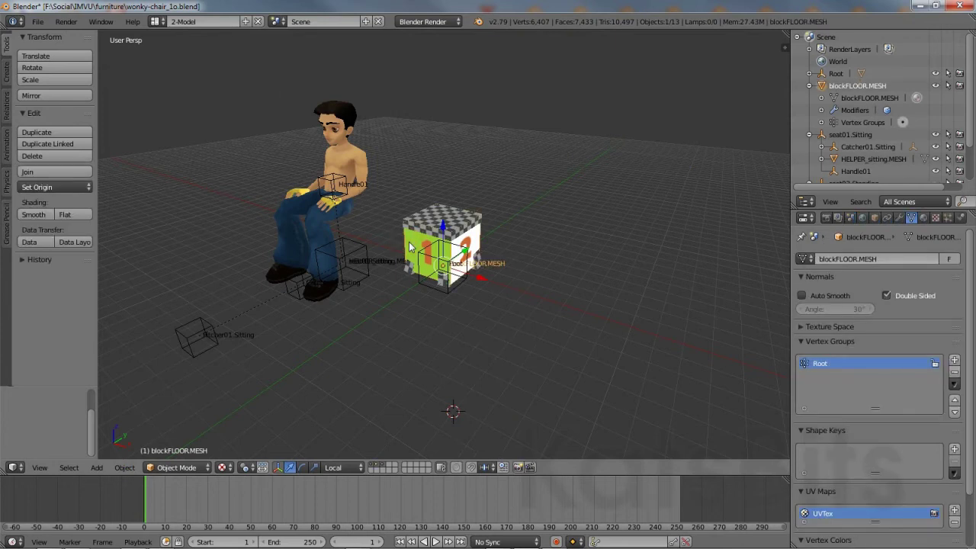
{"action": "left_click", "coordinate": [126, 469]}
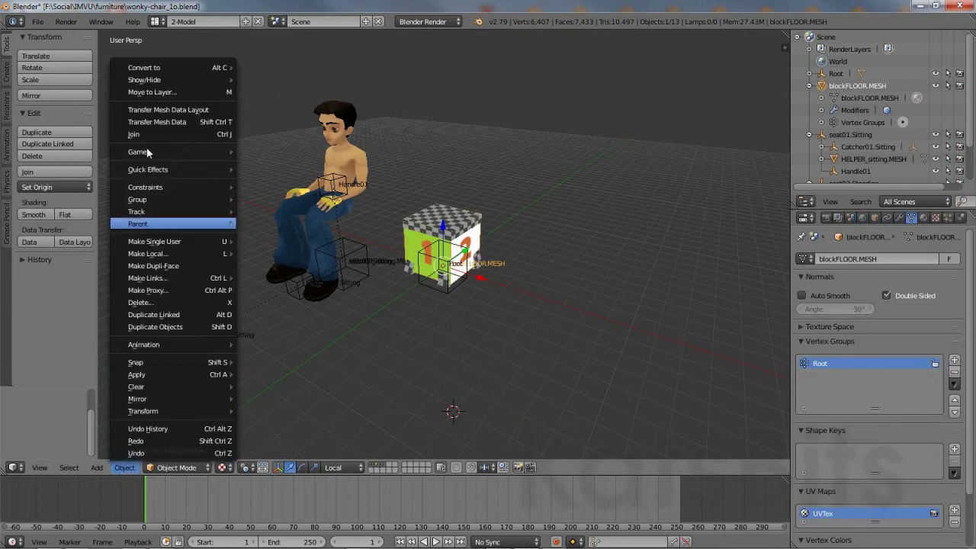
{"action": "mouse_move", "coordinate": [157, 79]}
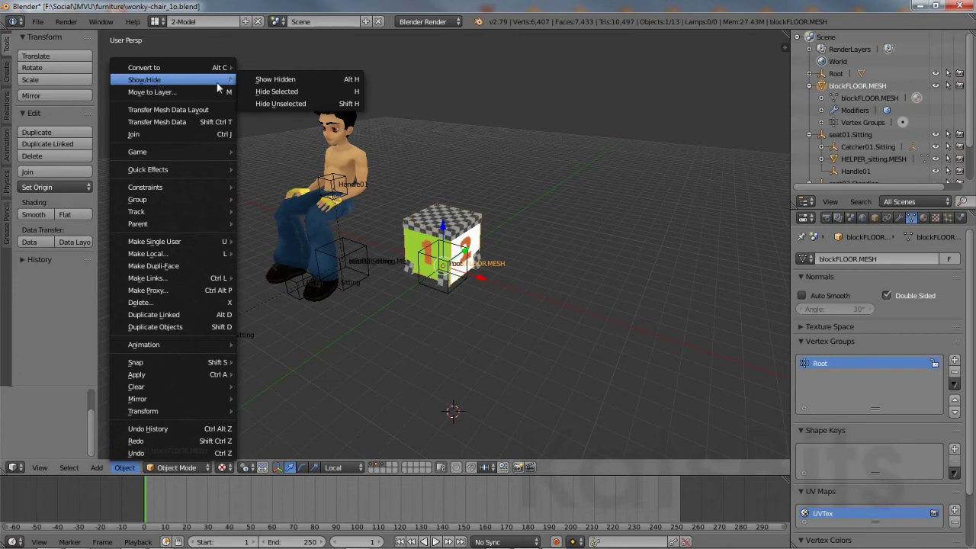
{"action": "left_click", "coordinate": [290, 93]}
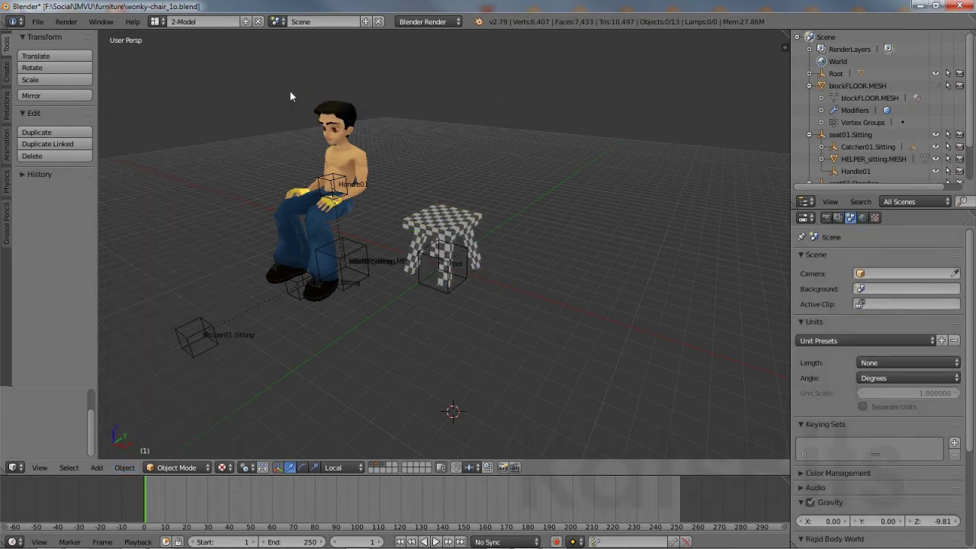
- Move the seat01.Sitting node along X and Y to seat the sitting figure on the stool, finishing with a 32.753 shift along Y
{"action": "middle_click_drag", "start_coordinate": [420, 377], "coordinate": [373, 362]}
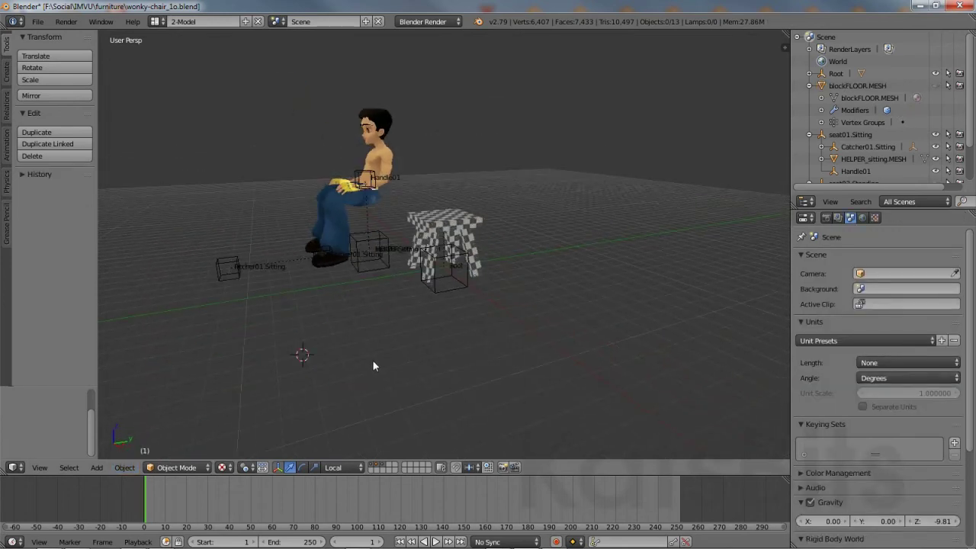
{"action": "scroll", "coordinate": [373, 361], "scroll_direction": "up", "scroll_amount": 2}
{"action": "middle_click_drag", "start_coordinate": [318, 335], "coordinate": [412, 381], "text": "shift"}
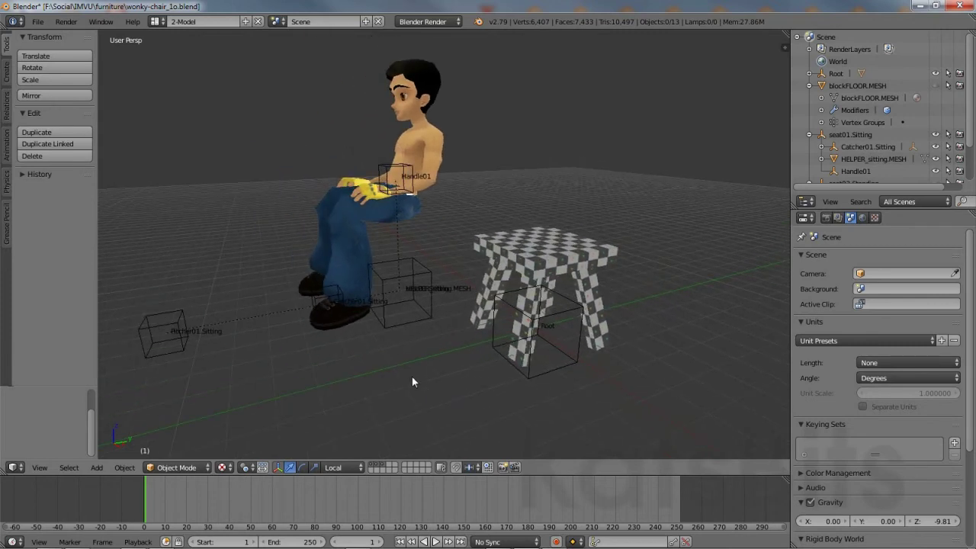
{"action": "right_click", "coordinate": [412, 324]}
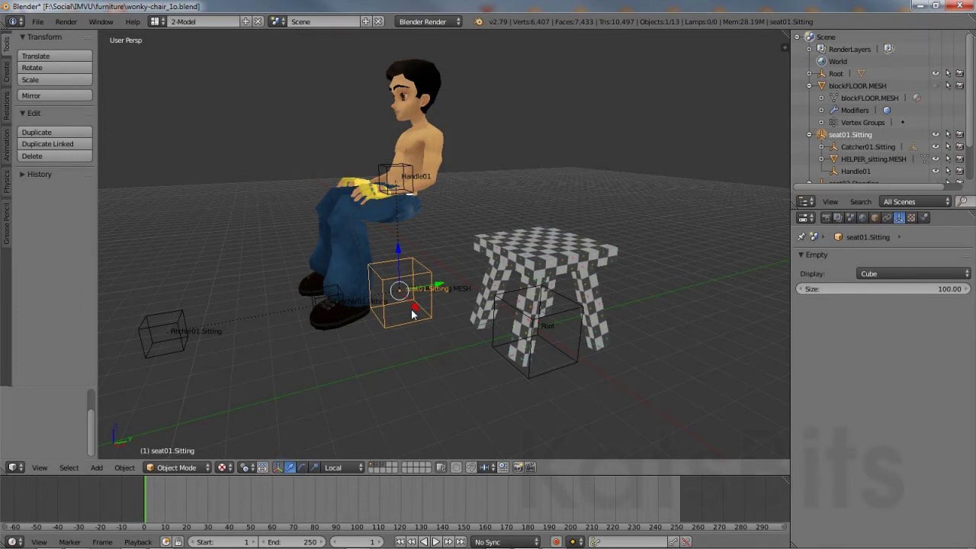
{"action": "left_click_drag", "start_coordinate": [412, 312], "coordinate": [455, 374]}
{"action": "left_click_drag", "start_coordinate": [485, 338], "coordinate": [560, 366]}
{"action": "middle_click_drag", "start_coordinate": [576, 358], "coordinate": [544, 360]}
{"action": "left_click_drag", "start_coordinate": [543, 357], "coordinate": [559, 359]}
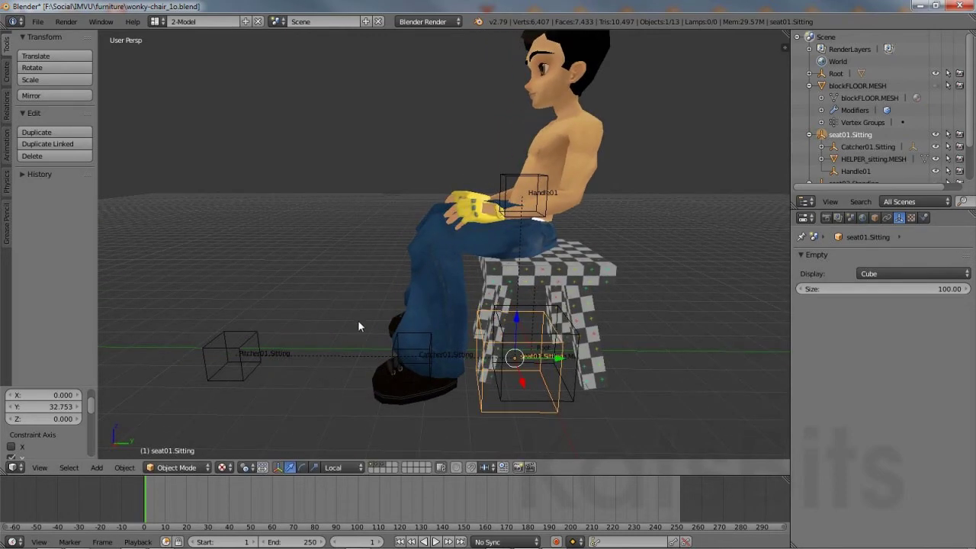
- Parent the Handle01, seat01.Sitting, Catcher01.Sitting and Pitcher01.Sitting nodes to the Root empty, using Object (Keep Transform)
{"action": "right_click", "coordinate": [504, 178]}
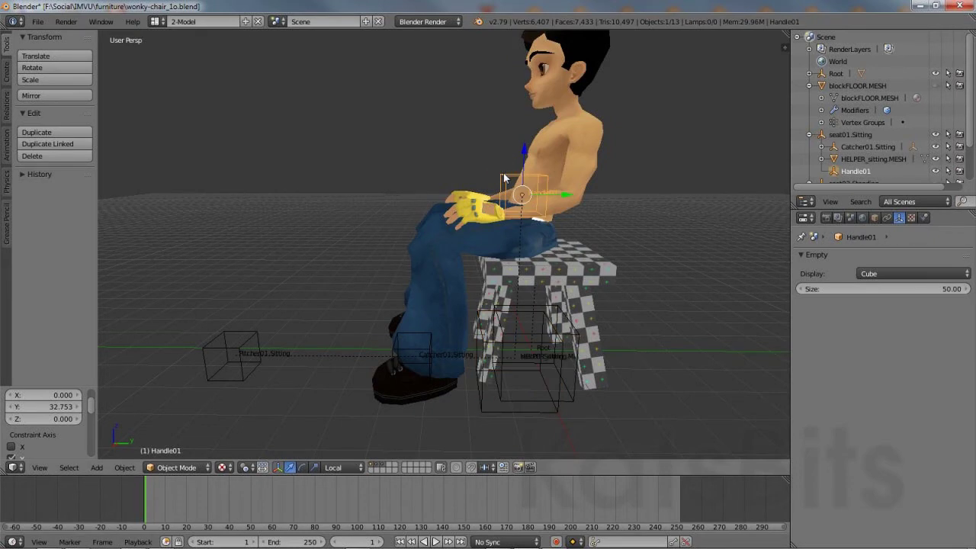
{"action": "right_click", "coordinate": [491, 411]}
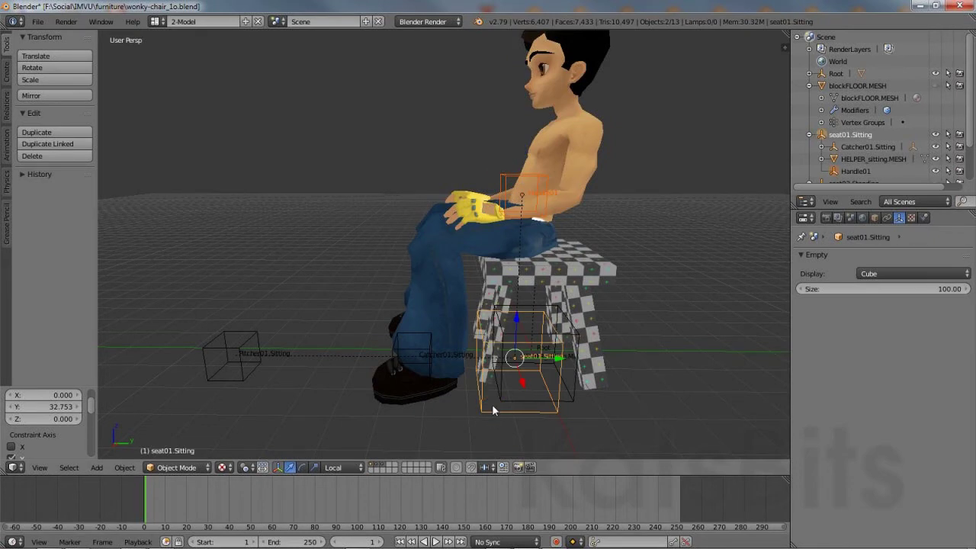
{"action": "middle_click_drag", "start_coordinate": [350, 364], "coordinate": [401, 371]}
{"action": "right_click", "coordinate": [440, 364]}
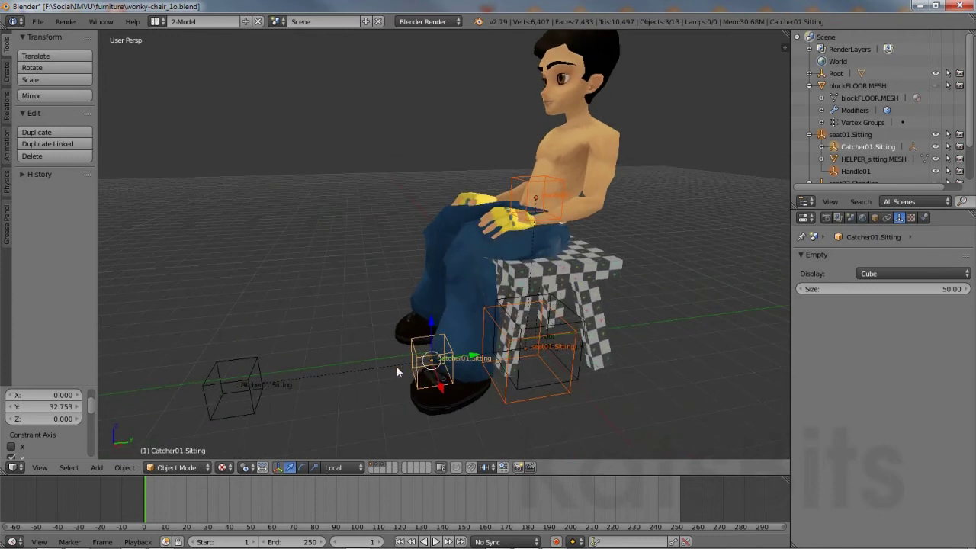
{"action": "right_click", "coordinate": [233, 385], "text": "shift"}
{"action": "right_click", "coordinate": [576, 383], "text": "shift"}
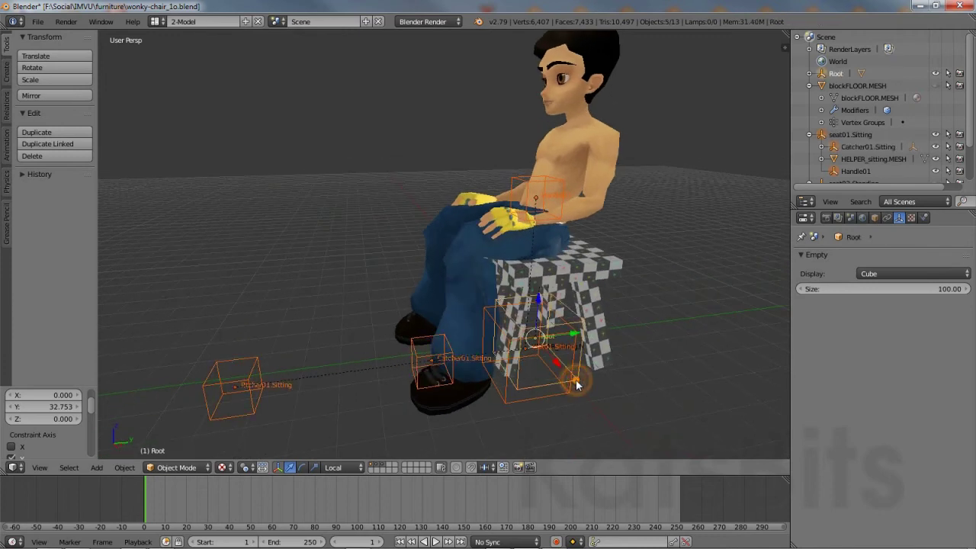
{"action": "left_click", "coordinate": [124, 467]}
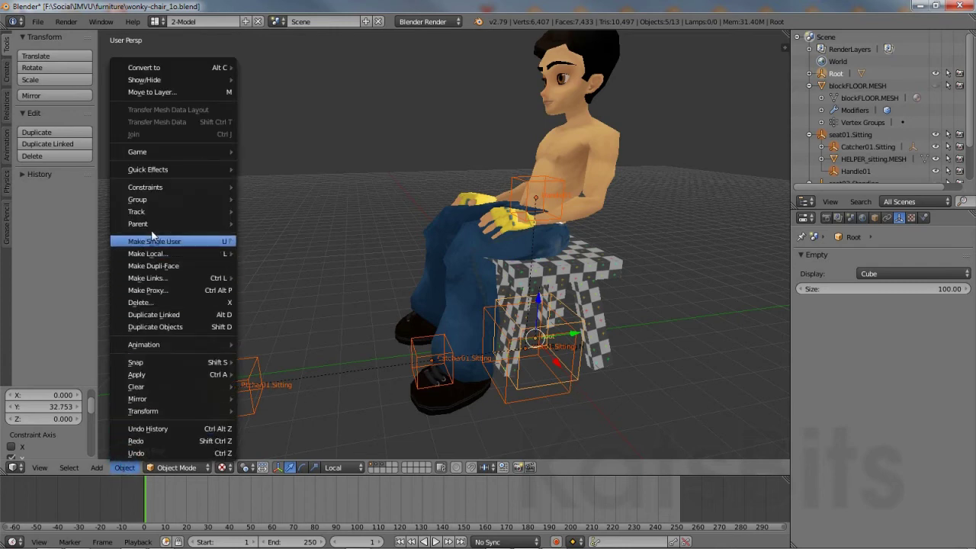
{"action": "mouse_move", "coordinate": [157, 223]}
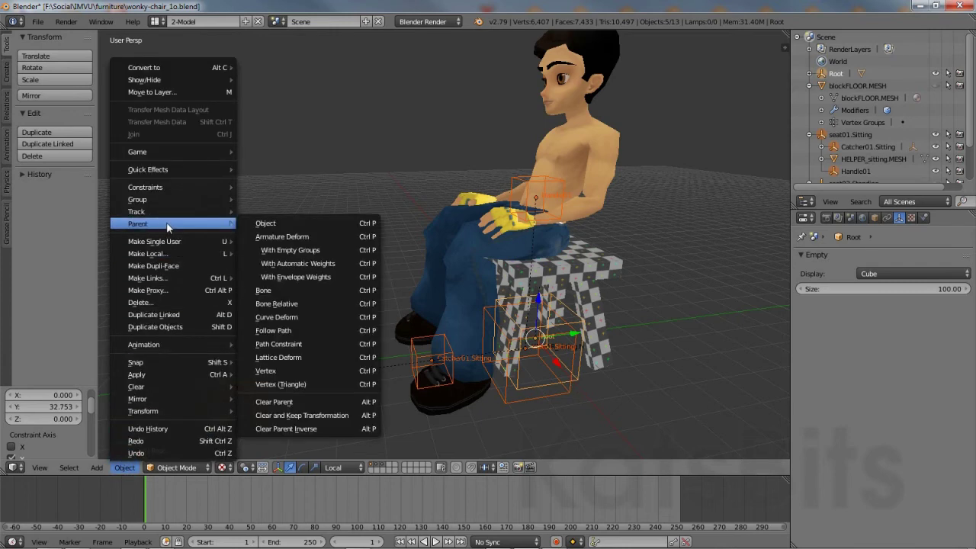
{"action": "left_click", "coordinate": [290, 224]}
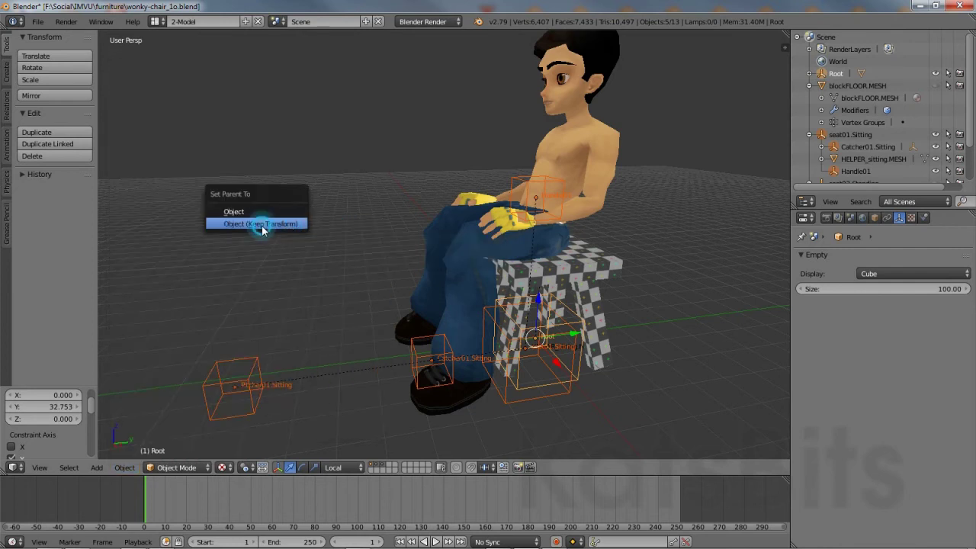
{"action": "left_click", "coordinate": [261, 225]}
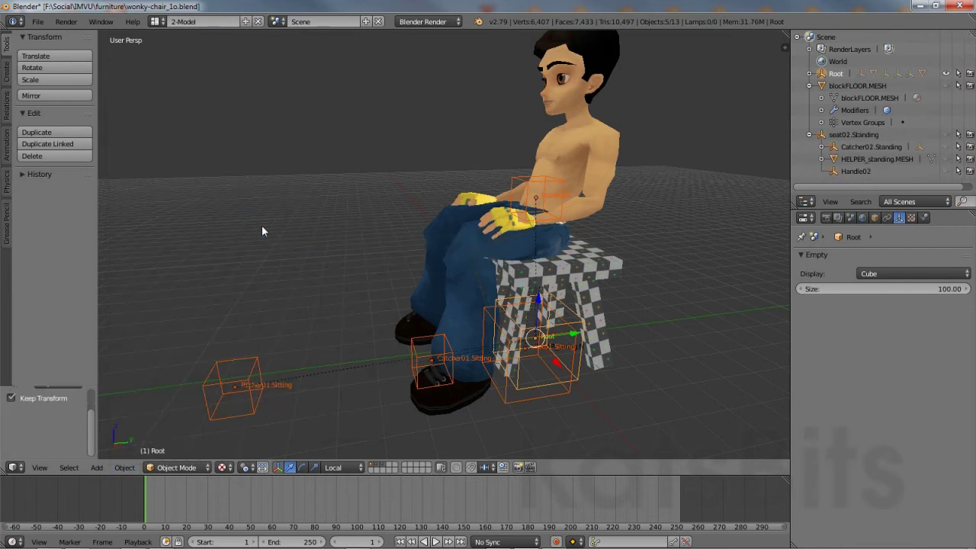
- Move the Root empty on its own to test whether the stool, sitting nodes and helper figure follow it
{"action": "right_click", "coordinate": [577, 379]}
{"action": "key", "text": "g"}
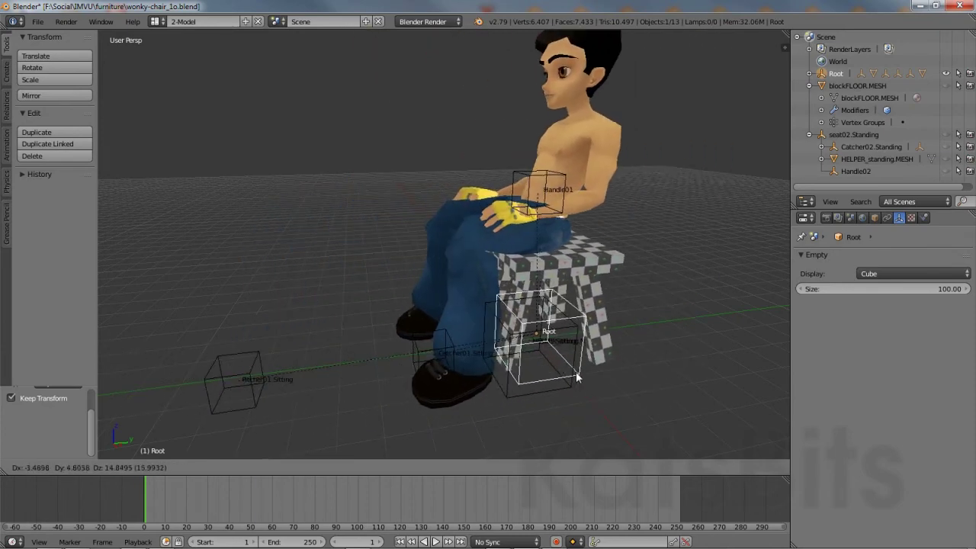
{"action": "left_click", "coordinate": [576, 370]}
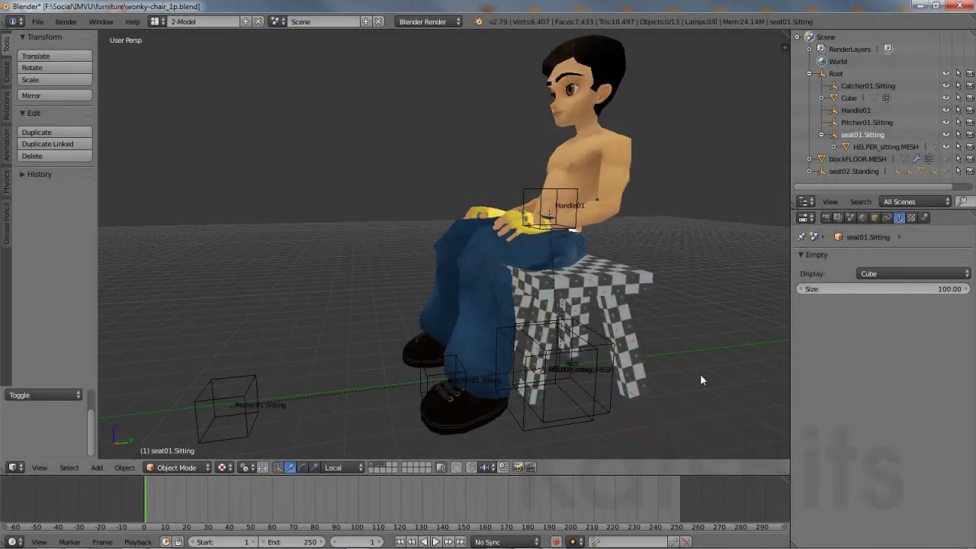
- Select the stool mesh, Handle01, Pitcher01.Sitting, Catcher01.Sitting, seat01.Sitting and Root, and start an FBX export
{"action": "right_click", "coordinate": [640, 324]}
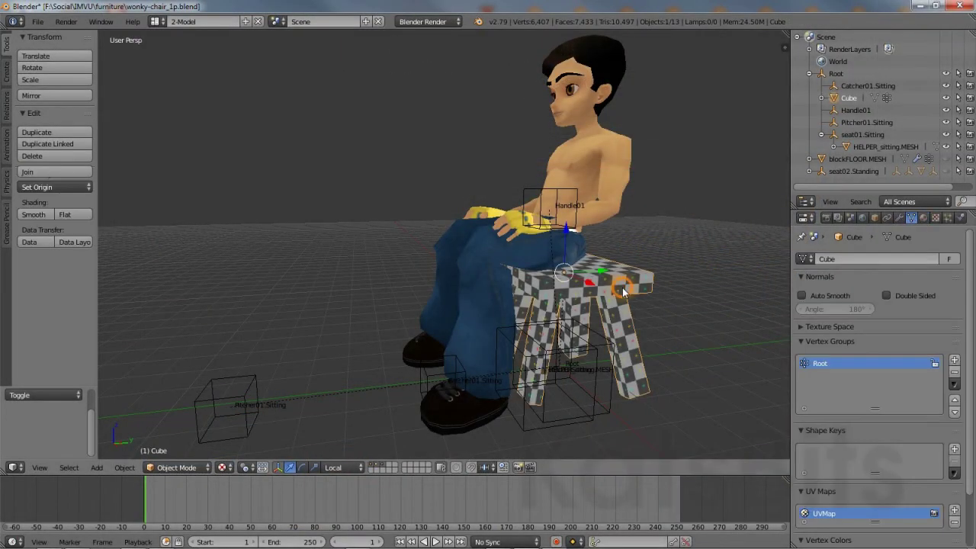
{"action": "right_click", "coordinate": [517, 191], "text": "shift"}
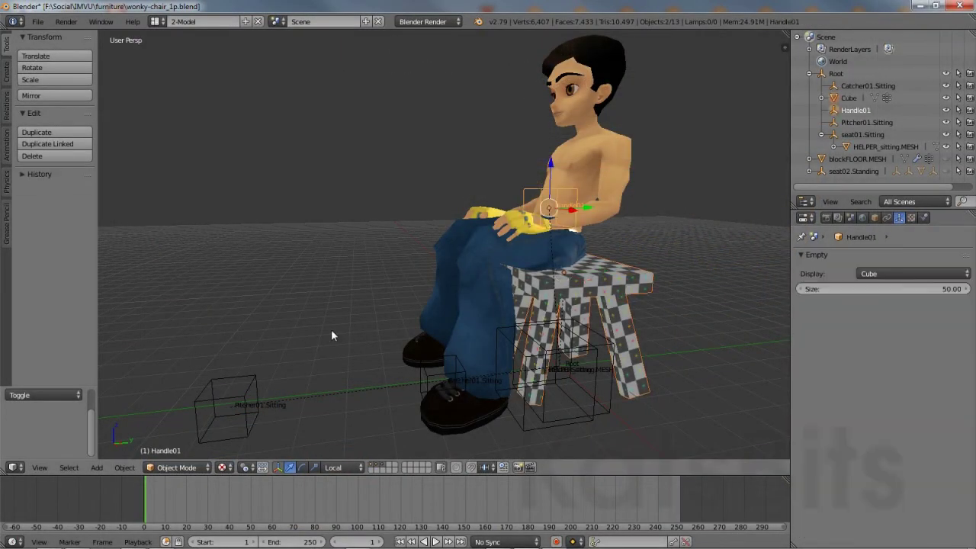
{"action": "right_click", "coordinate": [229, 406], "text": "shift"}
{"action": "right_click", "coordinate": [424, 381], "text": "shift"}
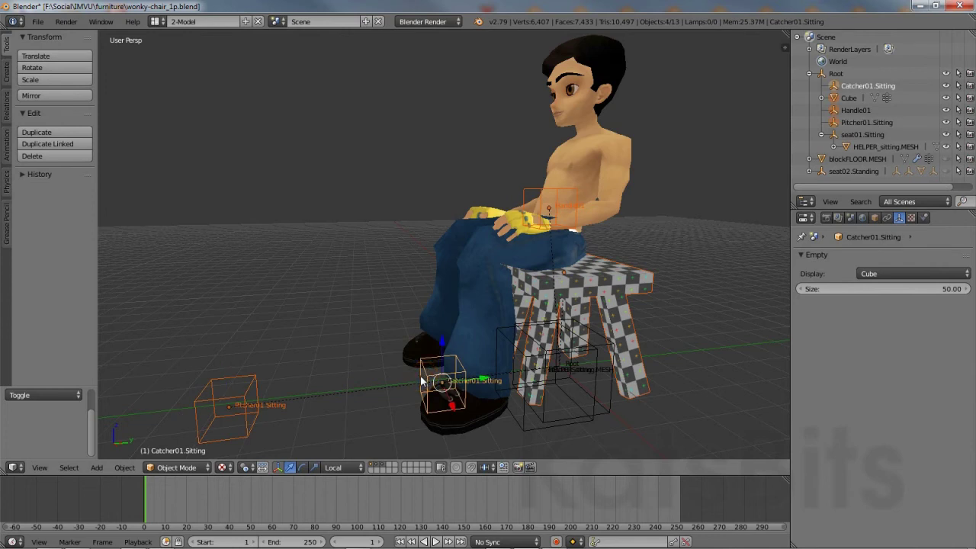
{"action": "right_click", "coordinate": [524, 424], "text": "shift"}
{"action": "right_click", "coordinate": [603, 421], "text": "shift"}
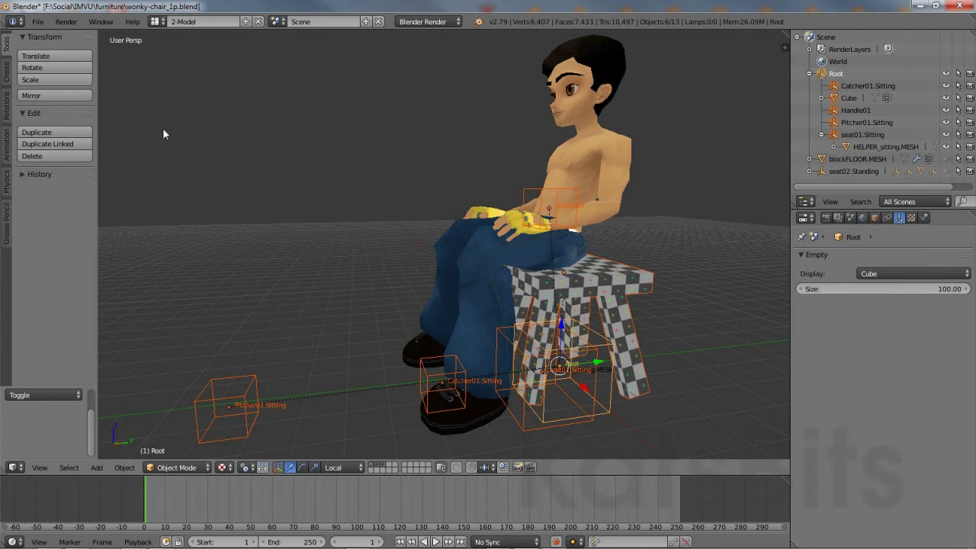
{"action": "left_click", "coordinate": [38, 21]}
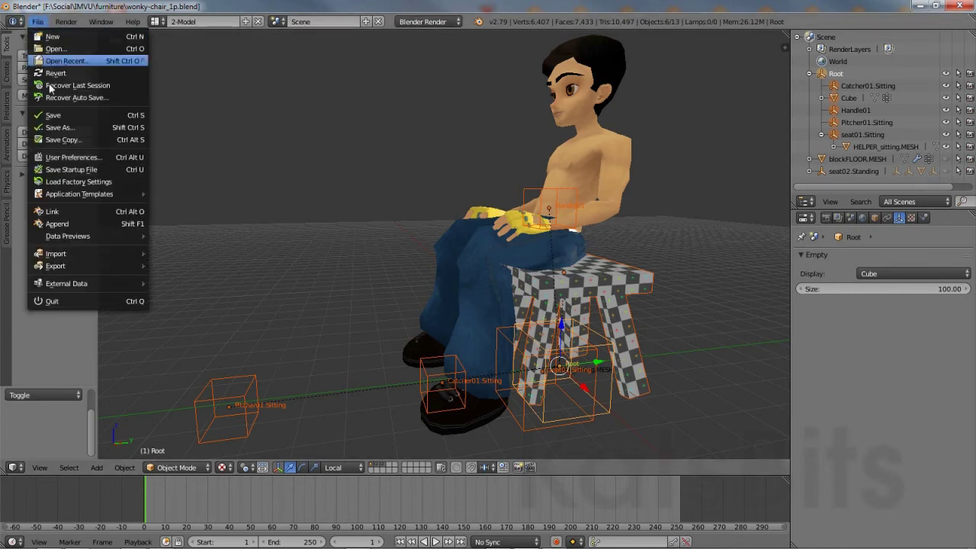
{"action": "mouse_move", "coordinate": [65, 265]}
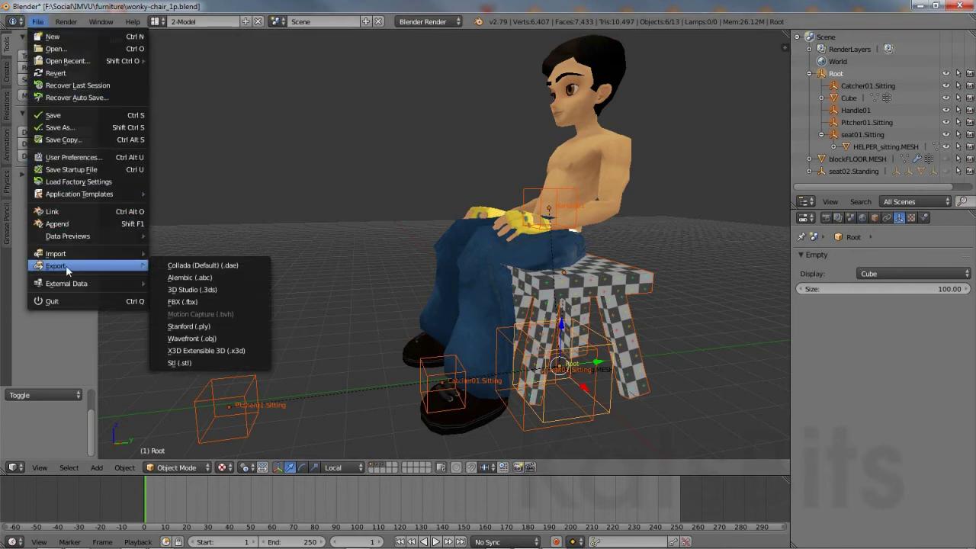
{"action": "left_click", "coordinate": [194, 305]}
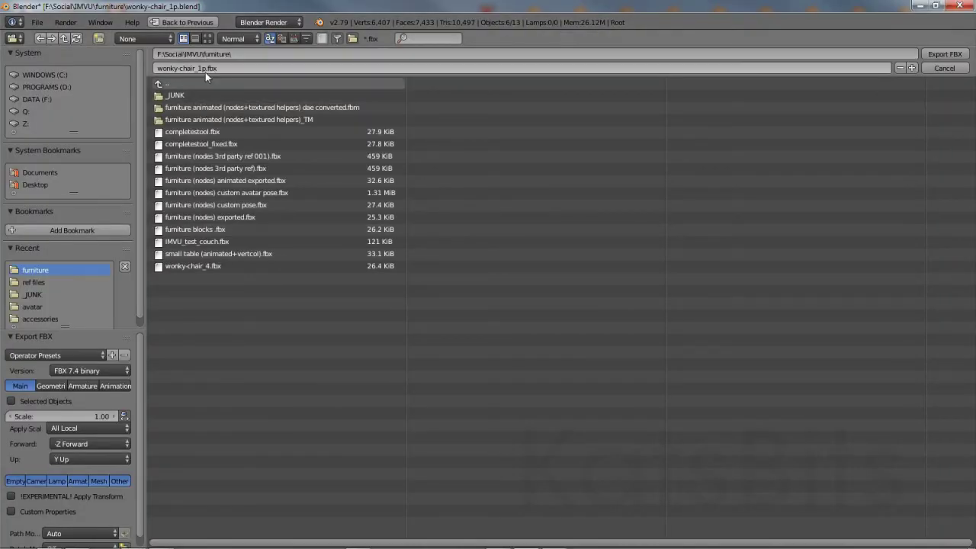
- Name the FBX export file wonky-chair.fbx in the furniture folder
{"action": "left_click", "coordinate": [234, 74]}
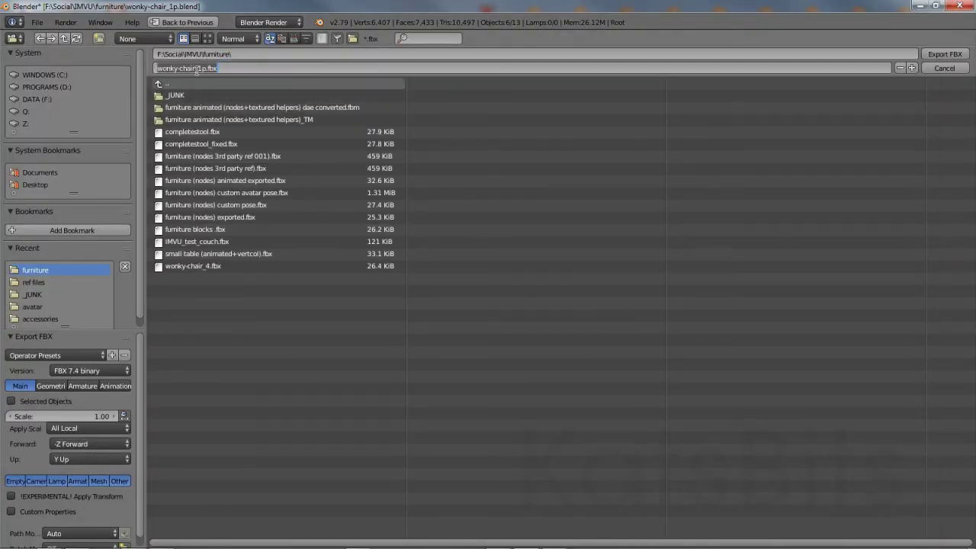
{"action": "left_click", "coordinate": [200, 70]}
{"action": "key", "text": "BackSpace"}
{"action": "key", "text": "Delete"}
{"action": "key", "text": "Delete"}
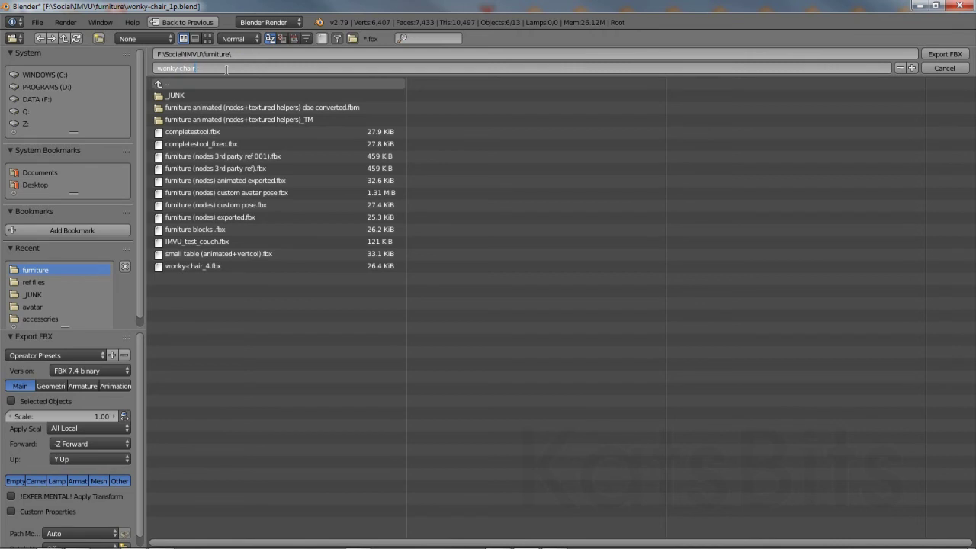
{"action": "key", "text": "Return"}
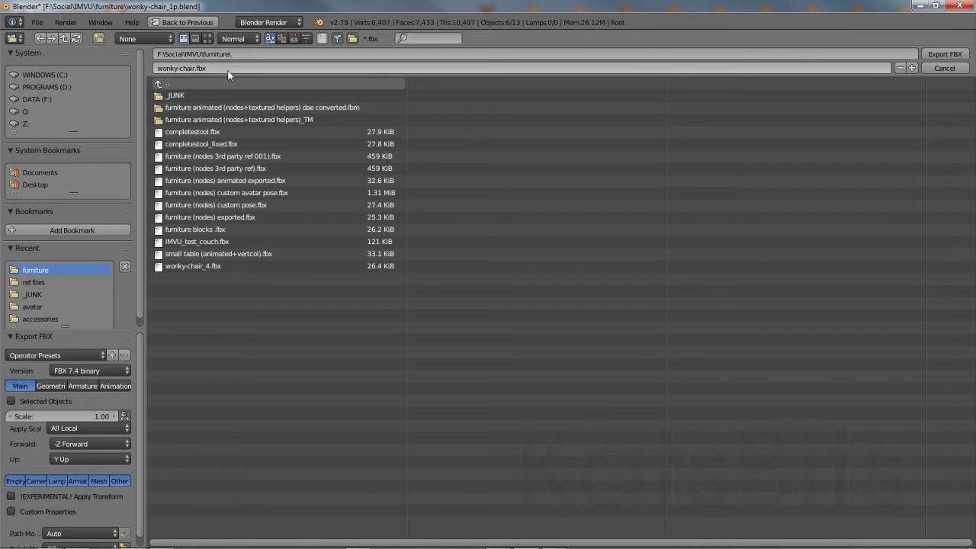
- Export the FBX with Selected Objects enabled and both Apply Modifiers and Add Leaf Bones disabled
{"action": "left_click", "coordinate": [11, 402]}
{"action": "left_click", "coordinate": [51, 386]}
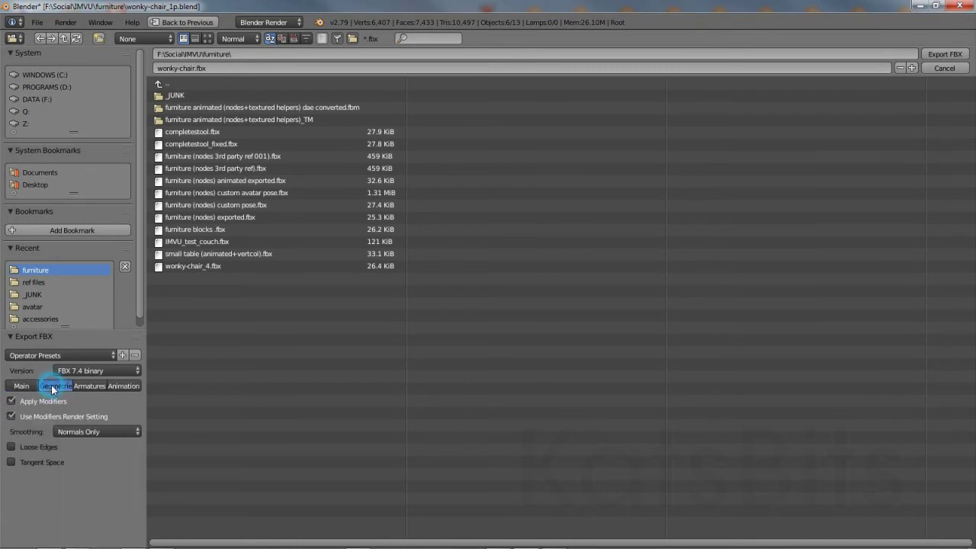
{"action": "left_click", "coordinate": [12, 402]}
{"action": "left_click", "coordinate": [90, 386]}
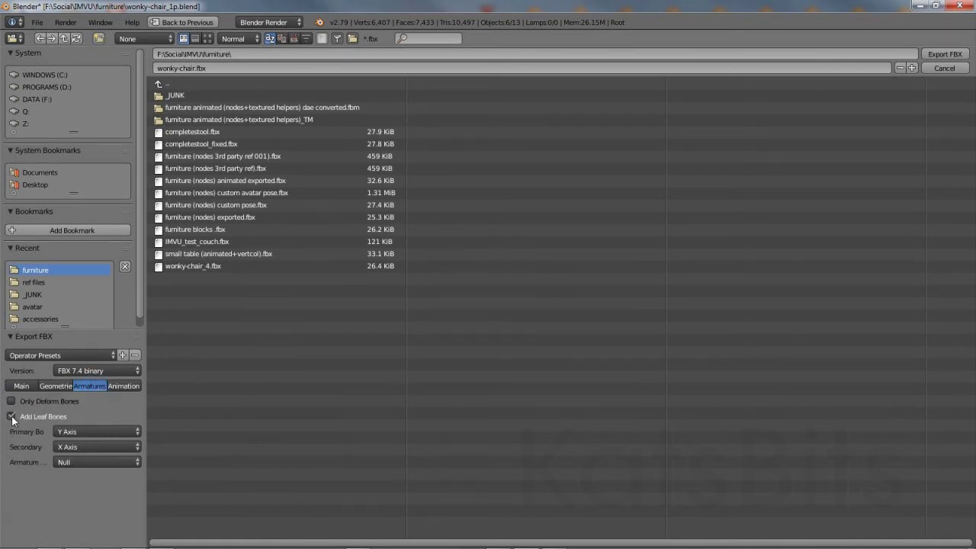
{"action": "left_click", "coordinate": [12, 416]}
{"action": "left_click", "coordinate": [125, 387]}
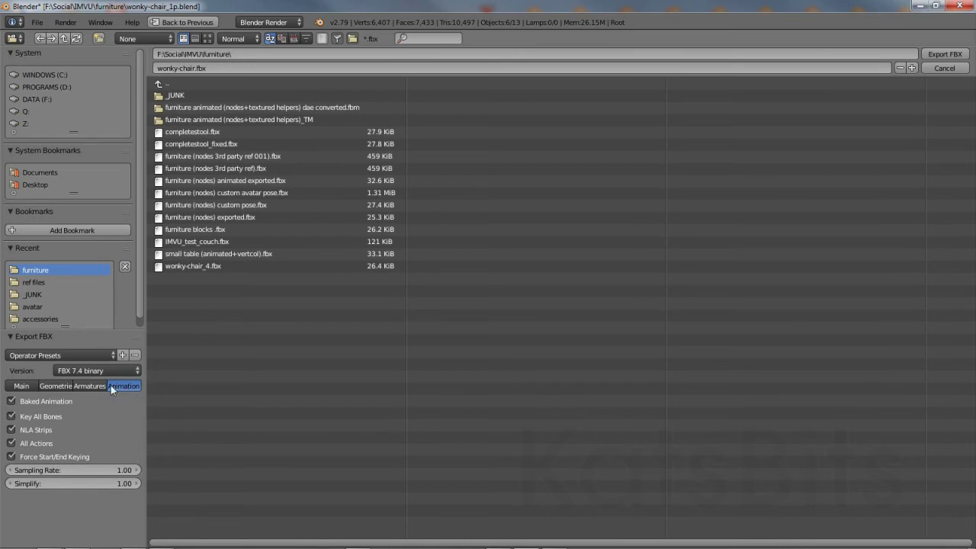
{"action": "left_click", "coordinate": [21, 386]}
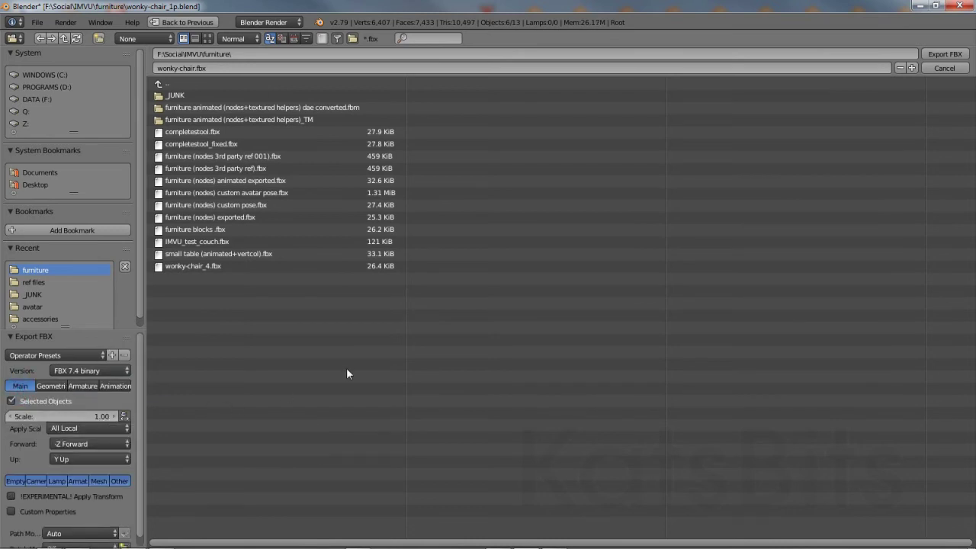
{"action": "left_click", "coordinate": [944, 54]}
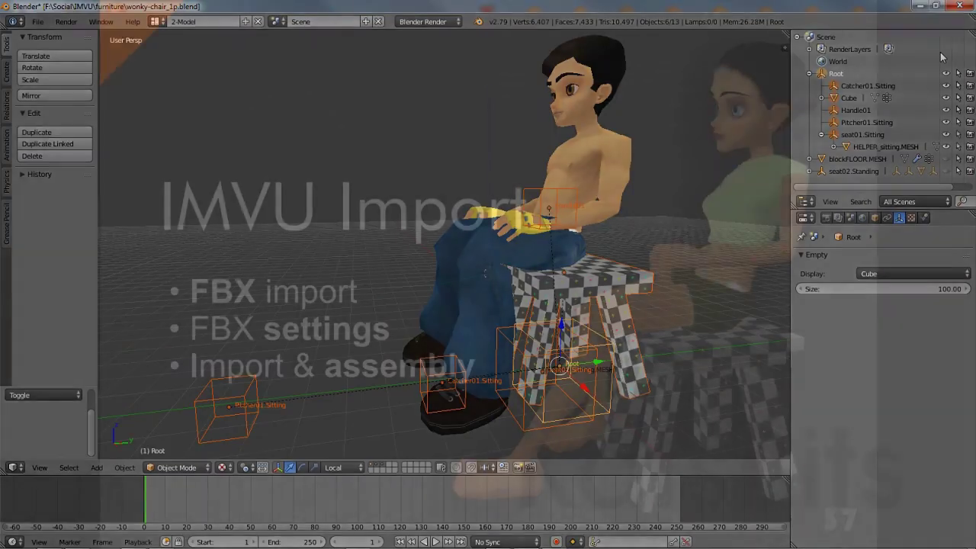
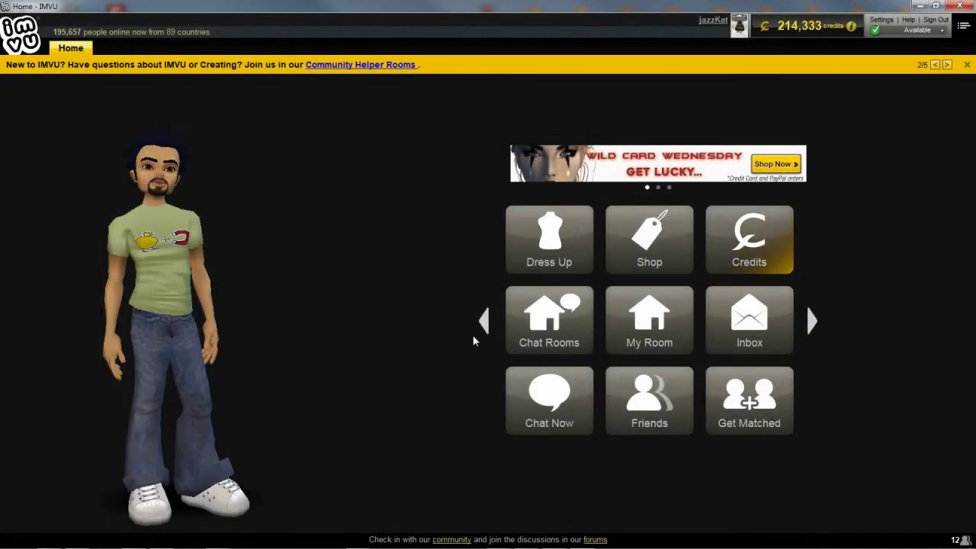
- Switch to the IMVU client and, in Create mode, derive a new product from the Furniture template with product ID 12908
{"action": "left_click", "coordinate": [484, 321]}
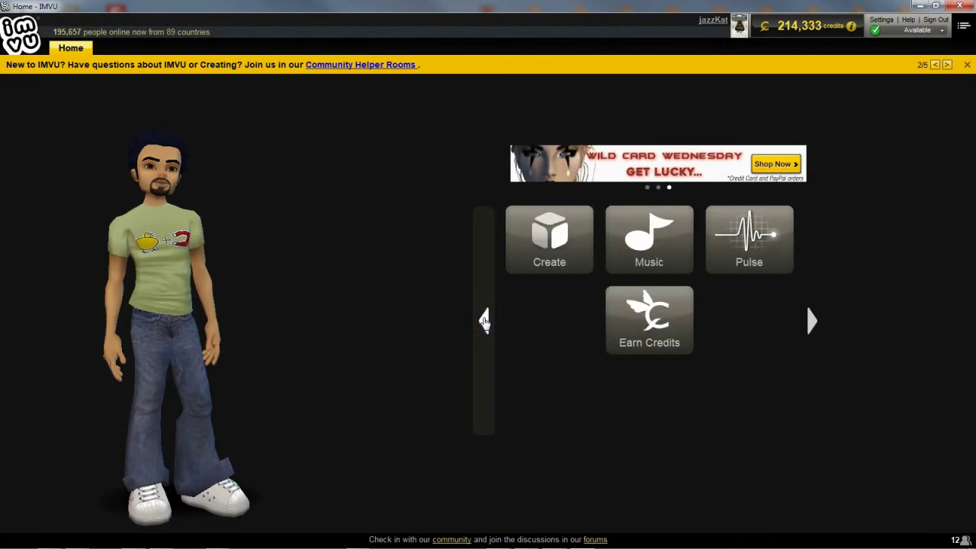
{"action": "left_click", "coordinate": [551, 233]}
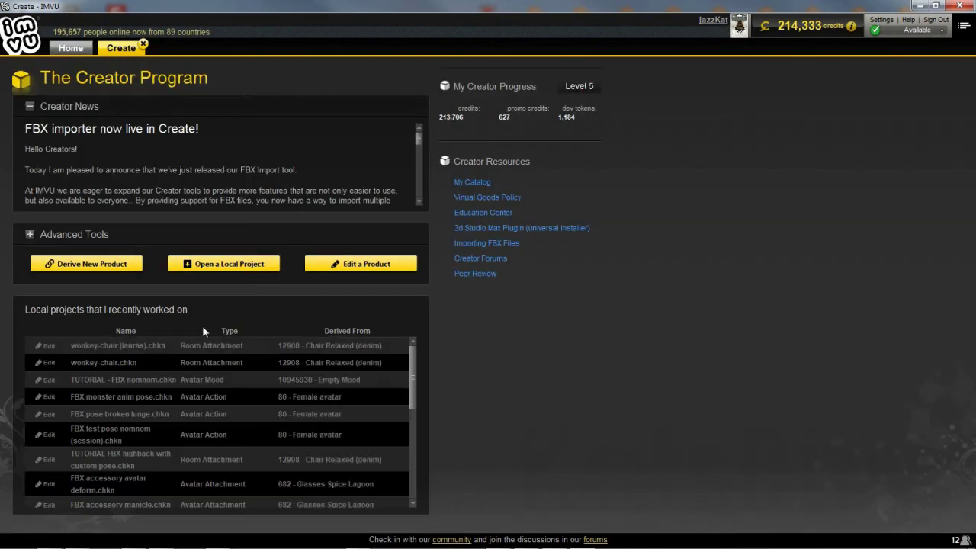
{"action": "left_click", "coordinate": [83, 264]}
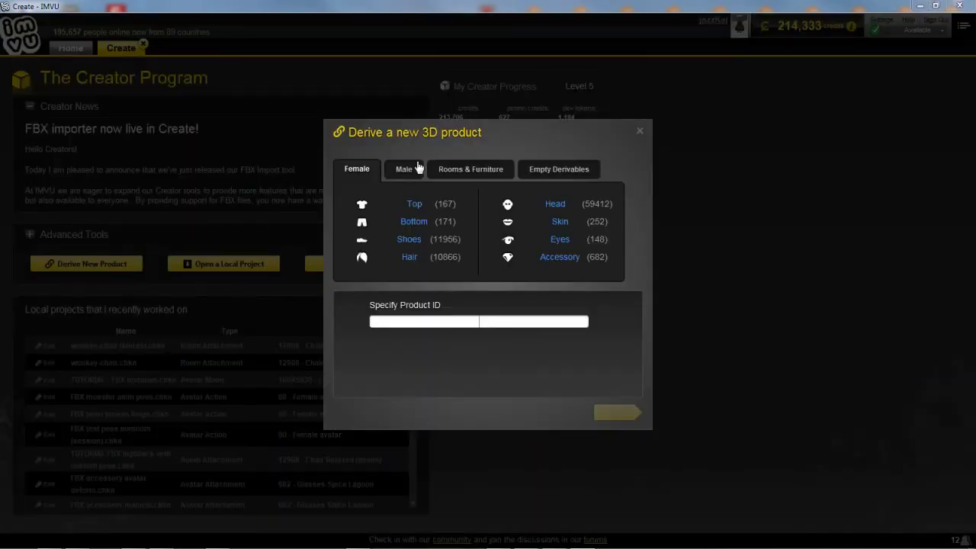
{"action": "left_click", "coordinate": [473, 170]}
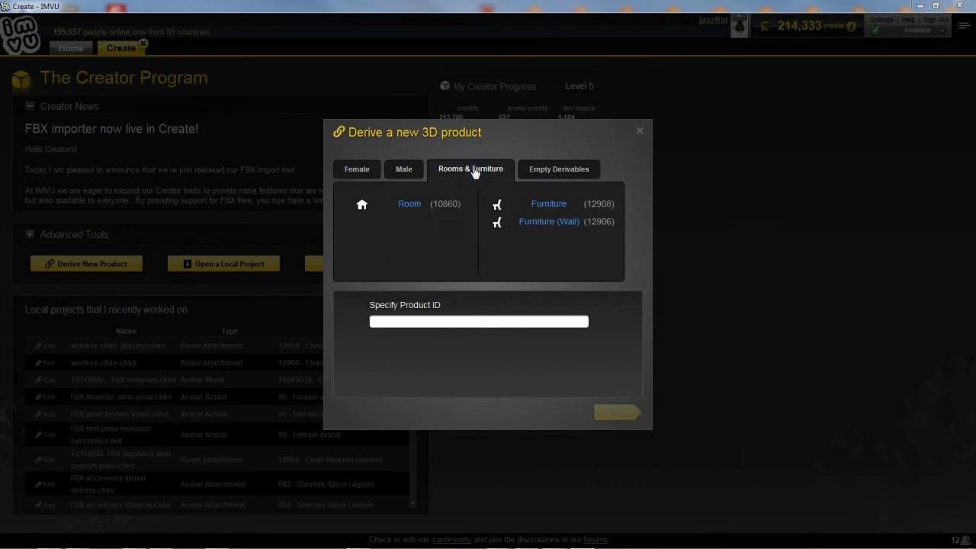
{"action": "left_click", "coordinate": [539, 204]}
{"action": "left_click", "coordinate": [563, 207]}
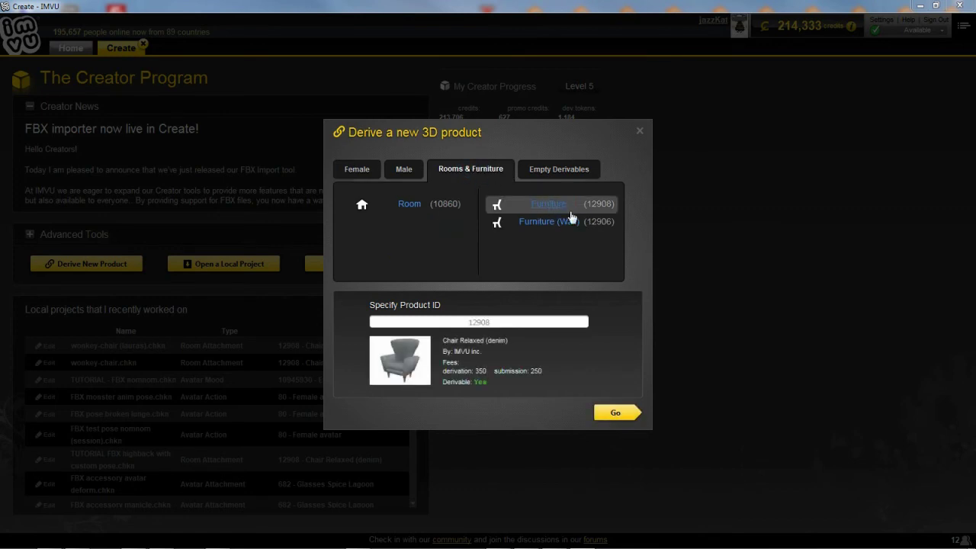
{"action": "left_click", "coordinate": [621, 412]}
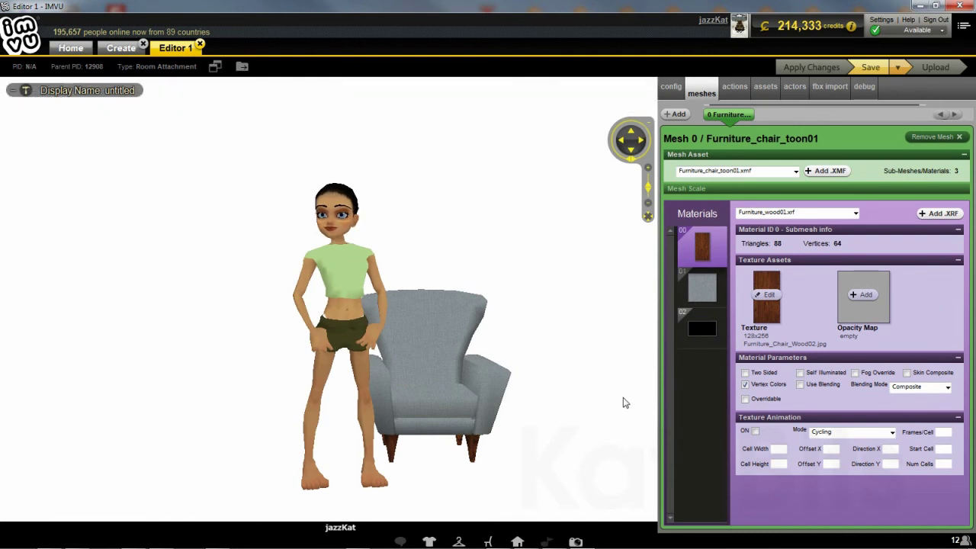
- Load wonky-chair.fbx from the furniture folder into the editor's FBX importer
{"action": "left_click", "coordinate": [834, 91]}
{"action": "left_click", "coordinate": [694, 116]}
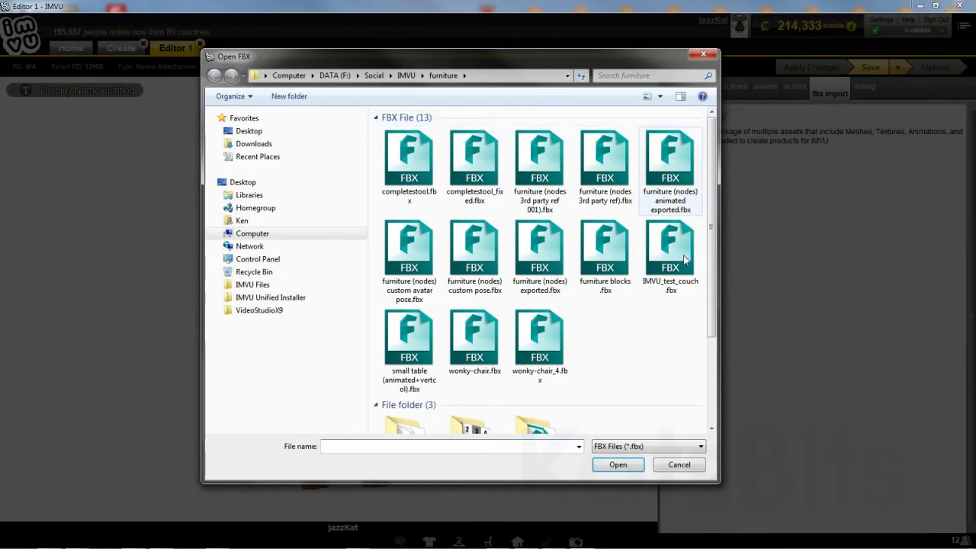
{"action": "left_click", "coordinate": [473, 344]}
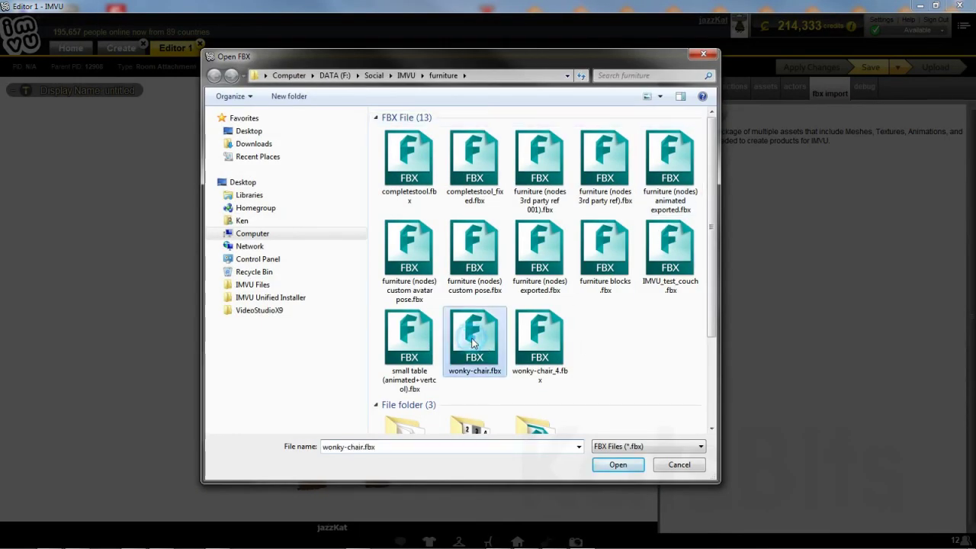
{"action": "left_click", "coordinate": [618, 465]}
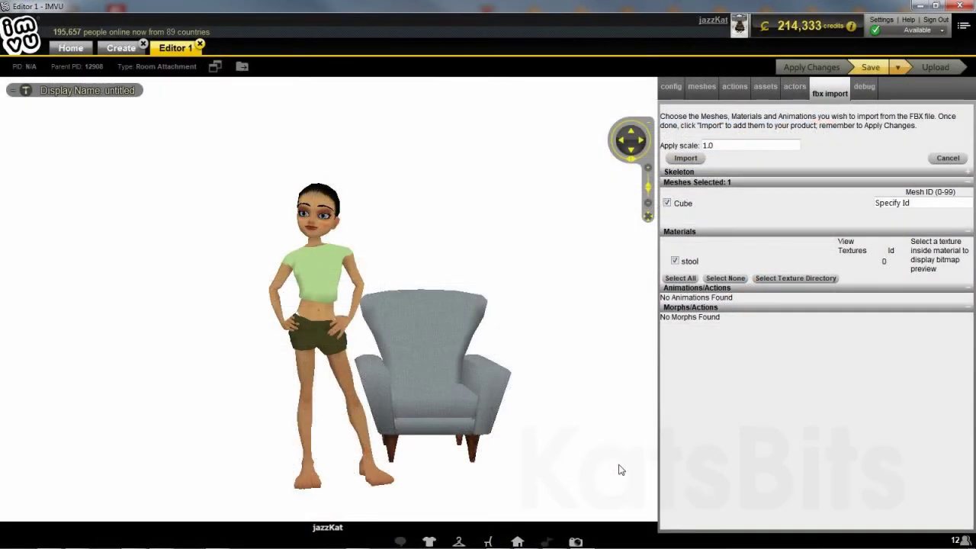
- Set the Cube mesh's ID to 0 and the import scale to 0.01
{"action": "left_click", "coordinate": [919, 200]}
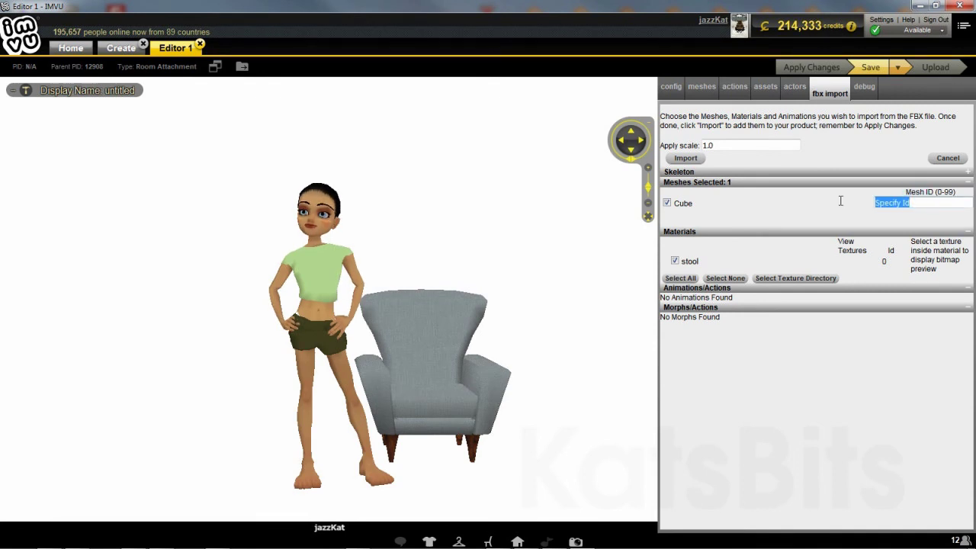
{"action": "type", "text": "0"}
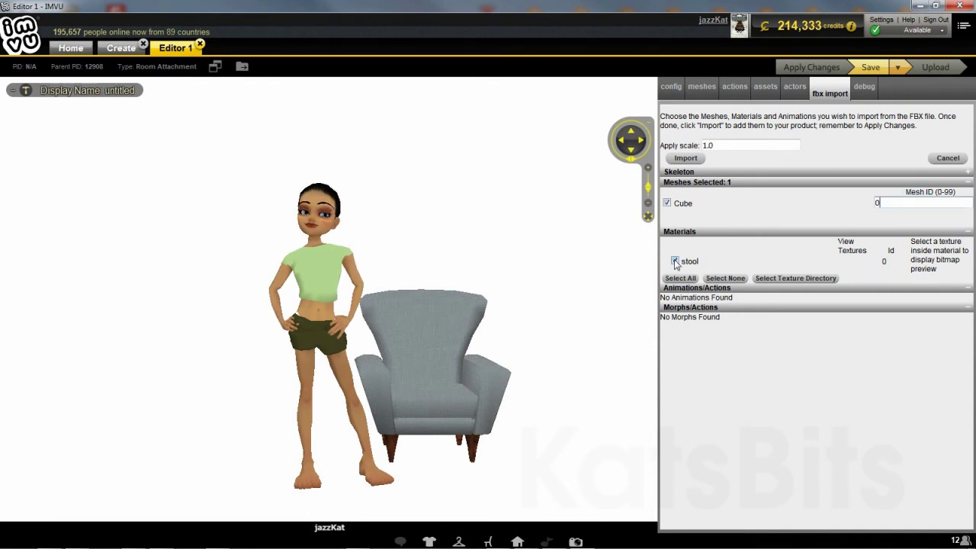
{"action": "left_click", "coordinate": [717, 144]}
{"action": "left_click_drag", "start_coordinate": [717, 144], "coordinate": [700, 147]}
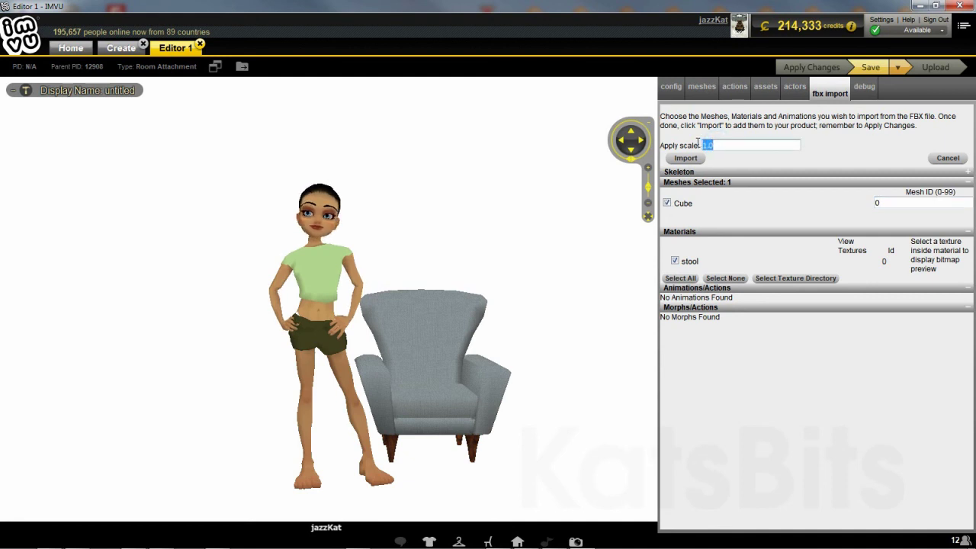
{"action": "type", "text": "0.0"}
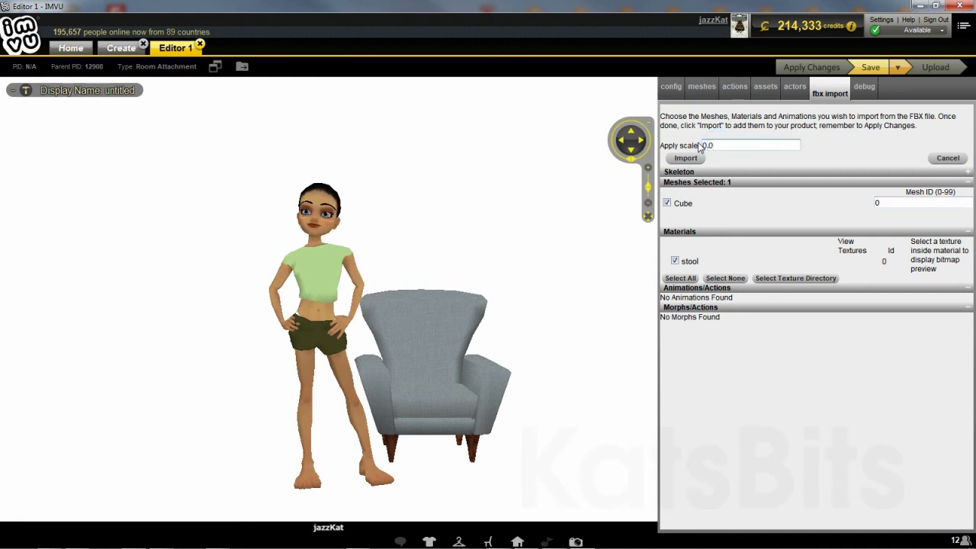
{"action": "type", "text": "1"}
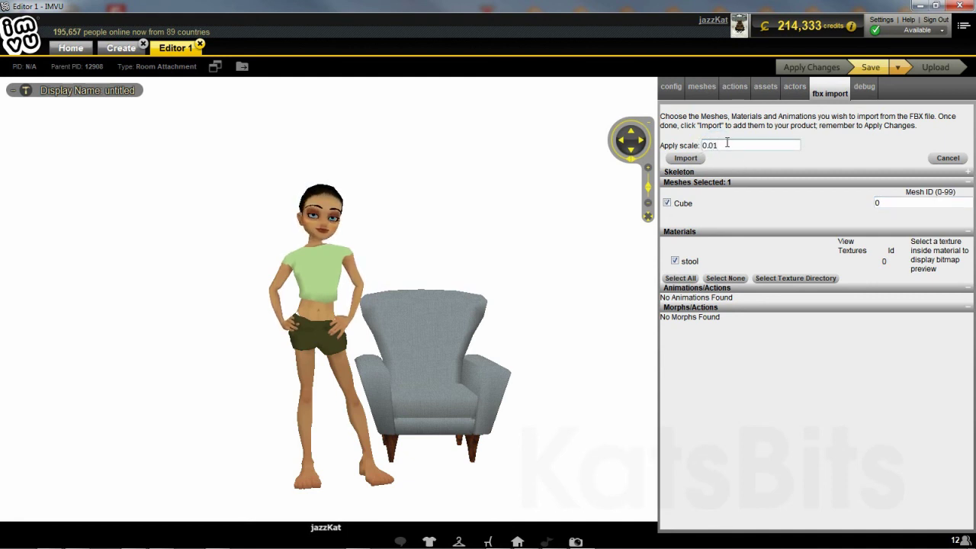
- Import the stool mesh and material into the product and apply the changes
{"action": "left_click", "coordinate": [686, 159]}
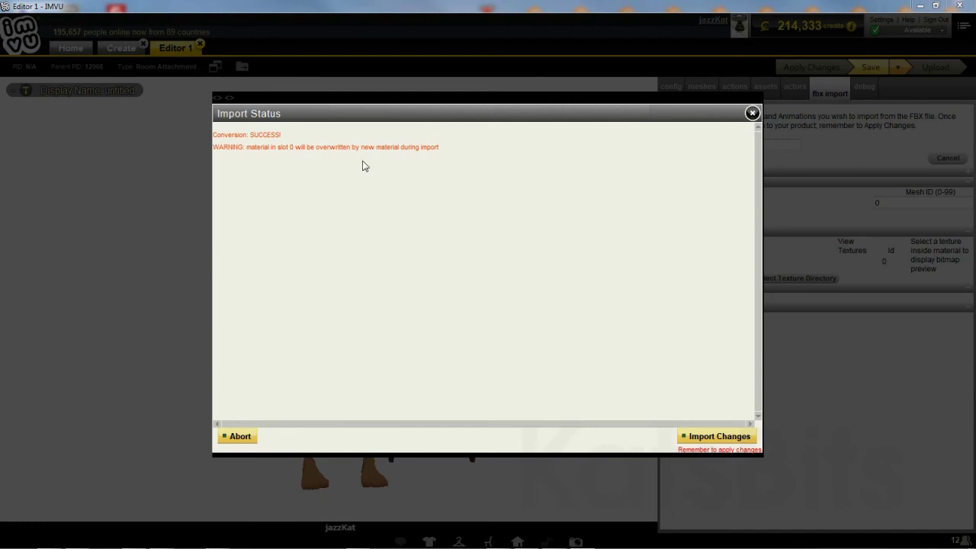
{"action": "left_click", "coordinate": [716, 437]}
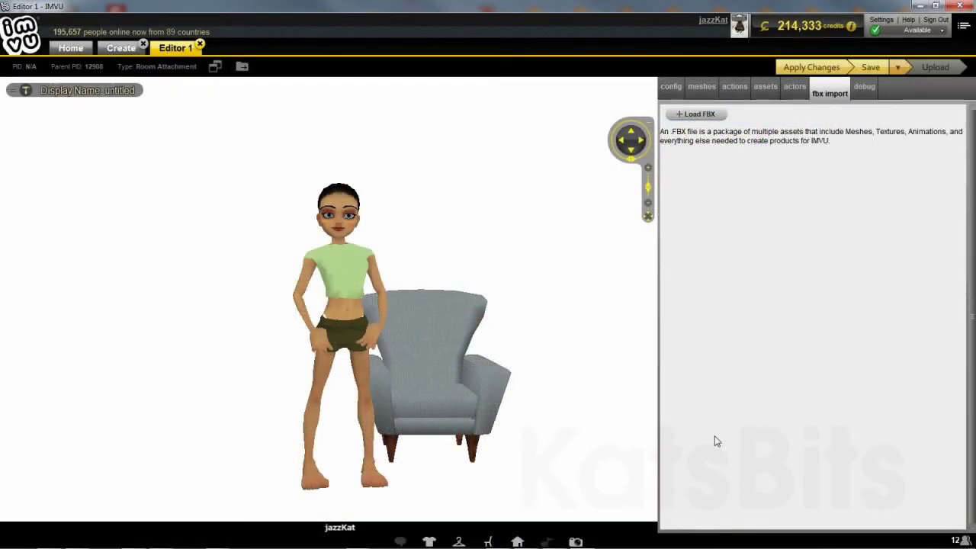
{"action": "left_click", "coordinate": [813, 67]}
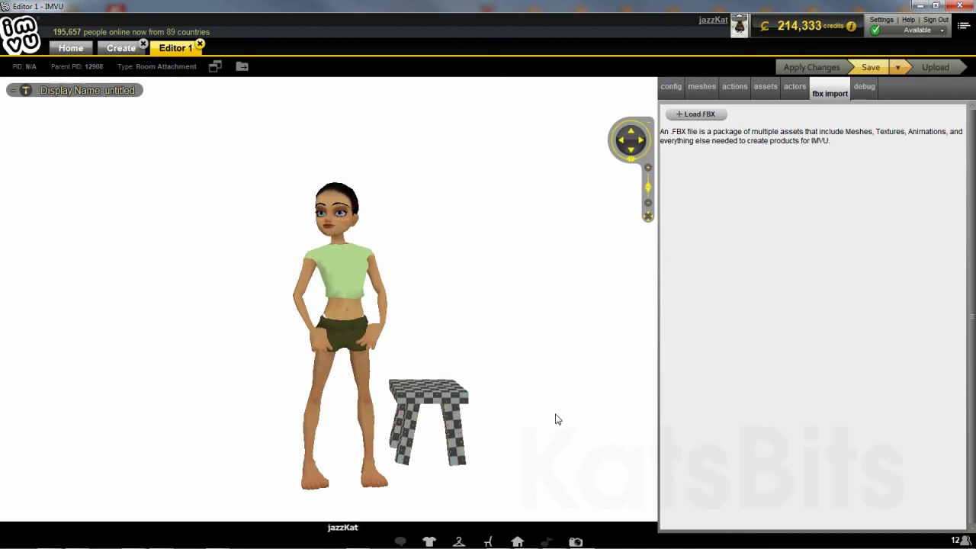
- Seat the avatar on the stool in the preview and examine the sitting pose from the side
{"action": "left_click", "coordinate": [430, 446]}
{"action": "left_click", "coordinate": [305, 412]}
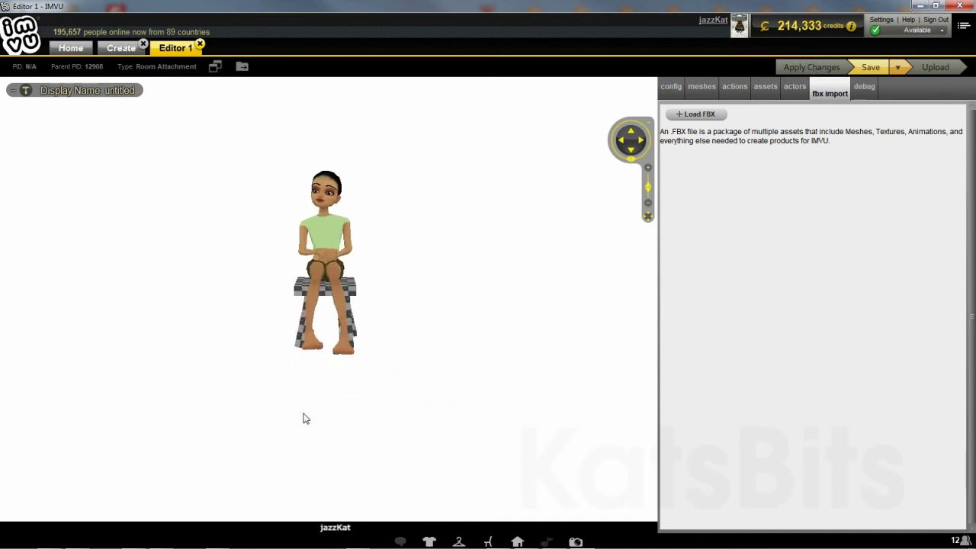
{"action": "left_click_drag", "start_coordinate": [443, 364], "coordinate": [822, 350]}
{"action": "scroll", "coordinate": [358, 357], "scroll_direction": "up", "scroll_amount": 5}
{"action": "scroll", "coordinate": [381, 350], "scroll_direction": "down", "scroll_amount": 2}
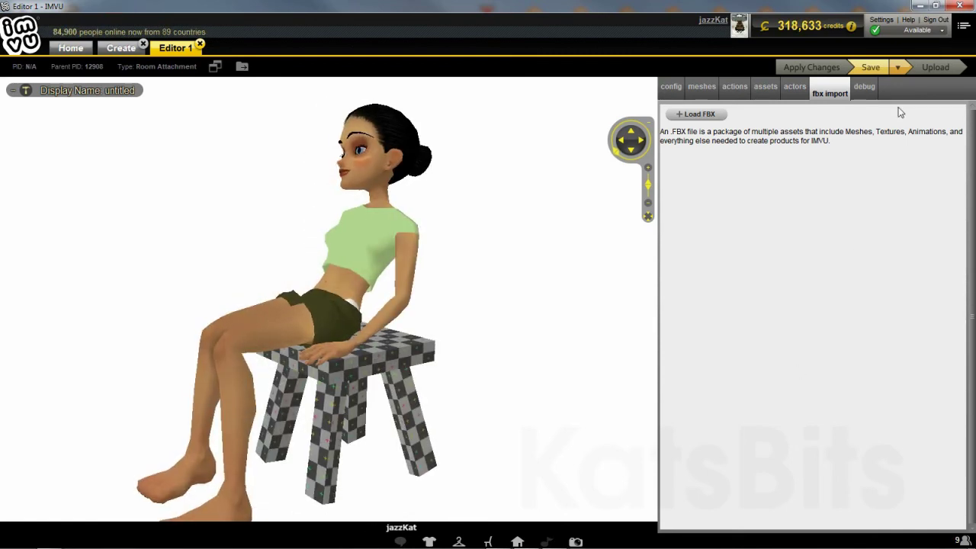
- Save the project under the name wonkystool in the IMVU Projects folder
{"action": "left_click", "coordinate": [898, 68]}
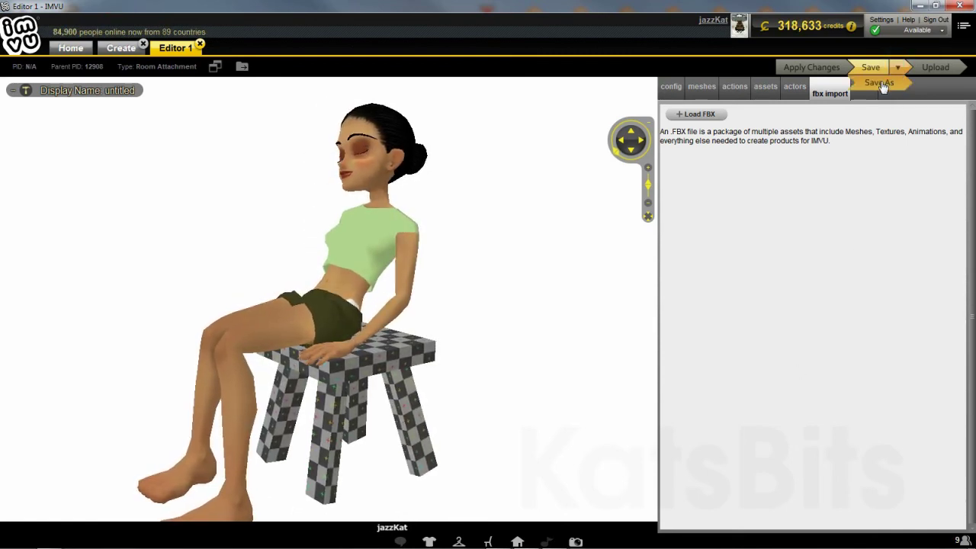
{"action": "left_click", "coordinate": [881, 83]}
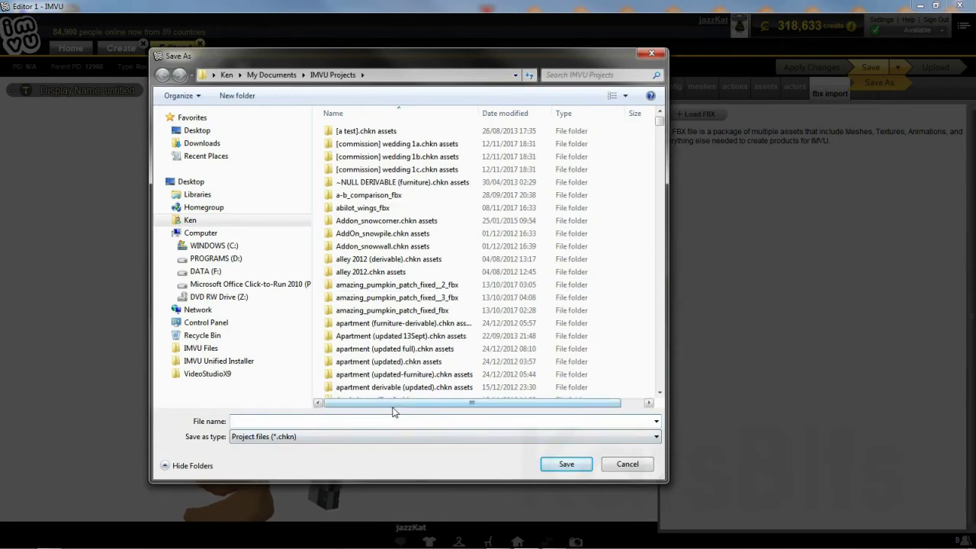
{"action": "type", "text": "wonkystool"}
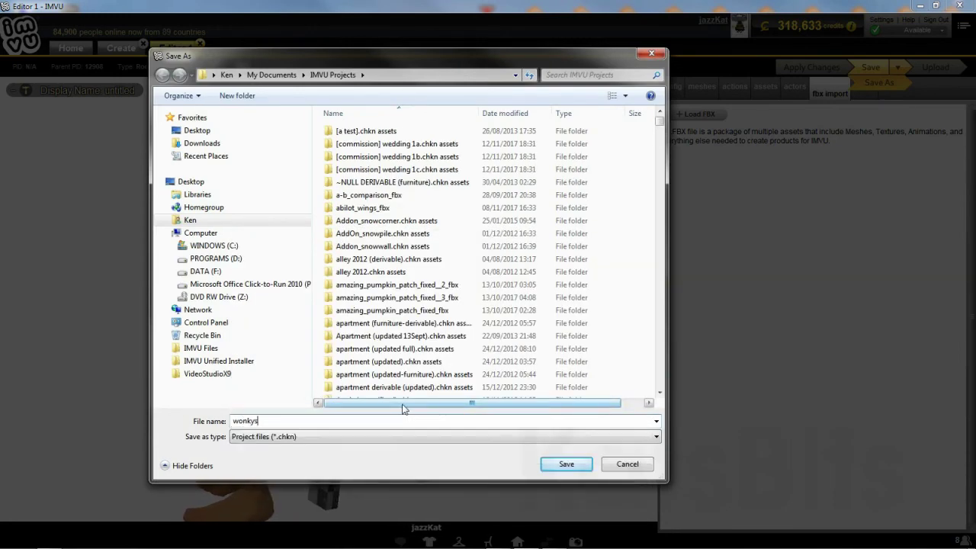
{"action": "left_click", "coordinate": [568, 464]}
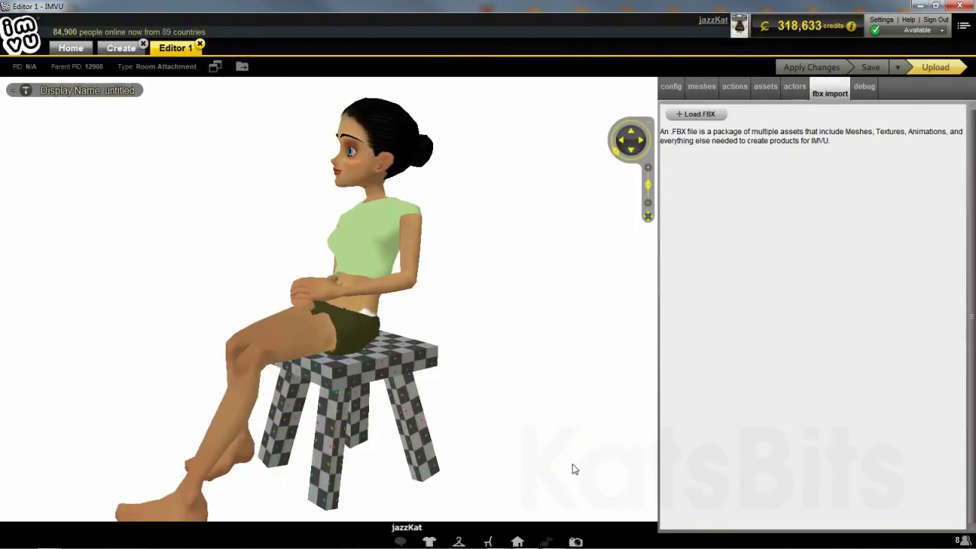
- Start the product's shop submission and add wonky-stool_icon.jpg from the furniture folder as its image
{"action": "left_click", "coordinate": [935, 69]}
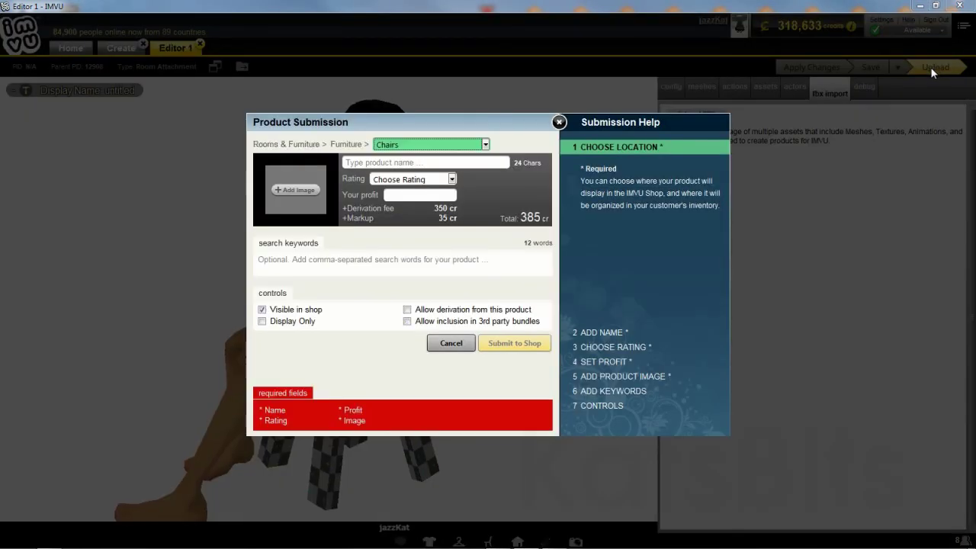
{"action": "left_click", "coordinate": [295, 190]}
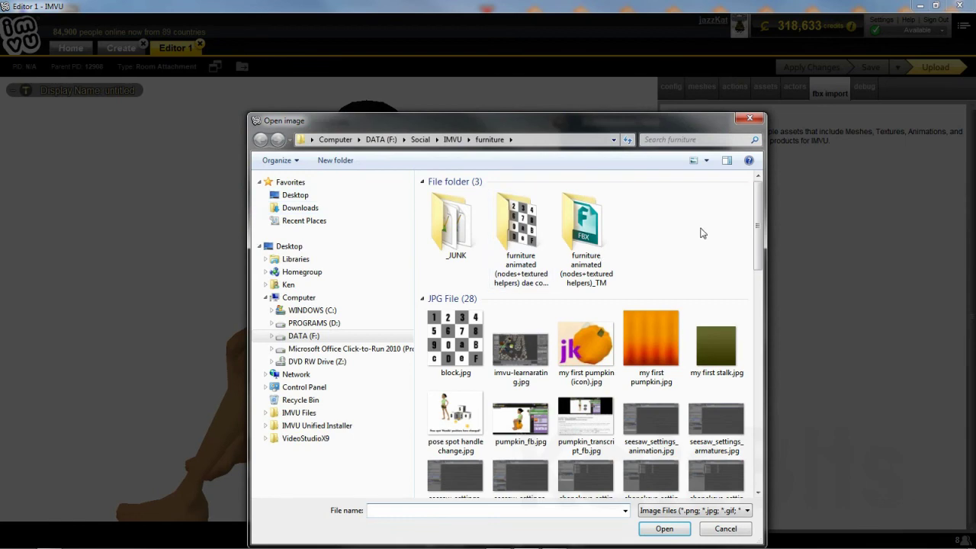
{"action": "left_click_drag", "start_coordinate": [760, 206], "coordinate": [752, 309]}
{"action": "left_click", "coordinate": [594, 340]}
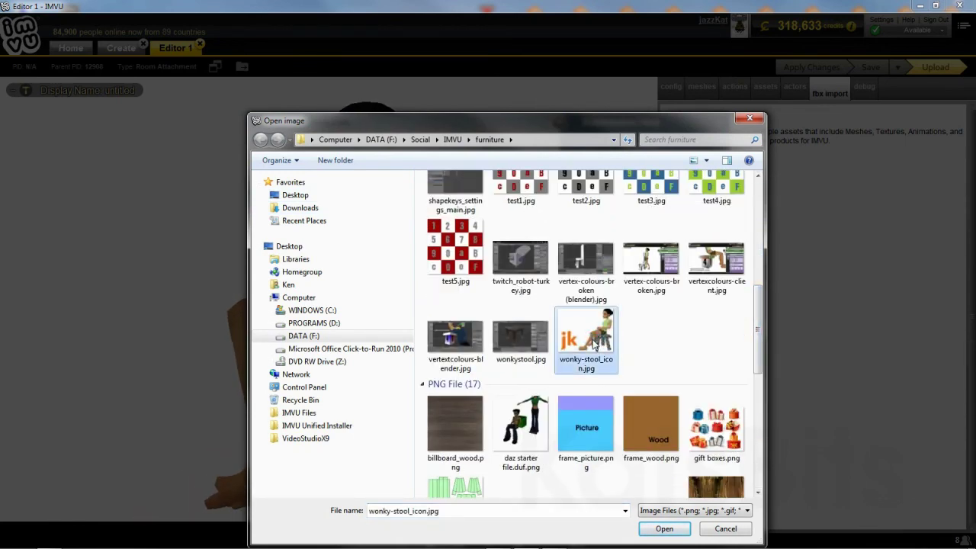
{"action": "left_click", "coordinate": [664, 528]}
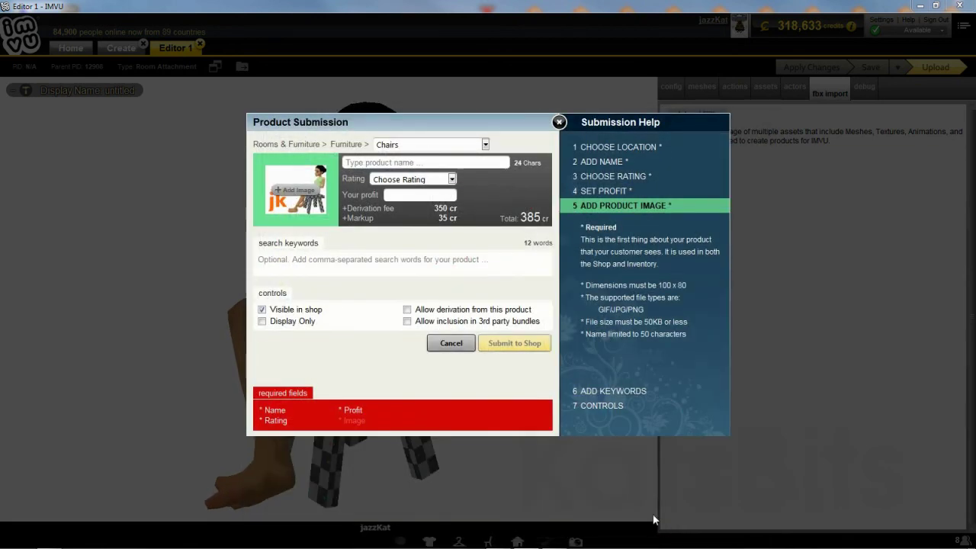
- Submit the product to the shop with the name Wonky Stool, a General Audience rating and a profit of 100 credits
{"action": "left_click", "coordinate": [394, 165]}
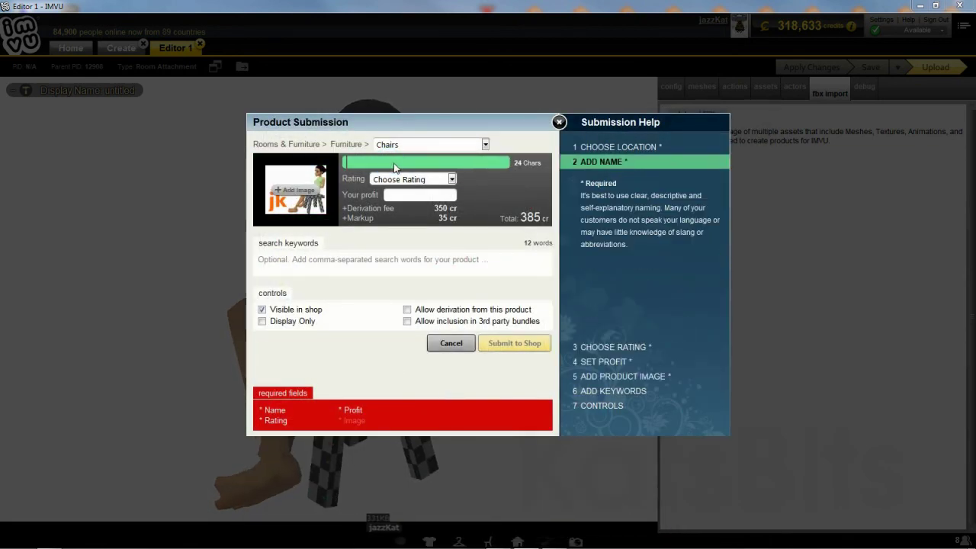
{"action": "type", "text": "Wonk"}
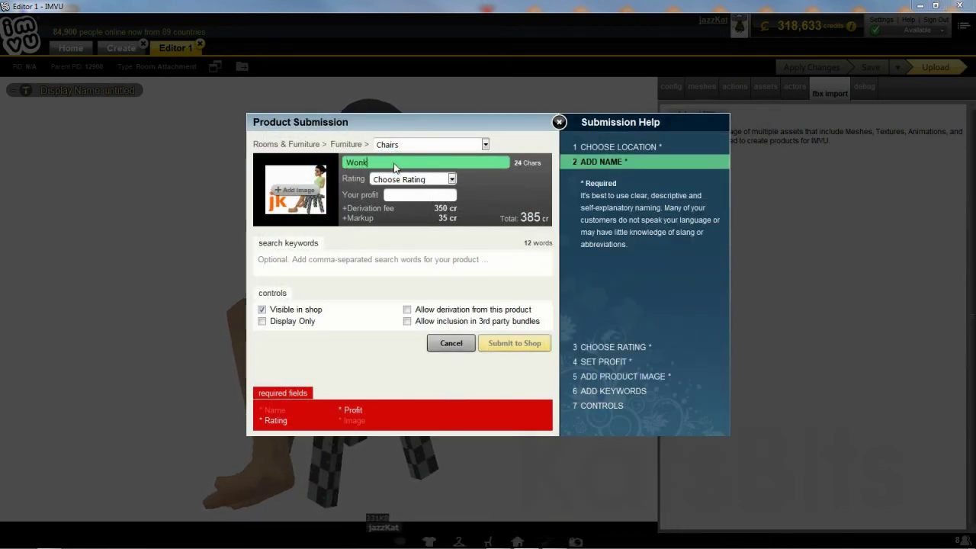
{"action": "type", "text": "y Stool"}
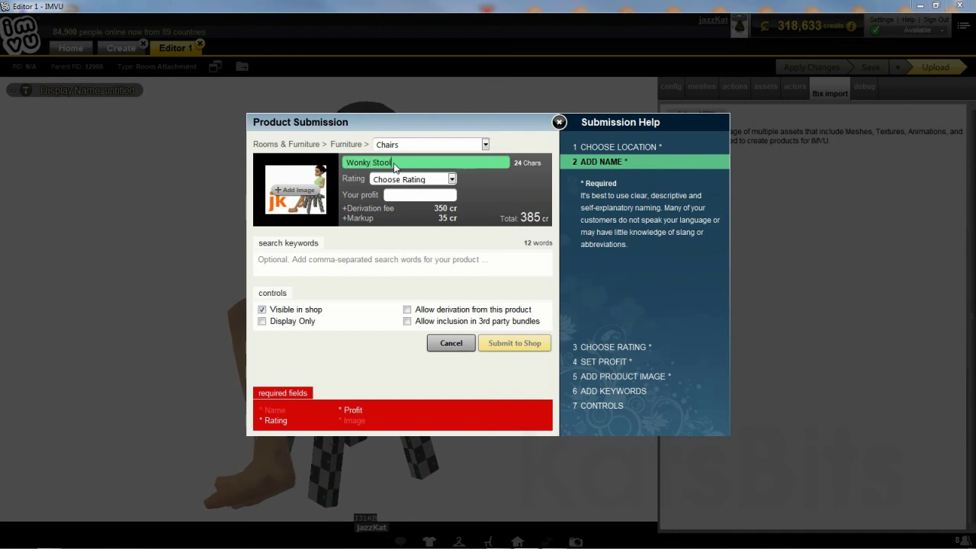
{"action": "left_click", "coordinate": [408, 180]}
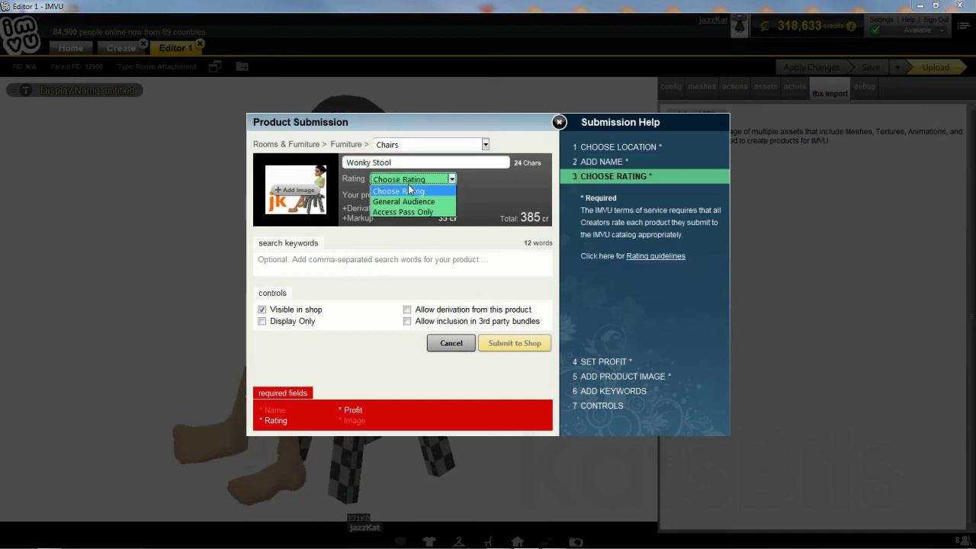
{"action": "left_click", "coordinate": [407, 200]}
{"action": "left_click", "coordinate": [406, 195]}
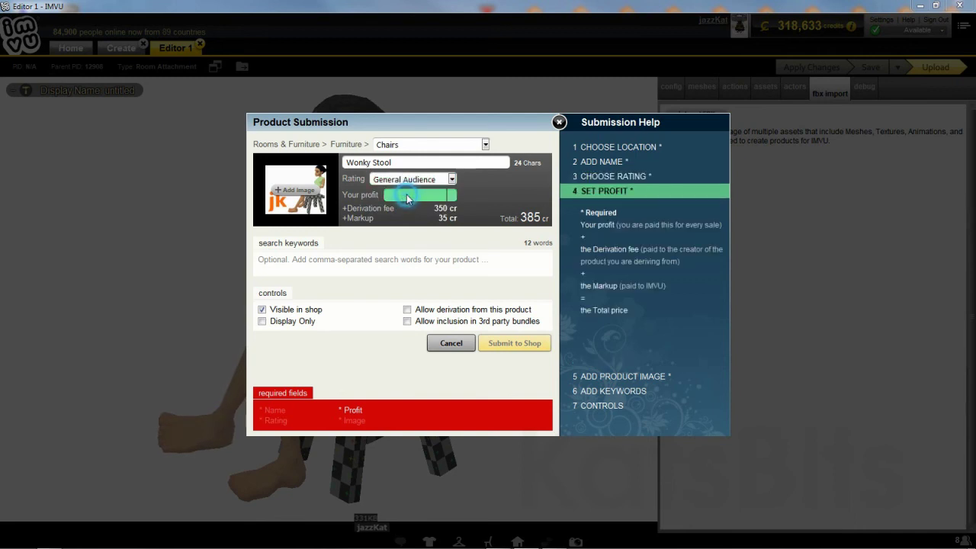
{"action": "type", "text": "100"}
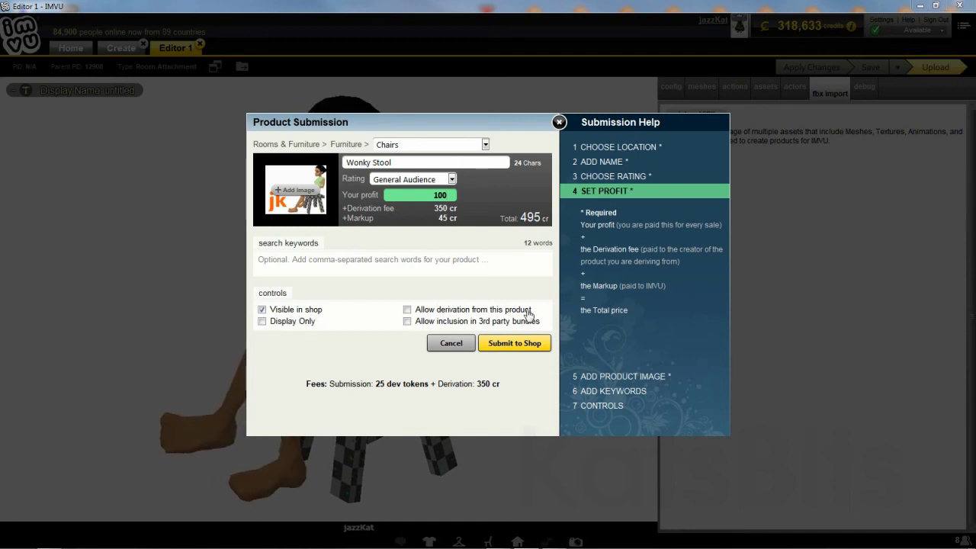
{"action": "left_click", "coordinate": [518, 346]}
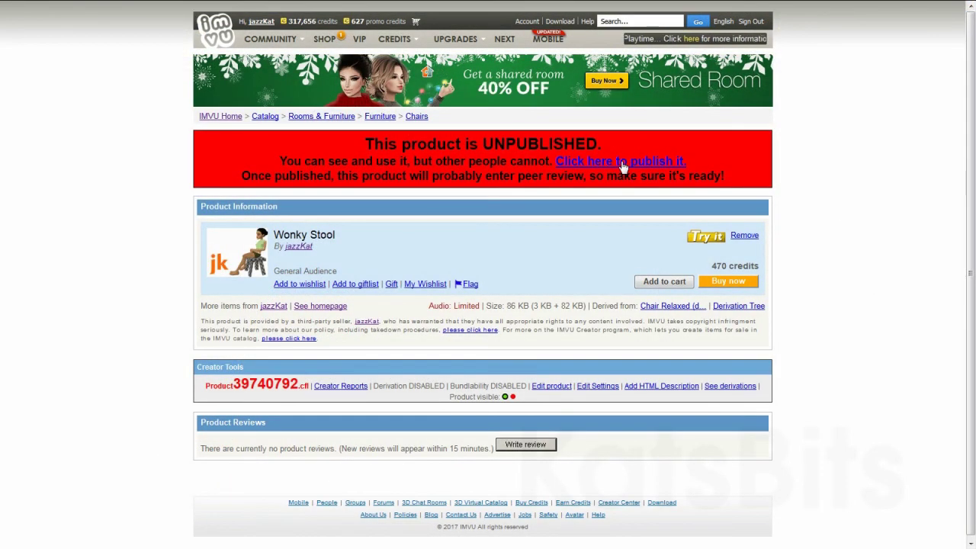
- Publish the Wonky Stool product and seat the avatar on the stool placed in My Room
{"action": "left_click", "coordinate": [608, 164]}
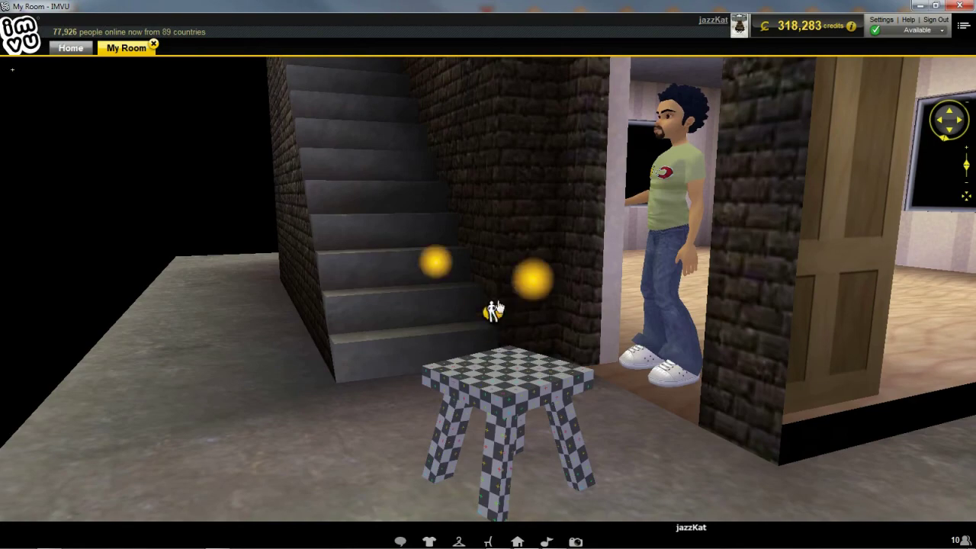
{"action": "left_click", "coordinate": [494, 308]}
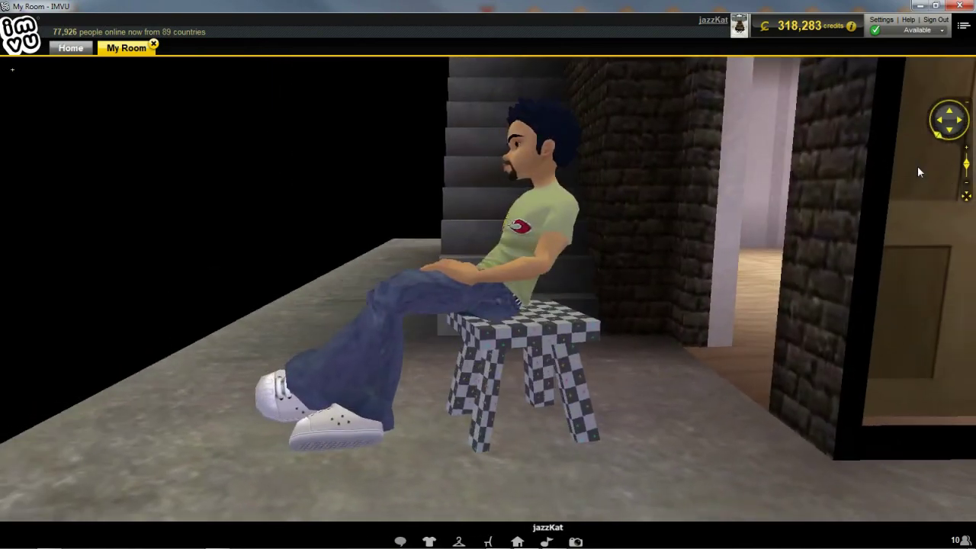